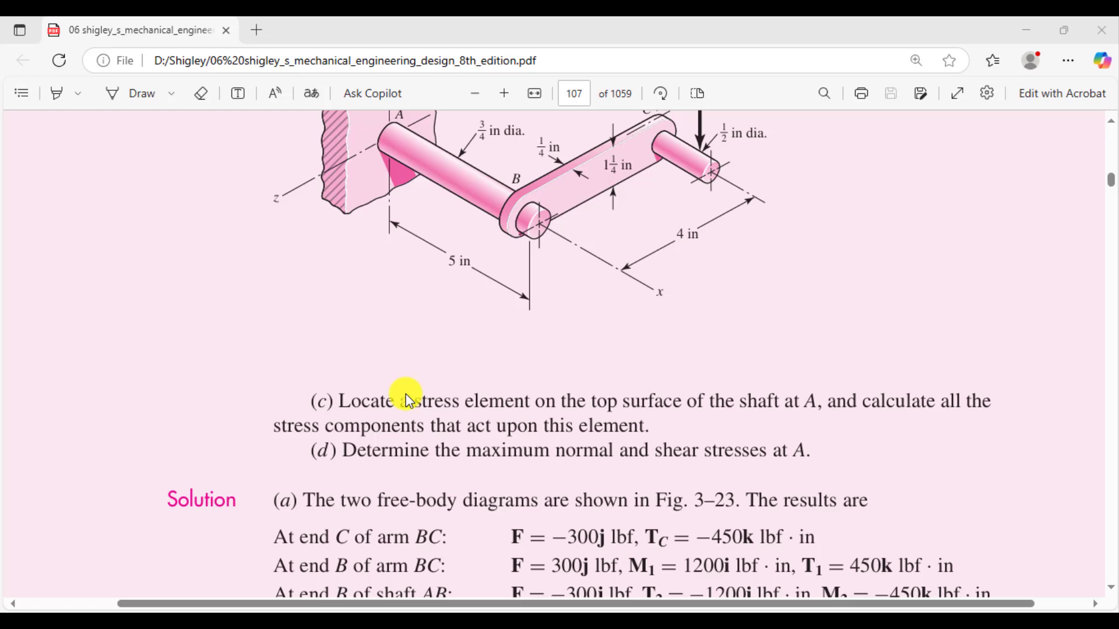
Examine the Figure 3-22 crank problem and its worked solution for the reaction loads, bending stresses and torsional stresses.
{"action": "scroll", "coordinate": [406, 394], "scroll_direction": "up", "scroll_amount": 3}
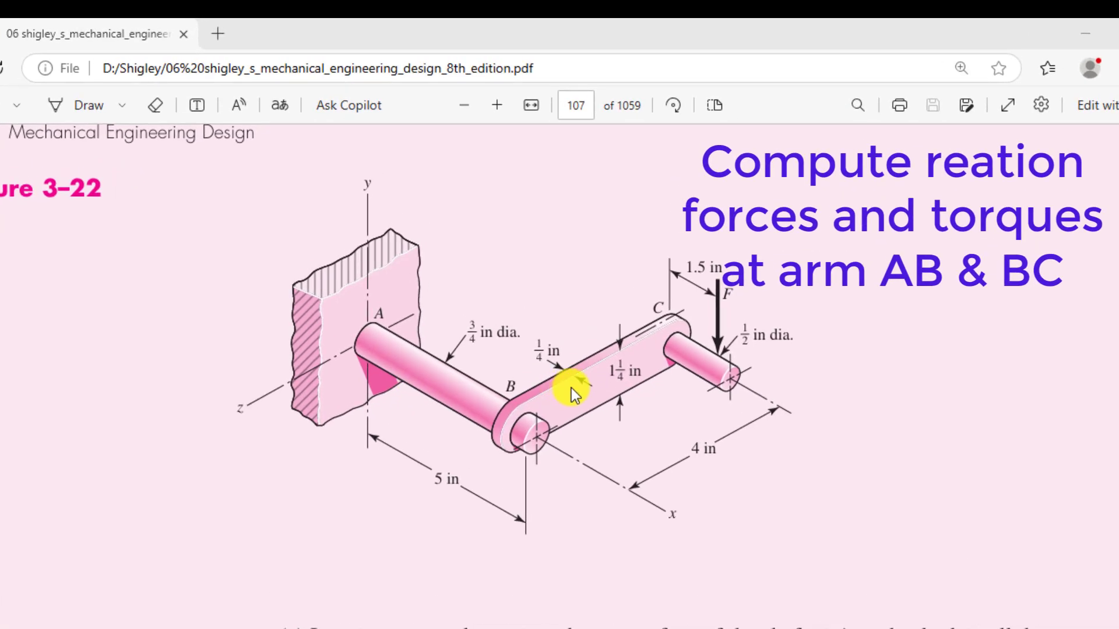
{"action": "scroll", "coordinate": [571, 388], "scroll_direction": "down", "scroll_amount": 5}
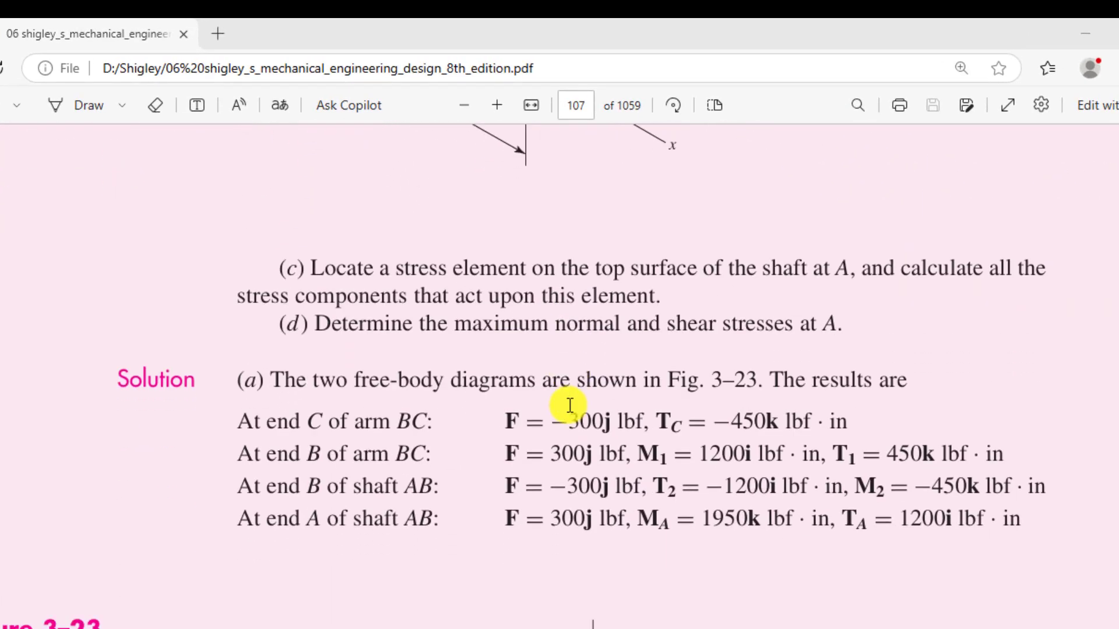
{"action": "scroll", "coordinate": [734, 478], "scroll_direction": "up", "scroll_amount": 4}
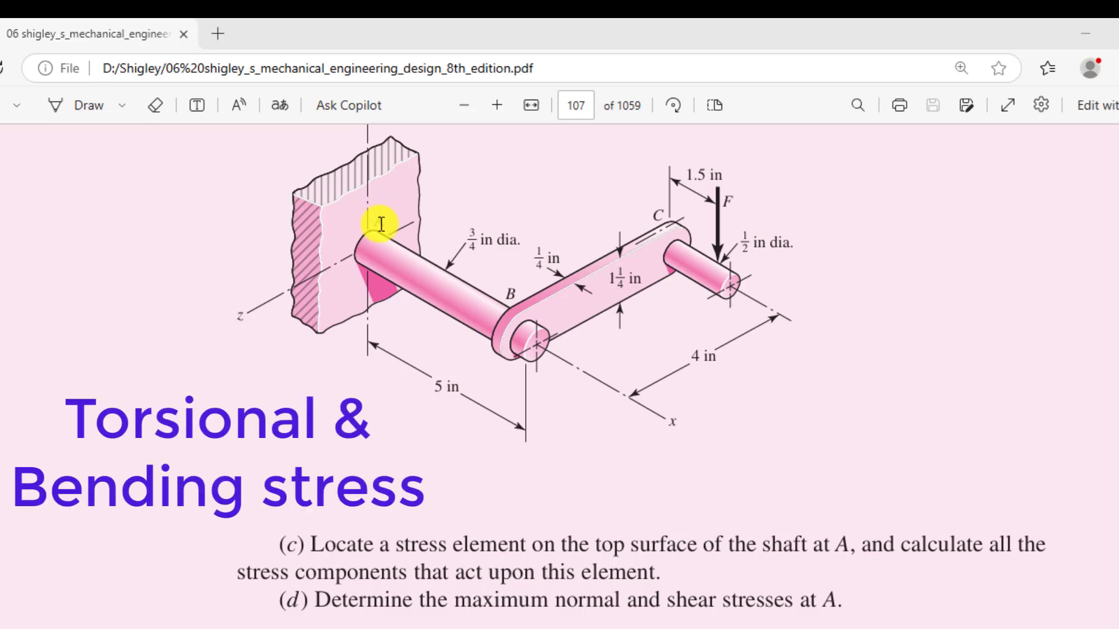
{"action": "scroll", "coordinate": [377, 239], "scroll_direction": "down", "scroll_amount": 12}
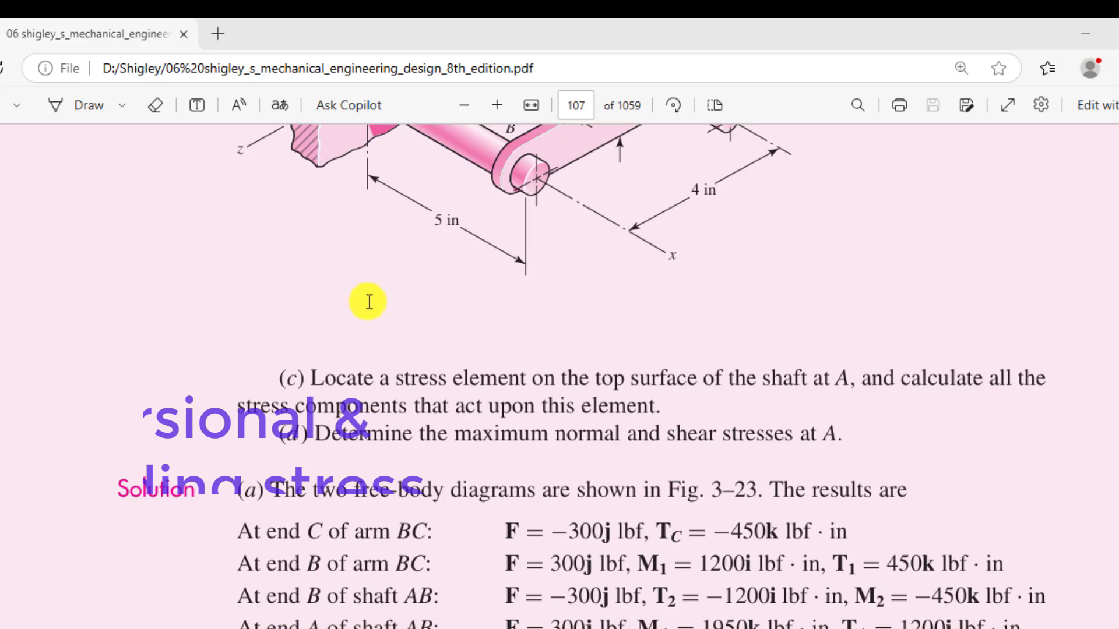
{"action": "scroll", "coordinate": [359, 324], "scroll_direction": "down", "scroll_amount": 10}
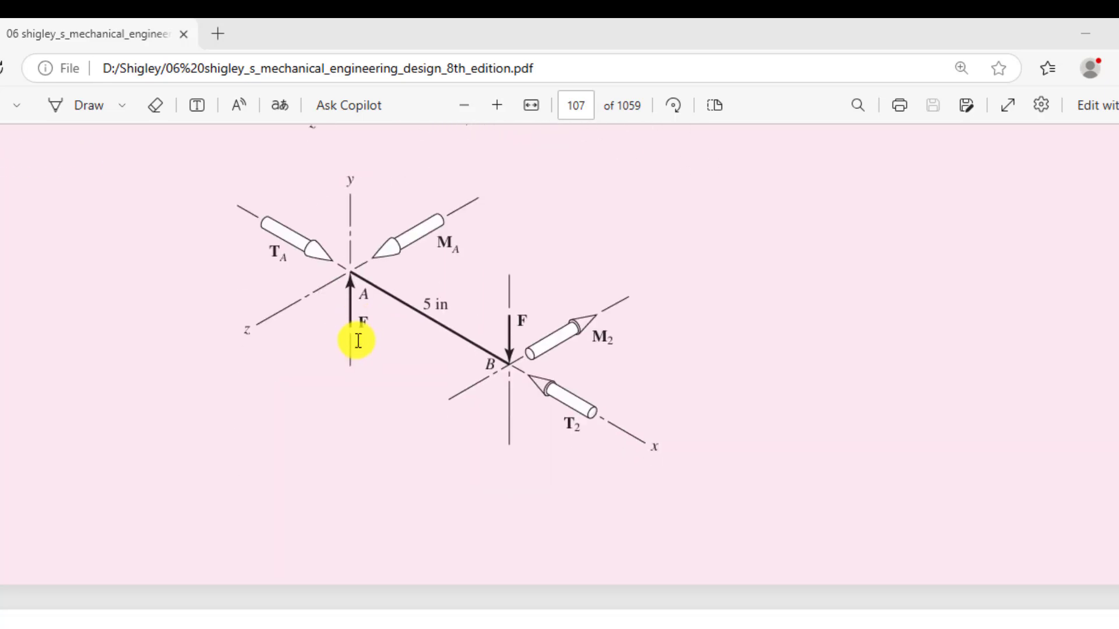
{"action": "scroll", "coordinate": [348, 371], "scroll_direction": "down", "scroll_amount": 10}
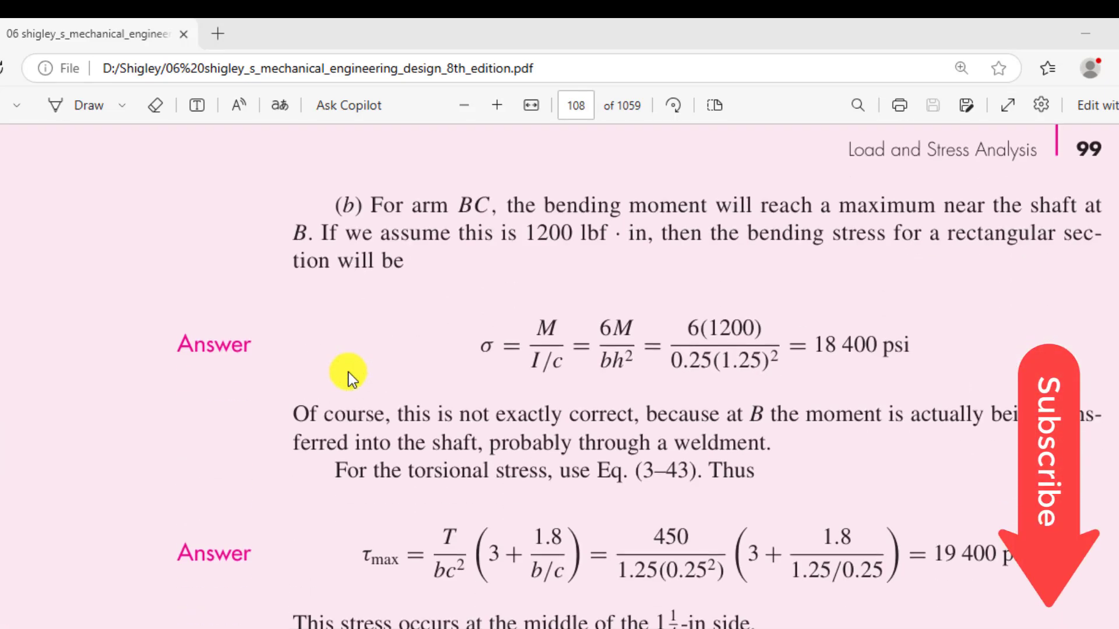
{"action": "scroll", "coordinate": [349, 373], "scroll_direction": "down", "scroll_amount": 3}
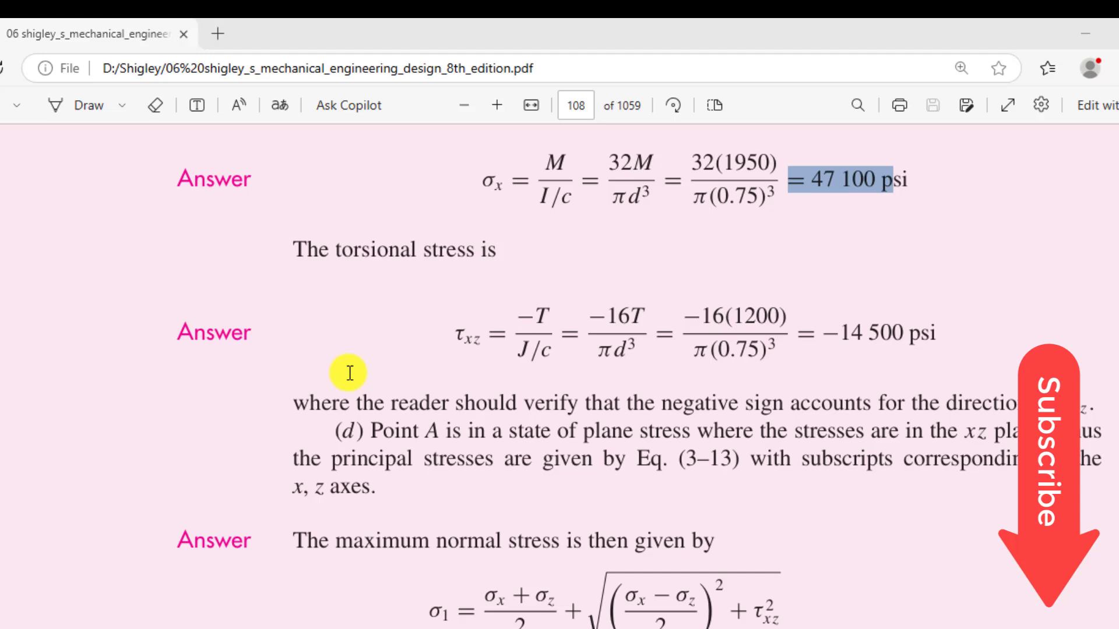
{"action": "left_click_drag", "start_coordinate": [599, 310], "coordinate": [616, 313]}
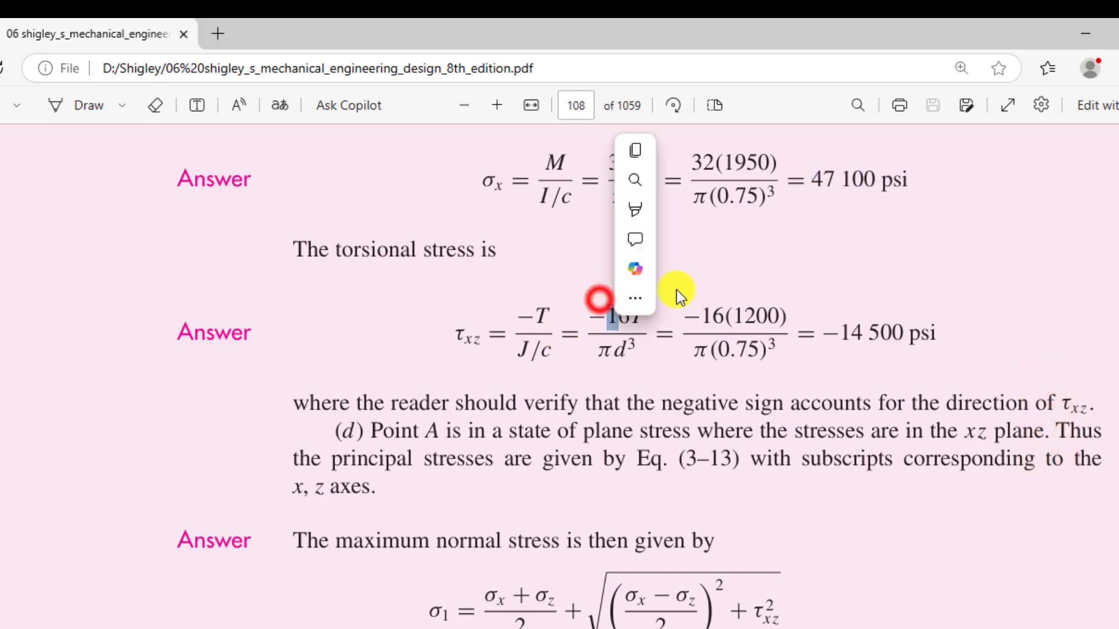
{"action": "scroll", "coordinate": [677, 292], "scroll_direction": "up", "scroll_amount": 3}
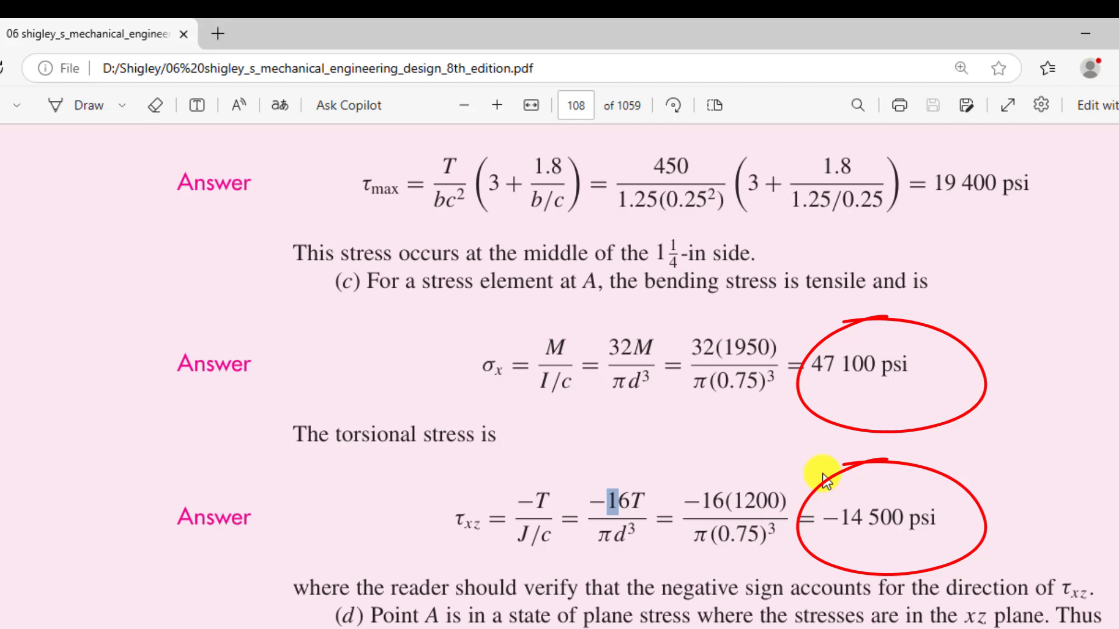
{"action": "scroll", "coordinate": [584, 497], "scroll_direction": "up", "scroll_amount": 9}
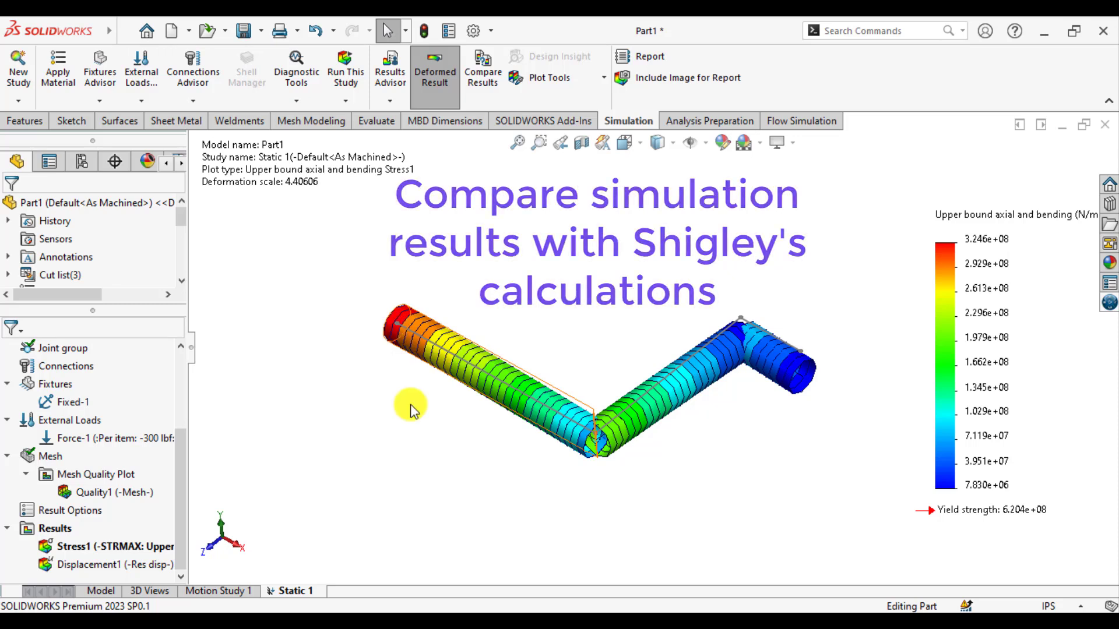
Start a 3D sketch in the SOLIDWORKS part and draw a line about 3.69 in long from the origin along X.
{"action": "left_click", "coordinate": [874, 621]}
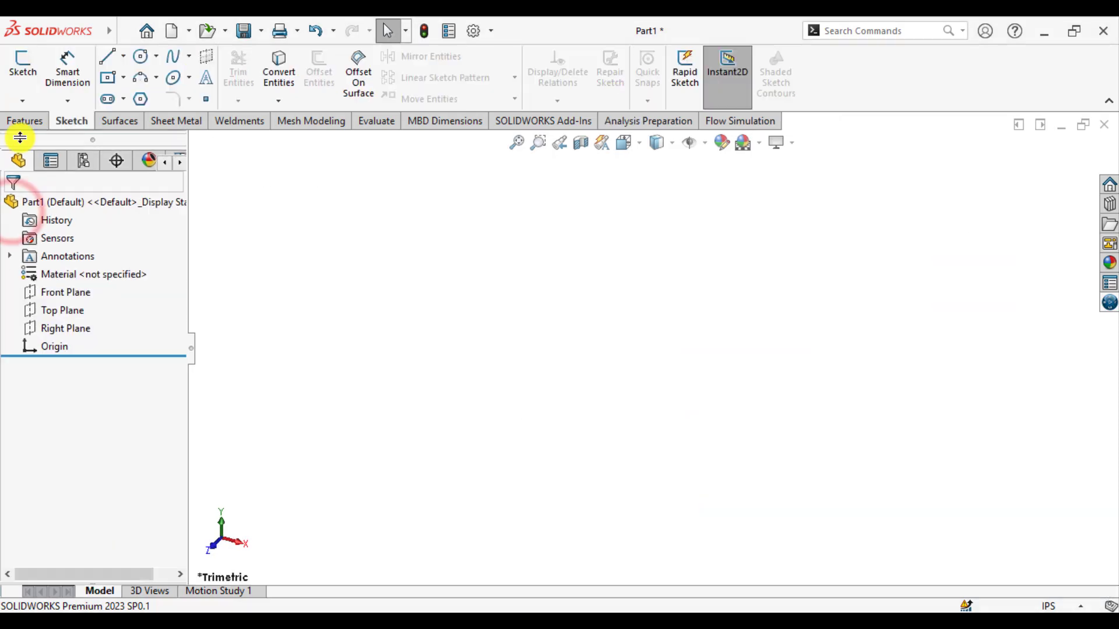
{"action": "left_click", "coordinate": [23, 101]}
{"action": "left_click", "coordinate": [46, 143]}
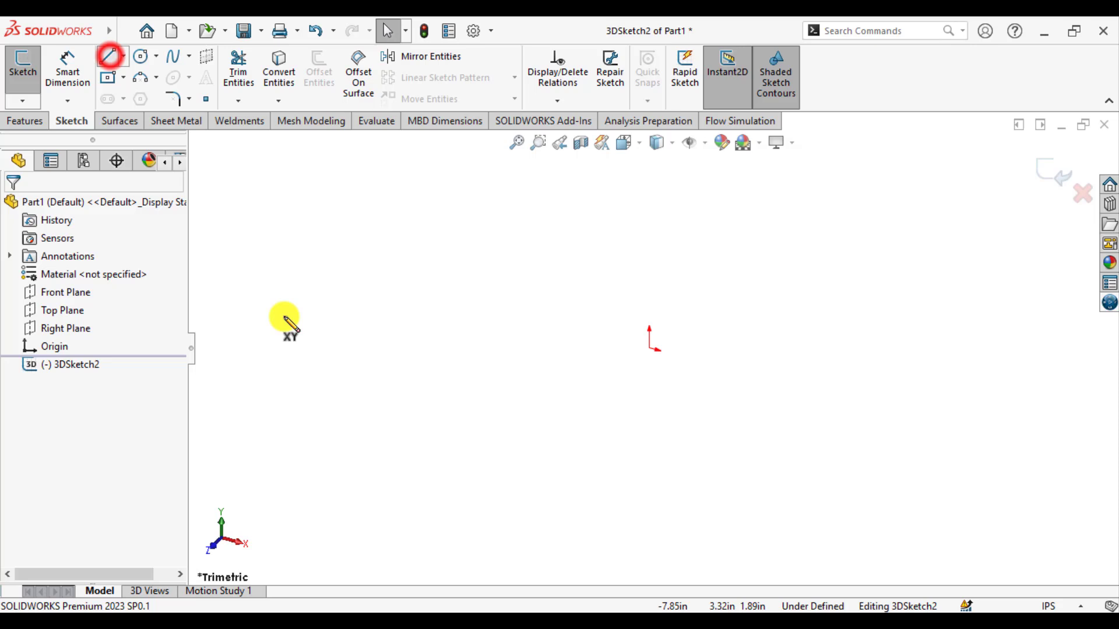
{"action": "left_click", "coordinate": [650, 352]}
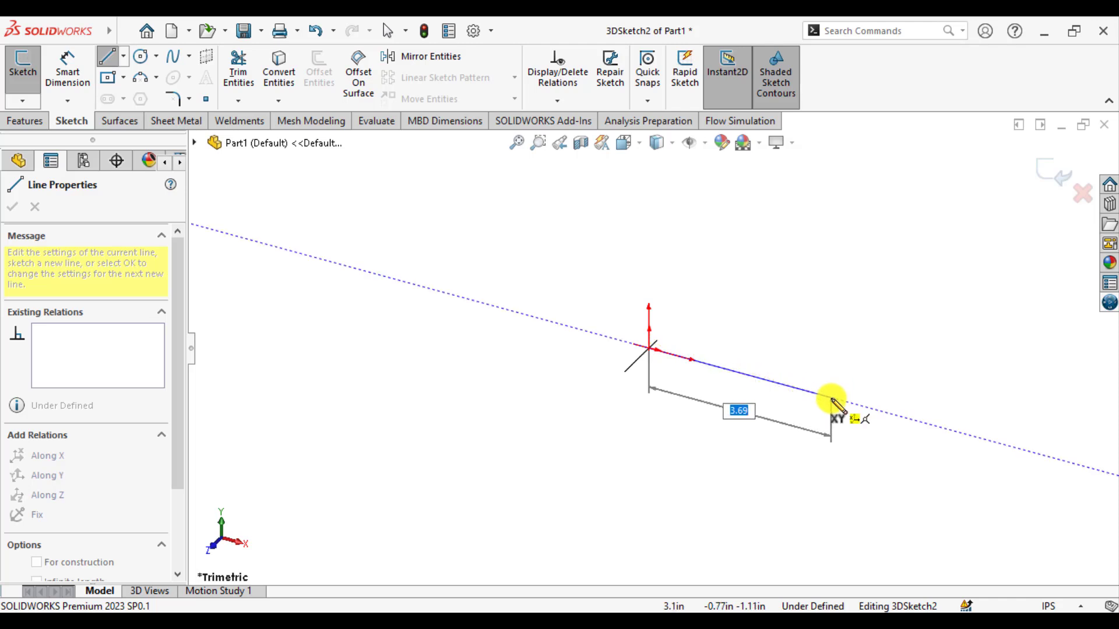
{"action": "left_click", "coordinate": [832, 401]}
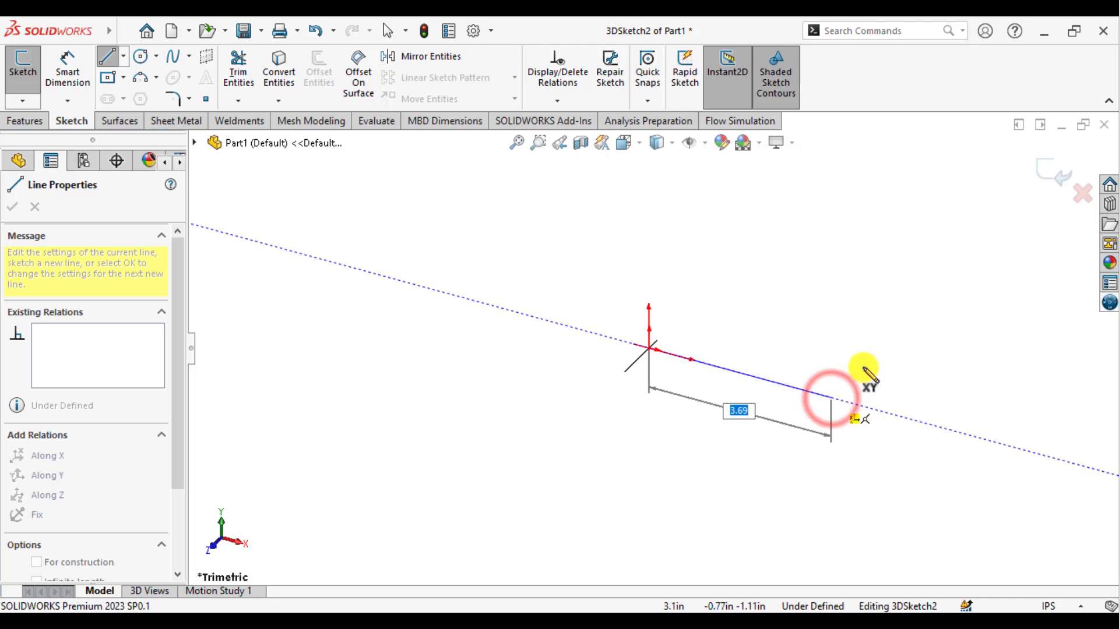
{"action": "middle_click_drag", "start_coordinate": [849, 372], "coordinate": [751, 353]}
{"action": "key", "text": "Escape"}
Following Figure 3-22, continue from the first line's free end with a line about 2.25 in along Z and one about 2.19 in along X.
{"action": "key", "text": "alt+Tab"}
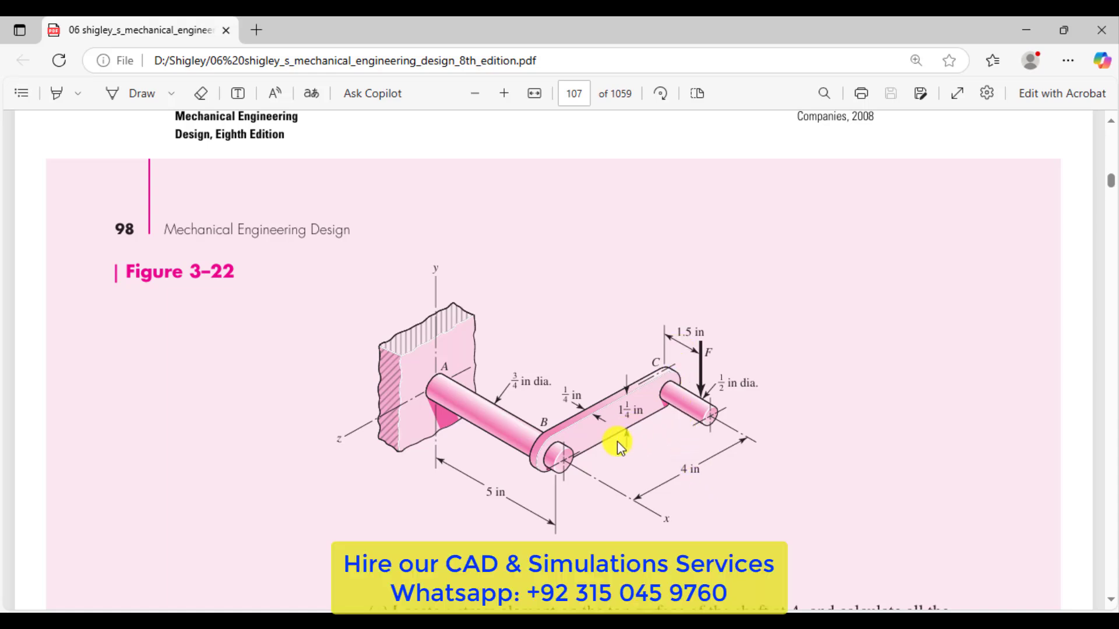
{"action": "key", "text": "alt+Tab"}
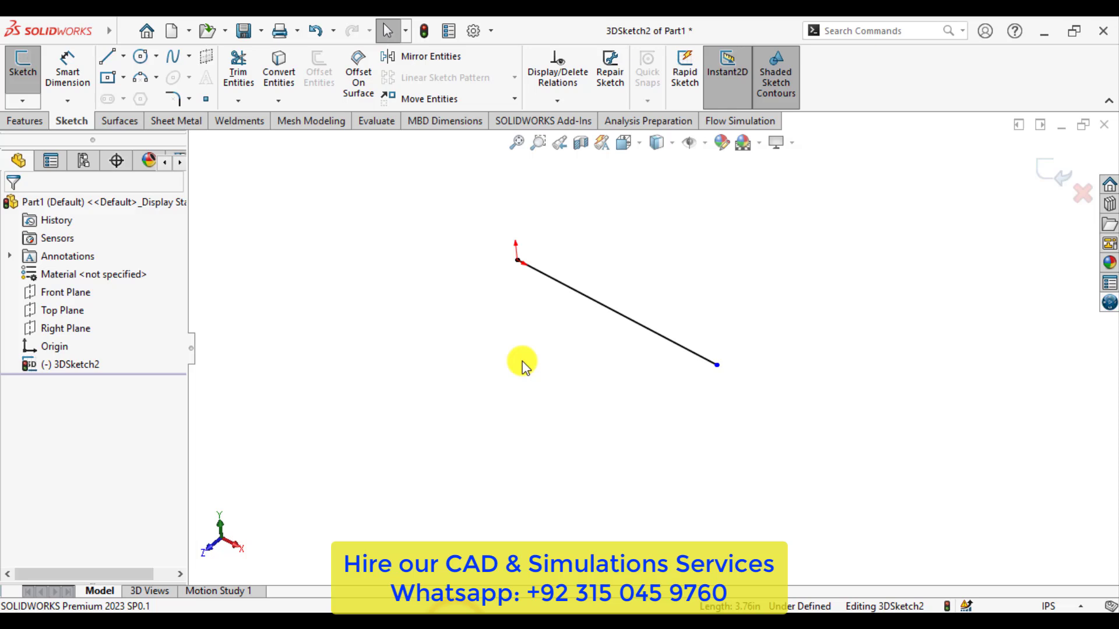
{"action": "left_click", "coordinate": [107, 58]}
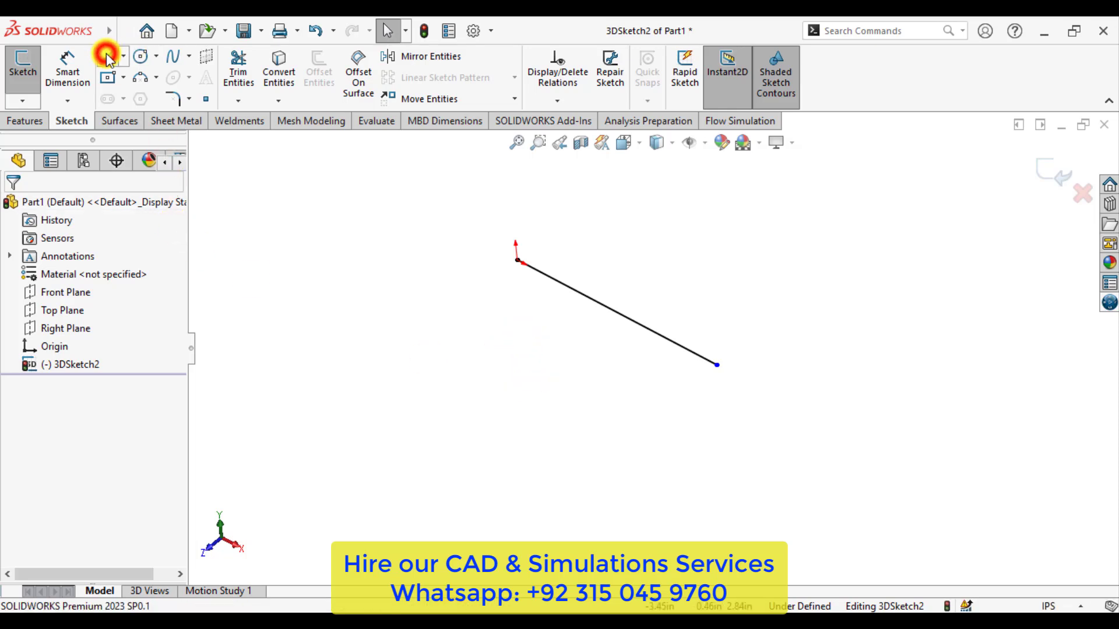
{"action": "left_click", "coordinate": [716, 366]}
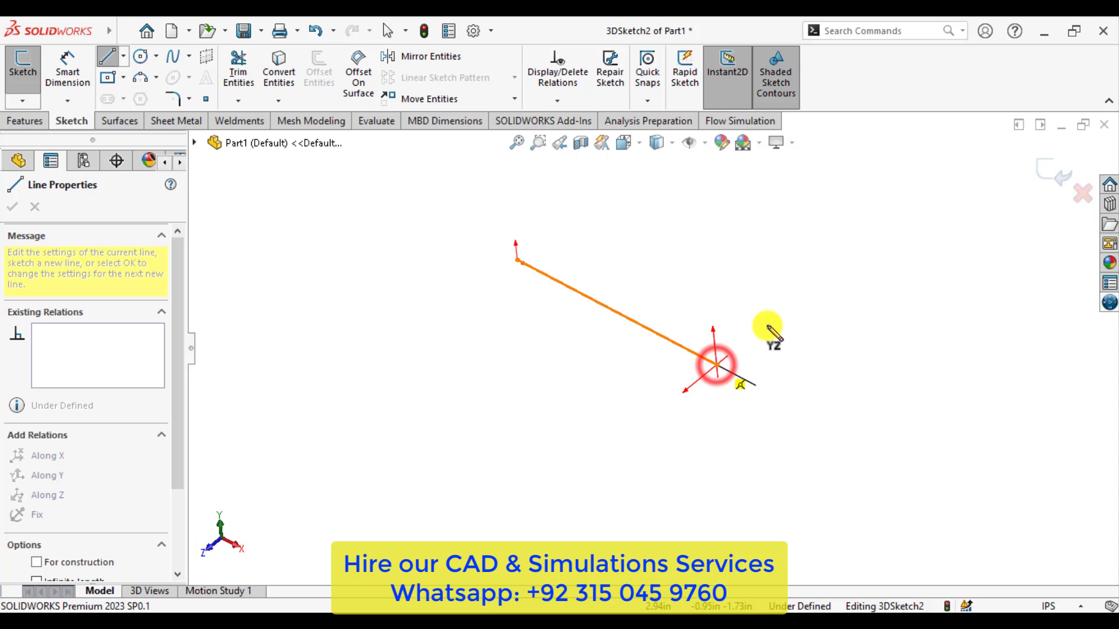
{"action": "left_click", "coordinate": [795, 302]}
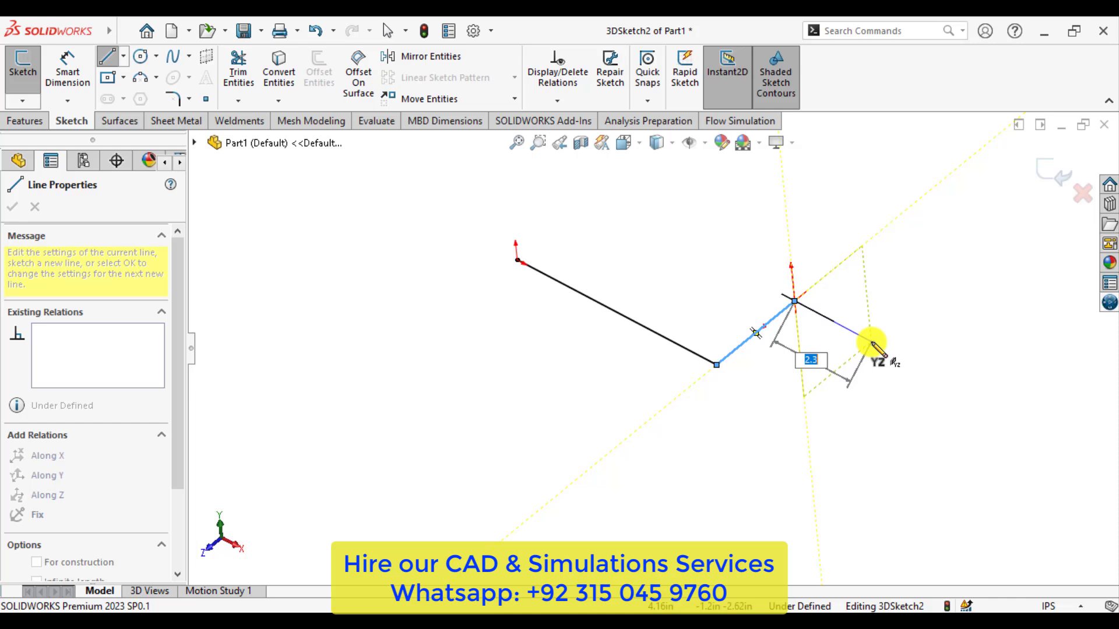
{"action": "left_click", "coordinate": [871, 345]}
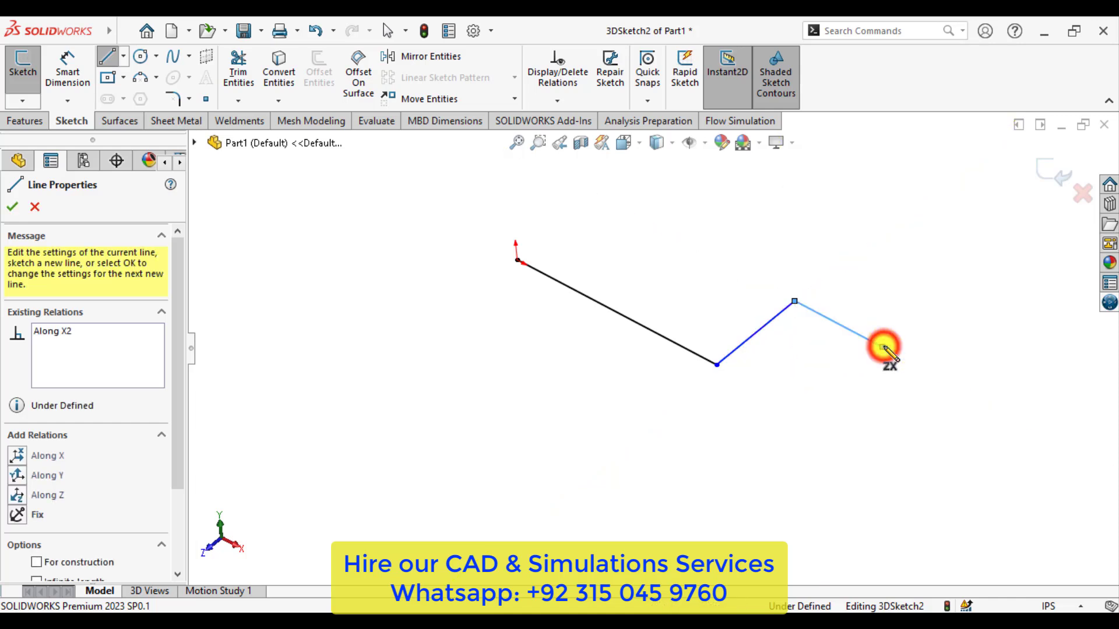
{"action": "key", "text": "Escape"}
Dimension the first line starting at the origin to 5 in.
{"action": "key", "text": "s"}
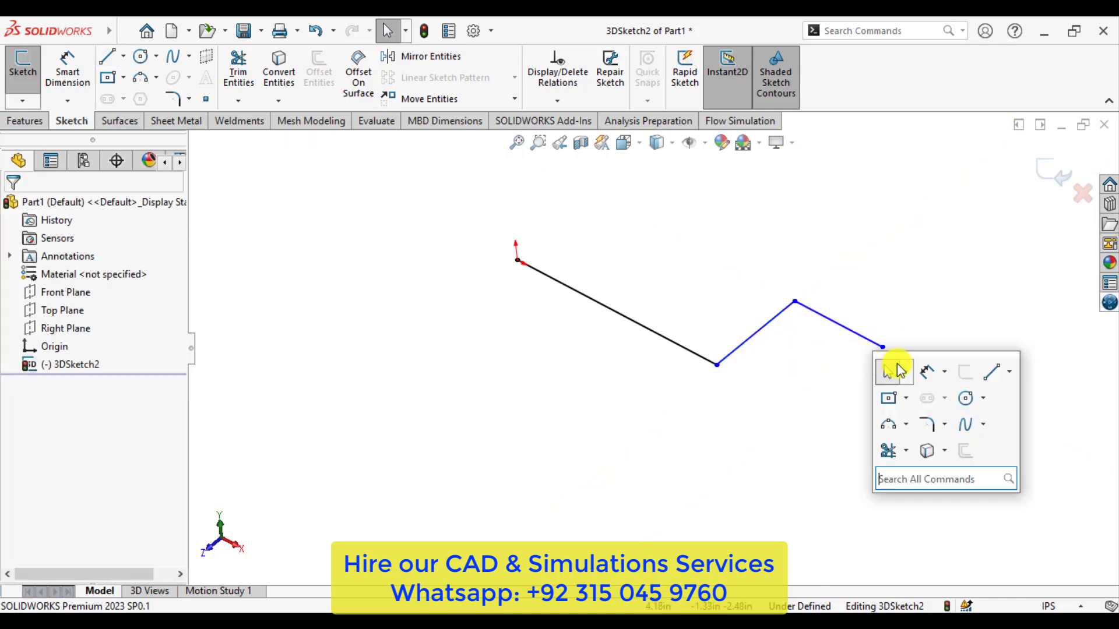
{"action": "left_click", "coordinate": [929, 376]}
{"action": "left_click", "coordinate": [659, 335]}
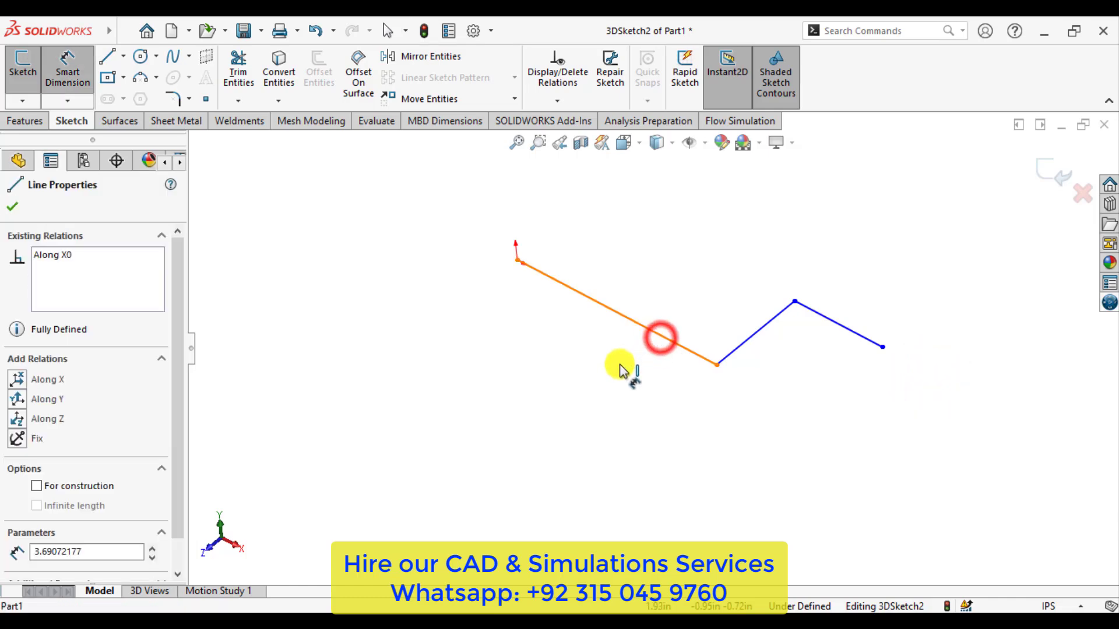
{"action": "left_click", "coordinate": [614, 368]}
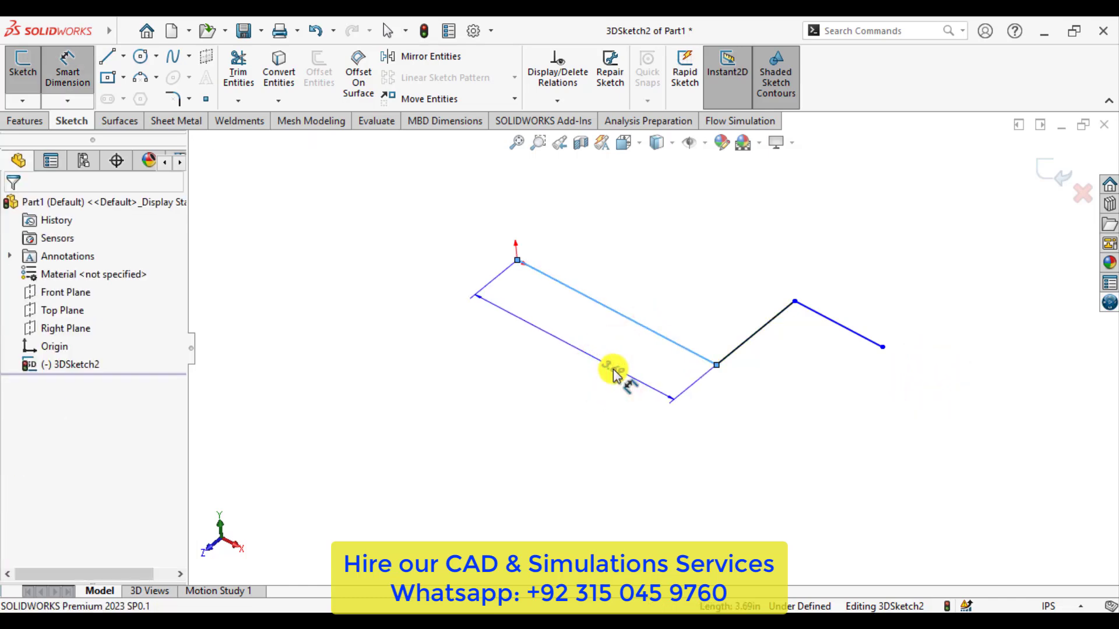
{"action": "type", "text": "3.5"}
{"action": "key", "text": "Return"}
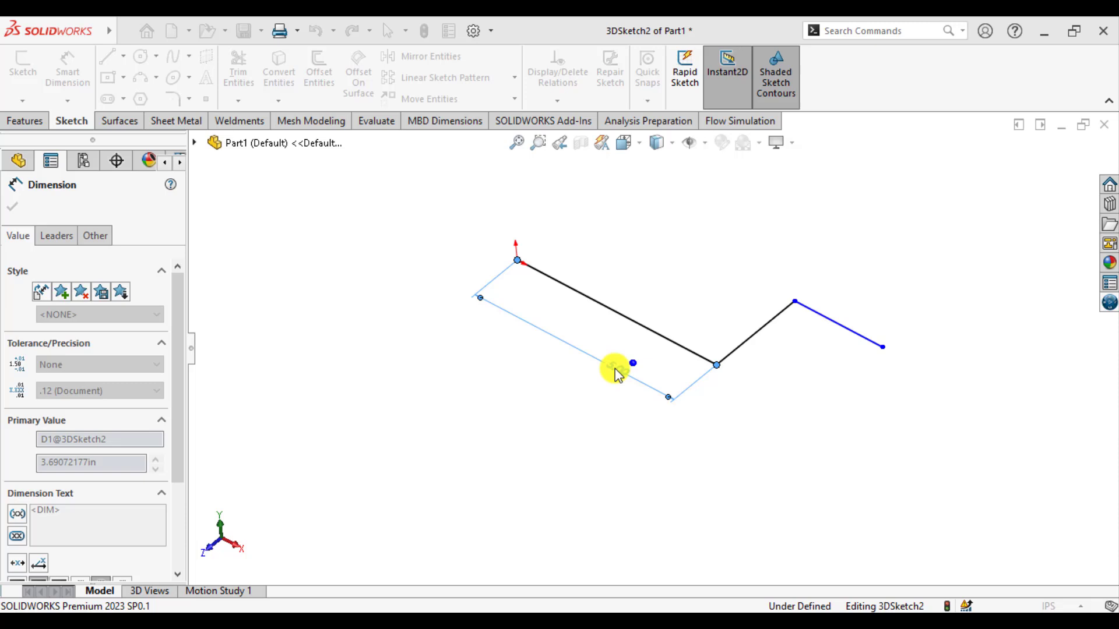
Dimension the middle line running along Z to 4 in.
{"action": "left_click", "coordinate": [756, 334]}
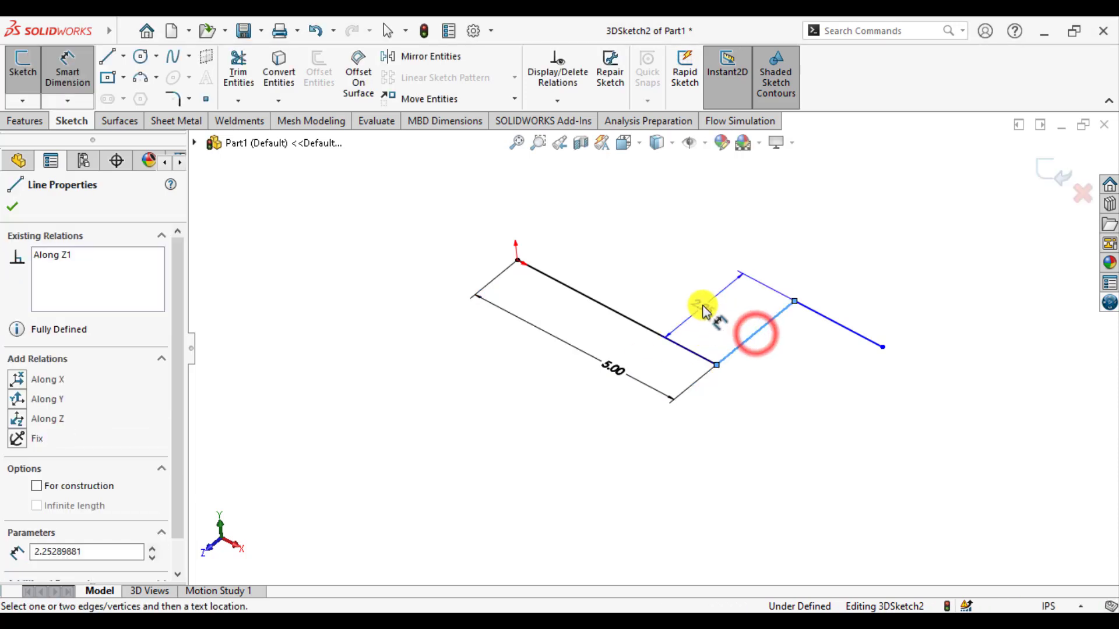
{"action": "left_click", "coordinate": [703, 309]}
{"action": "left_click", "coordinate": [705, 302]}
{"action": "type", "text": "4"}
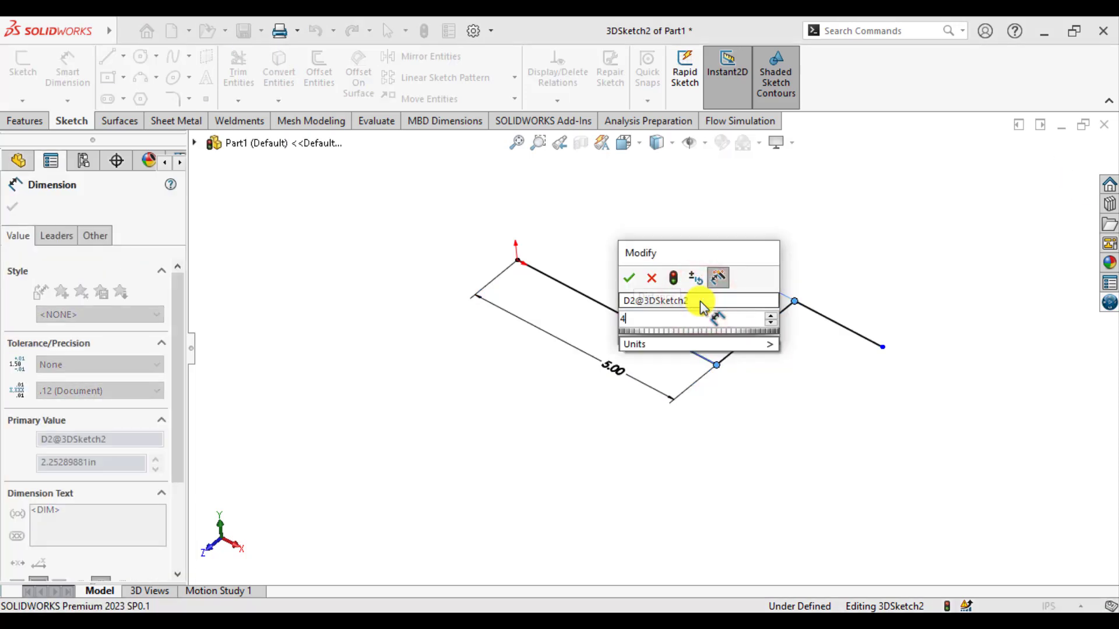
{"action": "key", "text": "Return"}
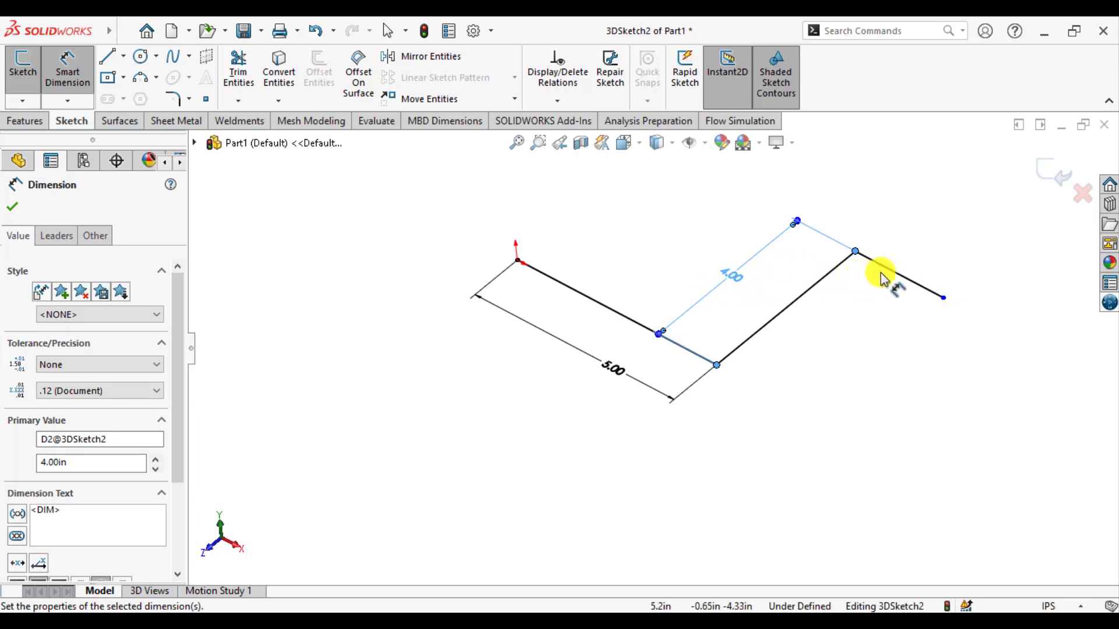
Dimension the last short line along X to 1.5 in and exit the 3D sketch.
{"action": "left_click", "coordinate": [884, 278]}
{"action": "left_click", "coordinate": [851, 310]}
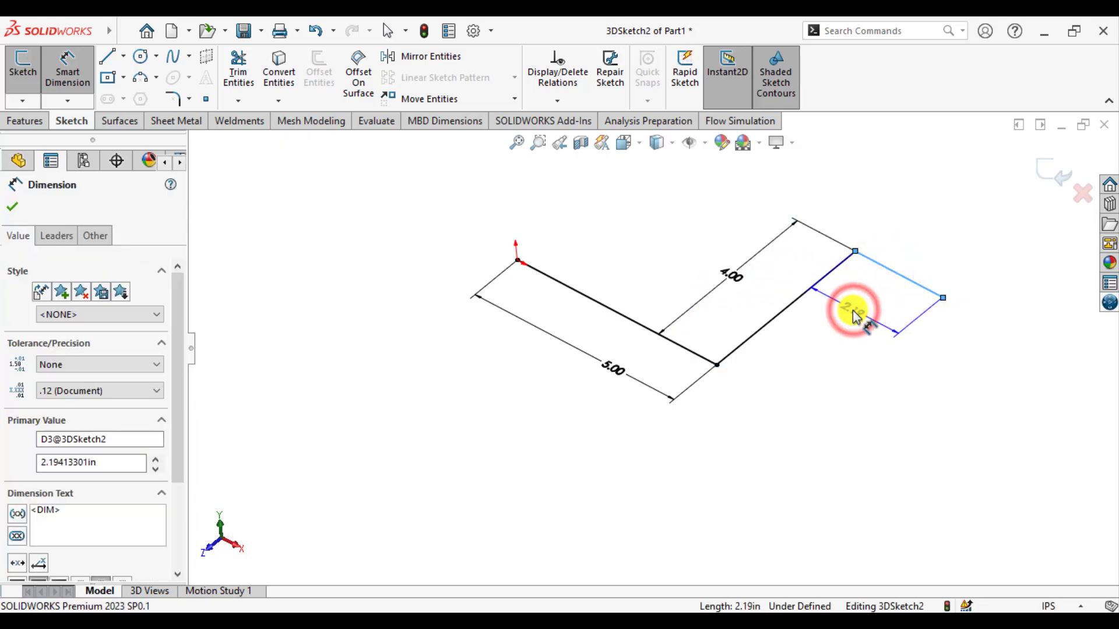
{"action": "type", "text": "1.5"}
{"action": "key", "text": "Return"}
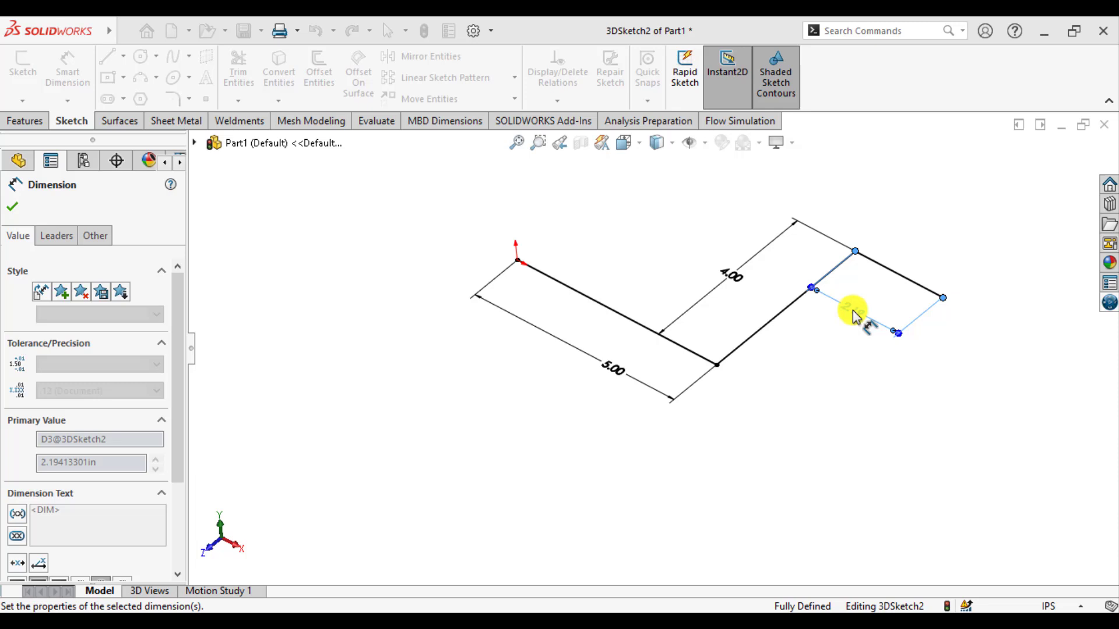
{"action": "left_click", "coordinate": [17, 210]}
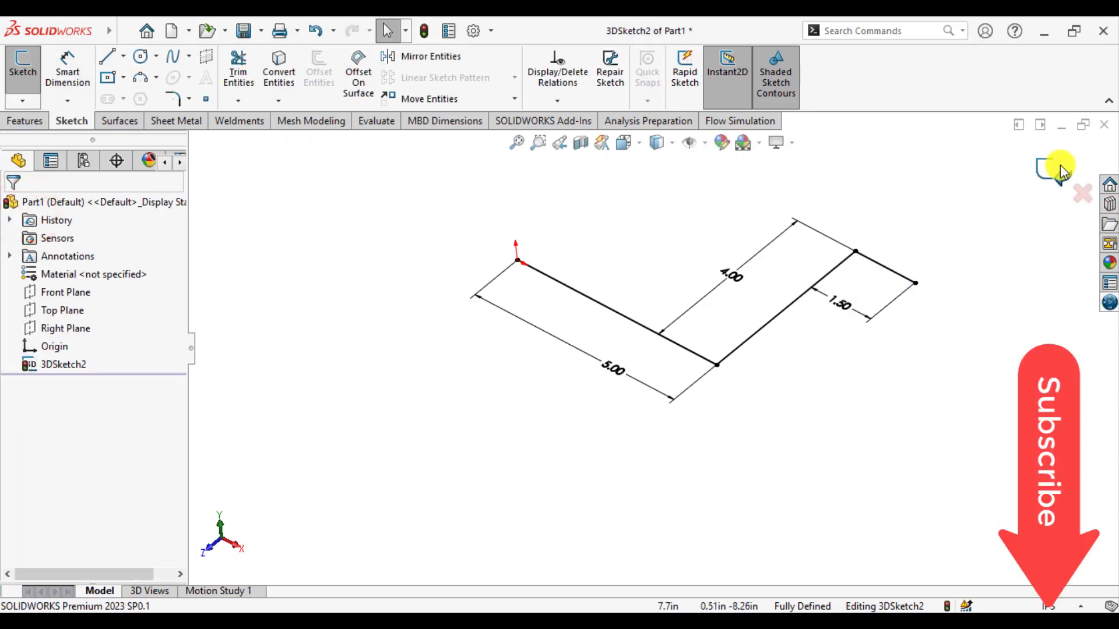
{"action": "left_click", "coordinate": [1059, 171]}
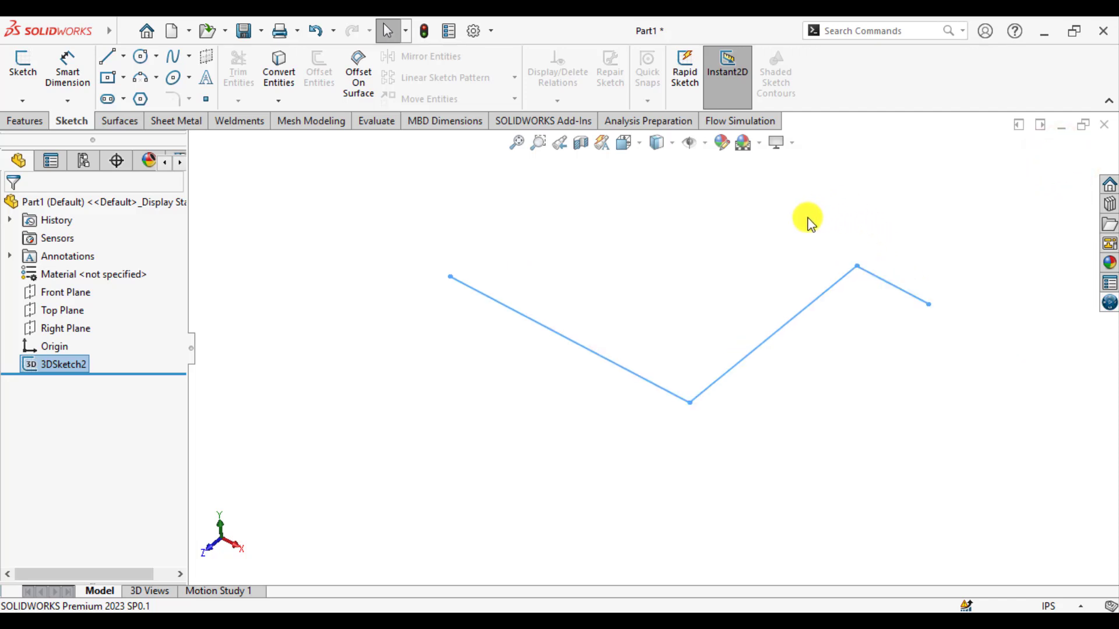
Create a weldment structural member with the iso square tube 20 x 20 x 2 profile along all three 3D sketch lines.
{"action": "left_click", "coordinate": [240, 121]}
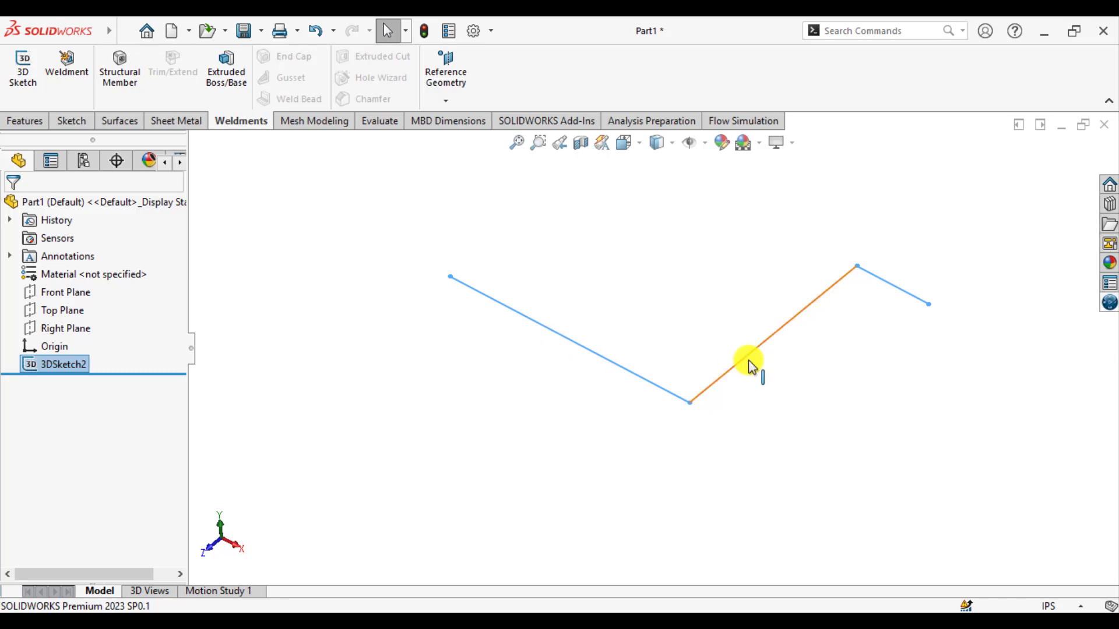
{"action": "left_click", "coordinate": [119, 65]}
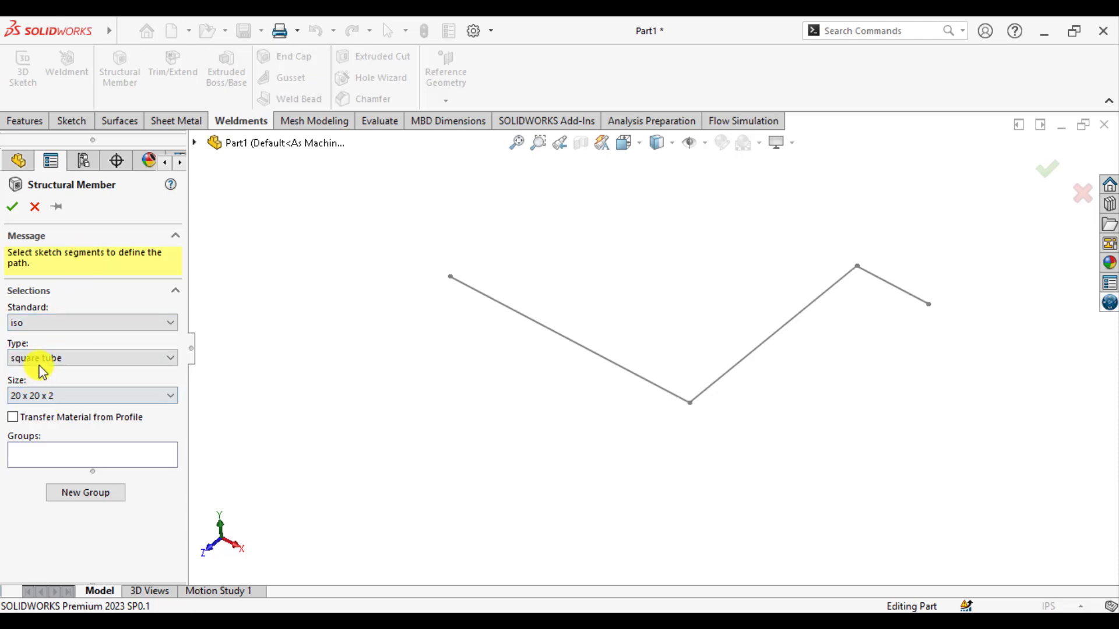
{"action": "left_click", "coordinate": [56, 446]}
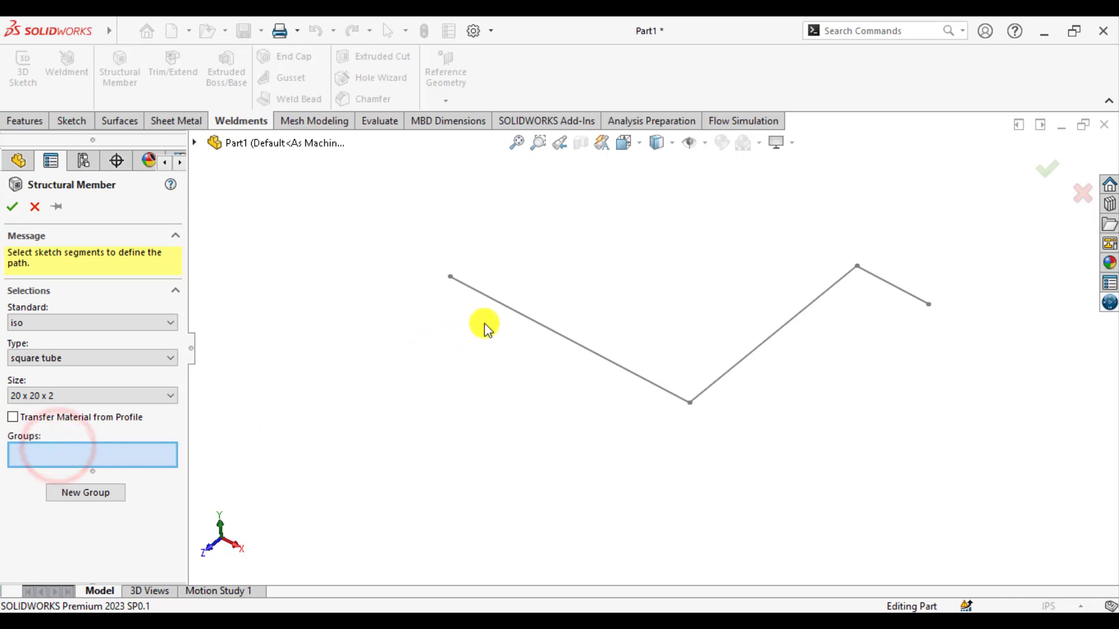
{"action": "left_click", "coordinate": [516, 311]}
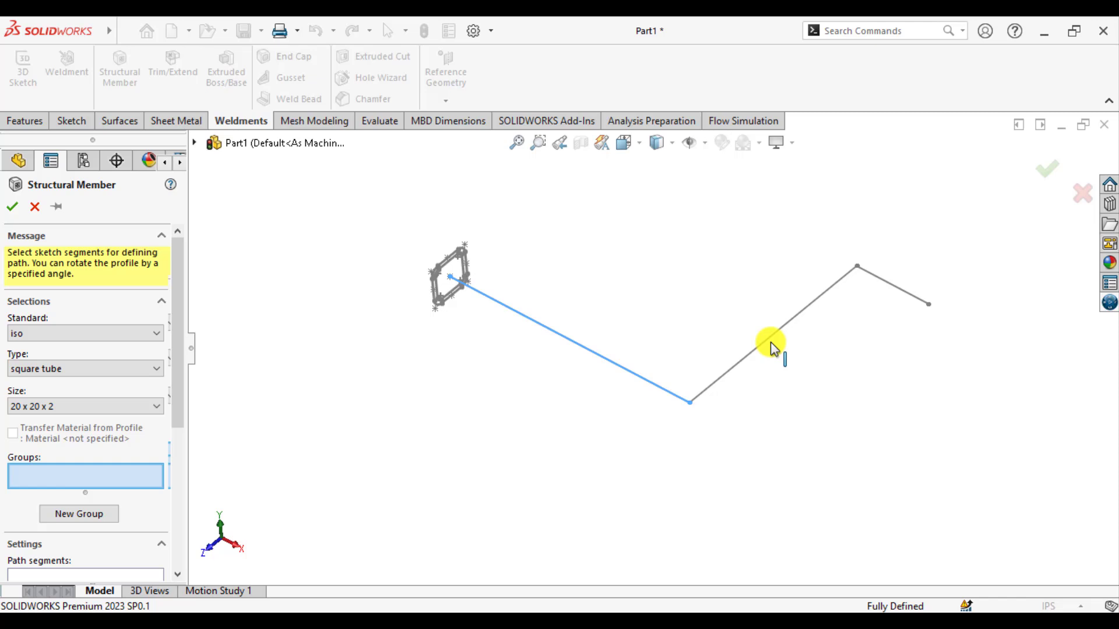
{"action": "left_click", "coordinate": [740, 366]}
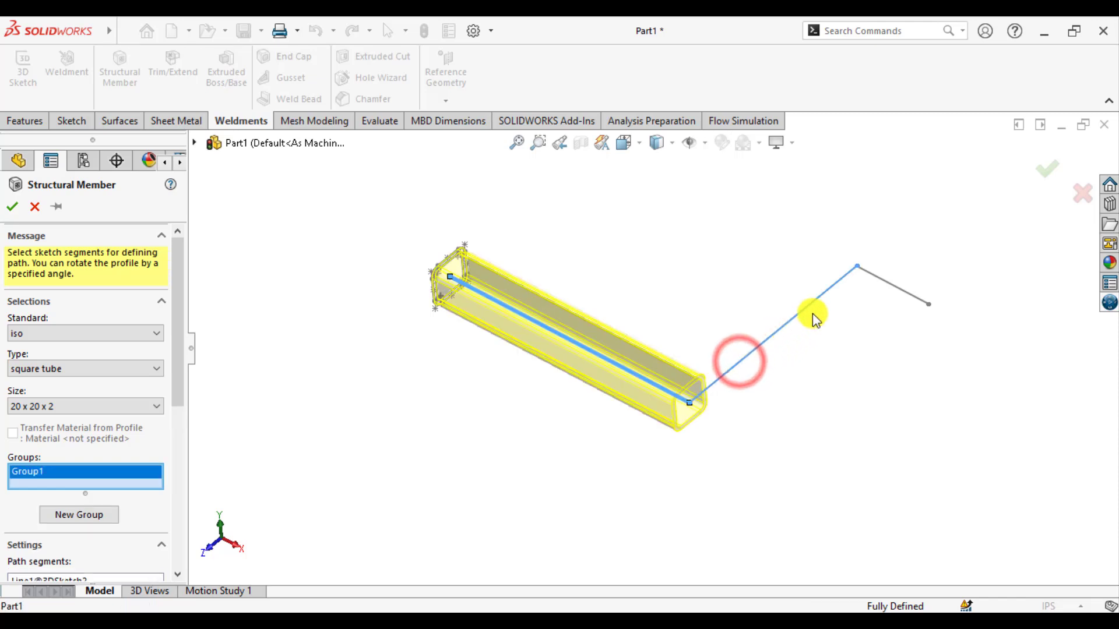
{"action": "left_click", "coordinate": [895, 295]}
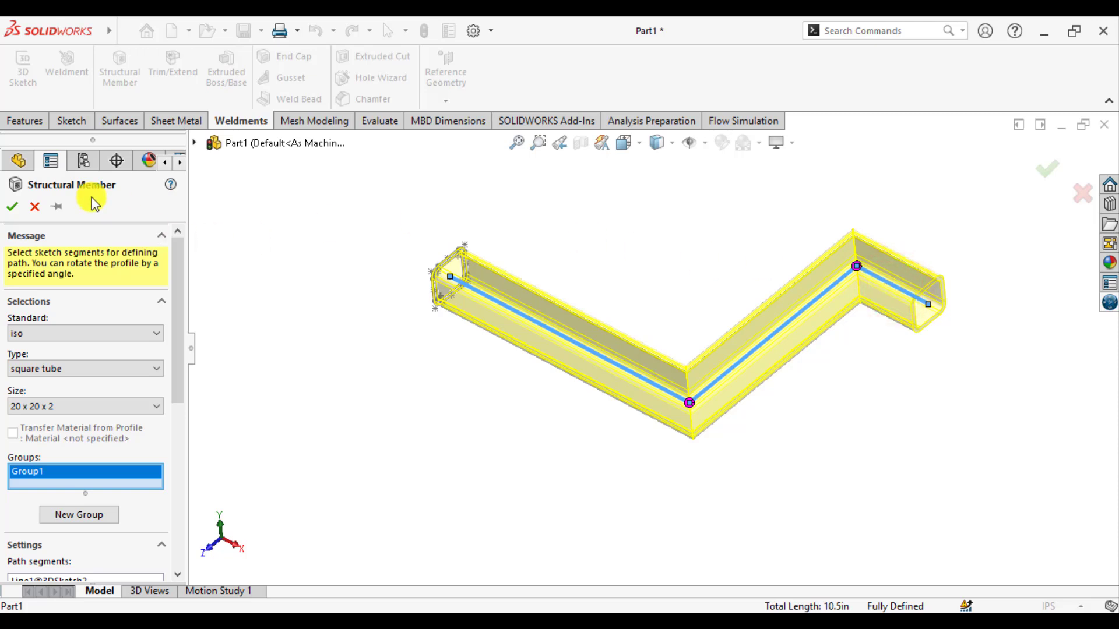
{"action": "left_click", "coordinate": [12, 207]}
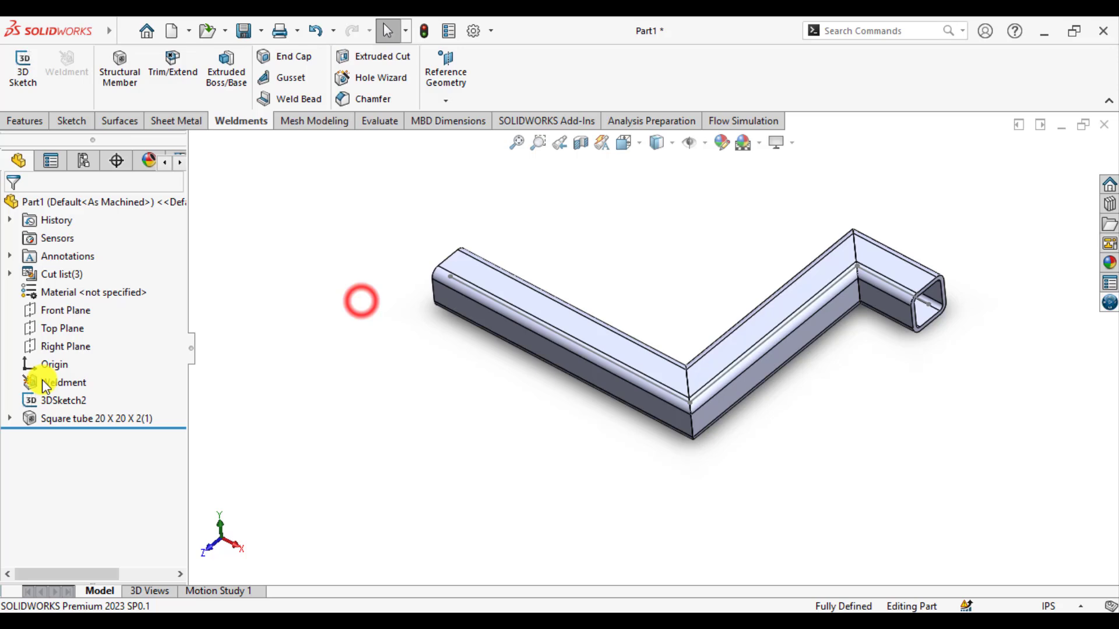
Edit the structural member's profile sketch and delete all of the square tube geometry and its dimensions.
{"action": "left_click", "coordinate": [10, 418]}
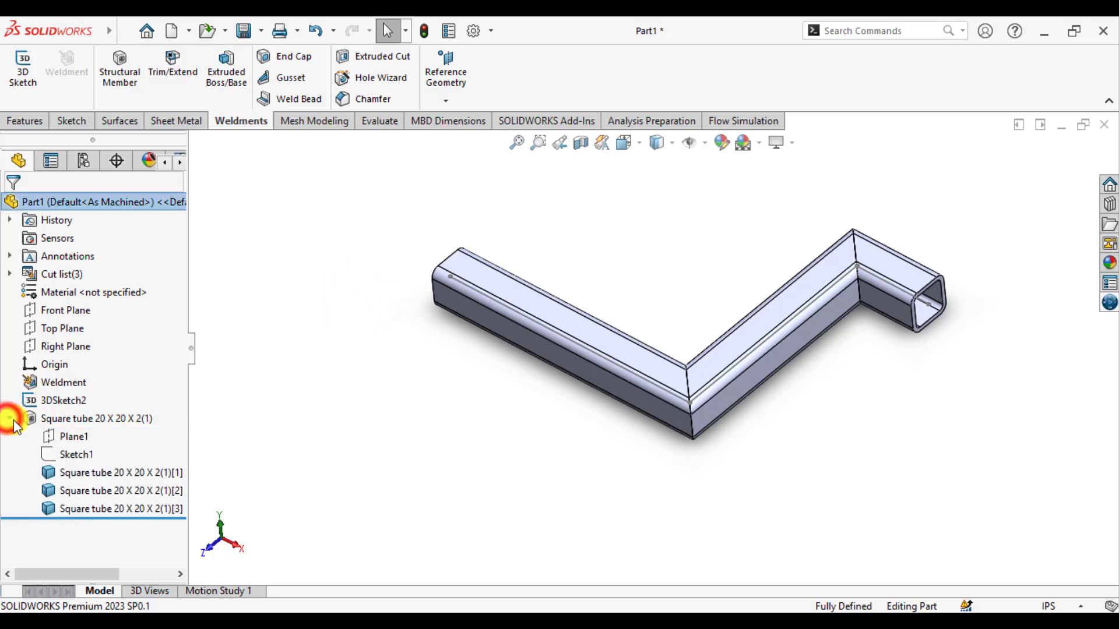
{"action": "left_click", "coordinate": [76, 454]}
{"action": "left_click", "coordinate": [102, 408]}
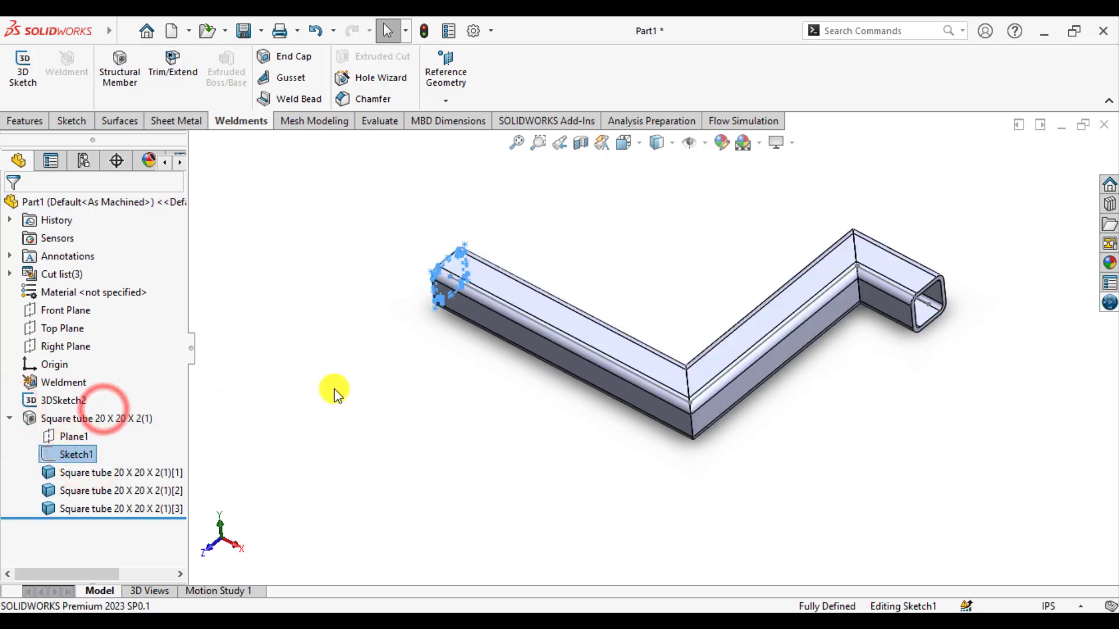
{"action": "scroll", "coordinate": [402, 298], "scroll_direction": "down", "scroll_amount": 2}
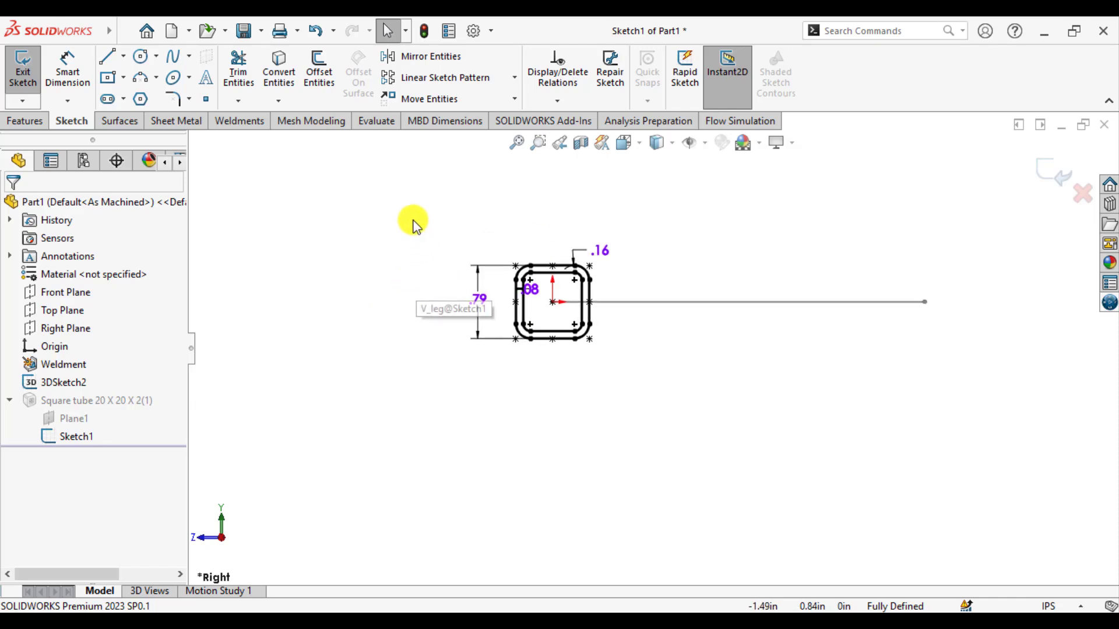
{"action": "left_click_drag", "start_coordinate": [412, 217], "coordinate": [668, 417]}
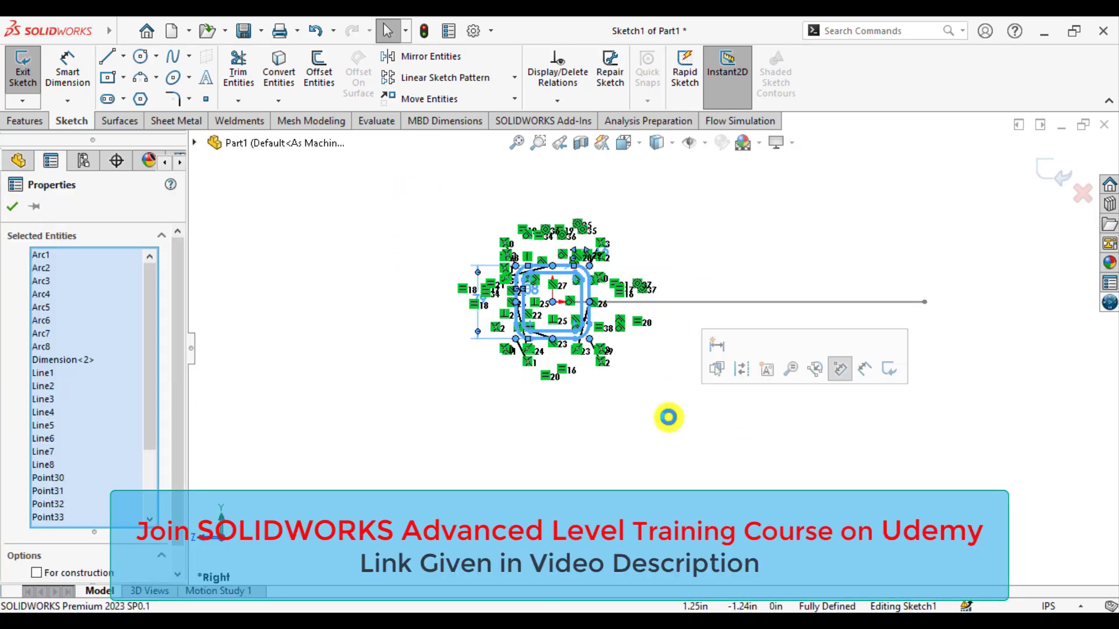
{"action": "key", "text": "Delete"}
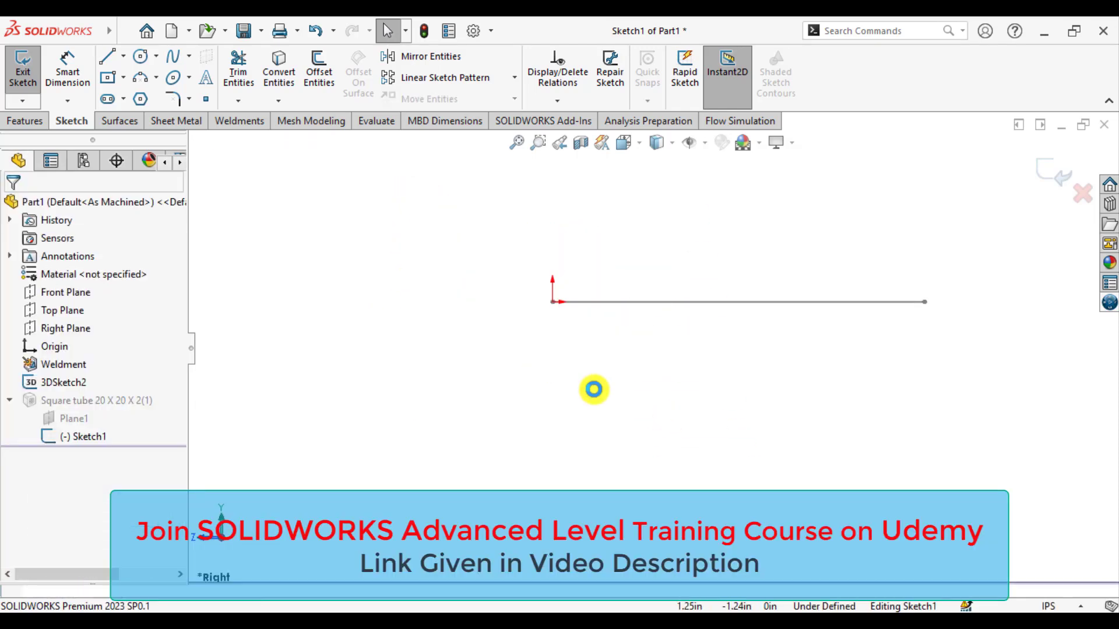
Sketch a circle about 1.52 in in diameter centred on the origin as the new beam profile.
{"action": "left_click", "coordinate": [139, 57]}
{"action": "left_click_drag", "start_coordinate": [552, 302], "coordinate": [551, 373]}
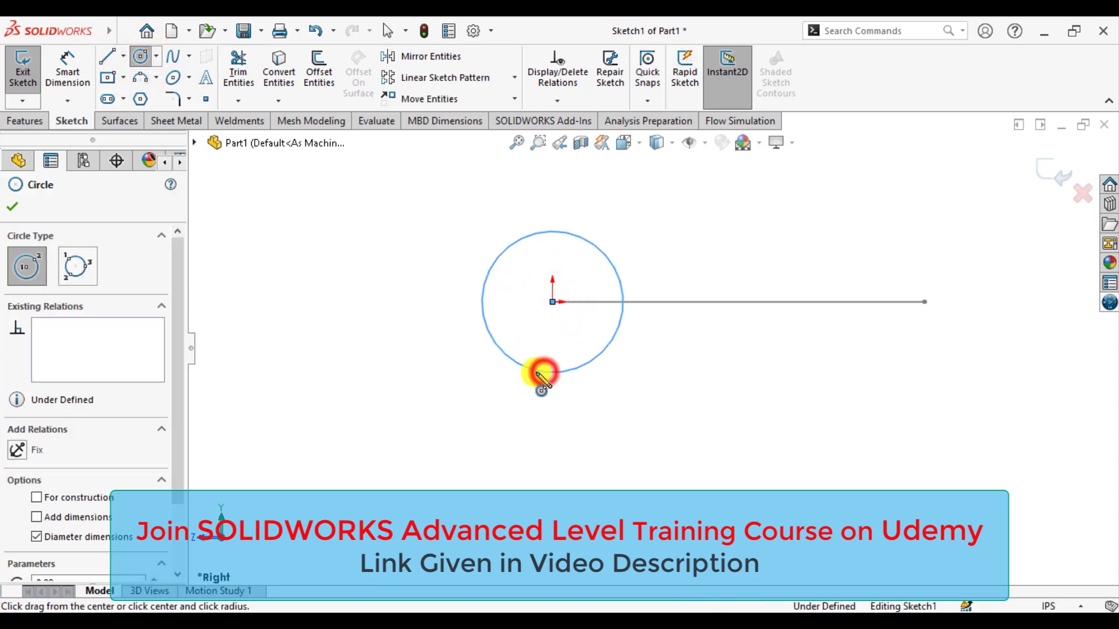
{"action": "left_click", "coordinate": [14, 206]}
Dimension the profile circle's diameter to 3/4 in and exit the sketch to rebuild the beam as a solid round bar.
{"action": "left_click", "coordinate": [67, 64]}
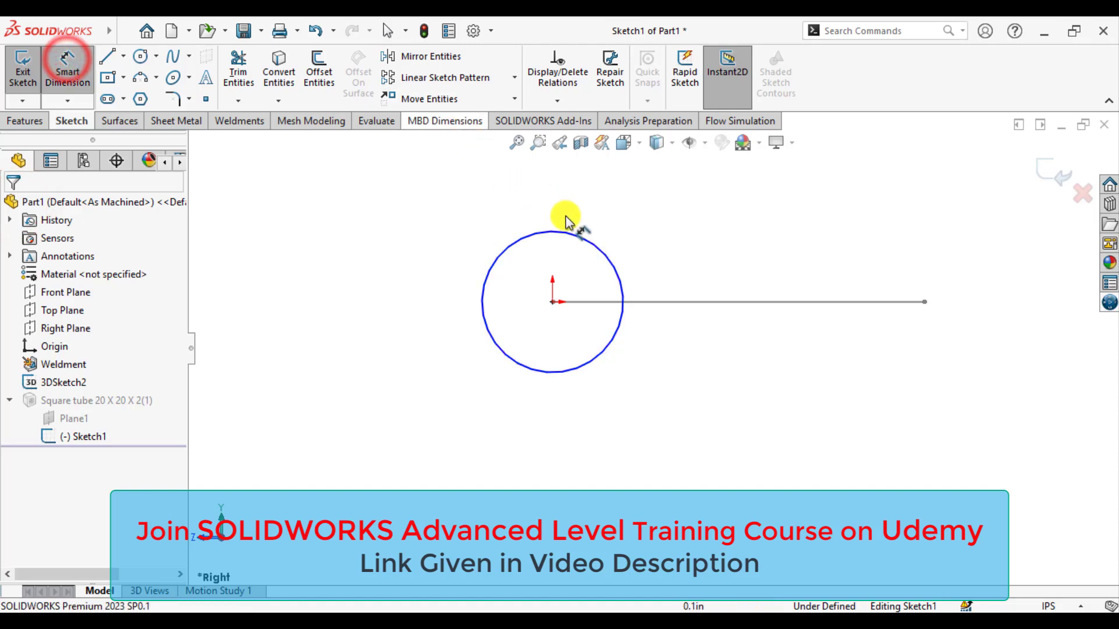
{"action": "left_click", "coordinate": [579, 237]}
{"action": "left_click", "coordinate": [666, 210]}
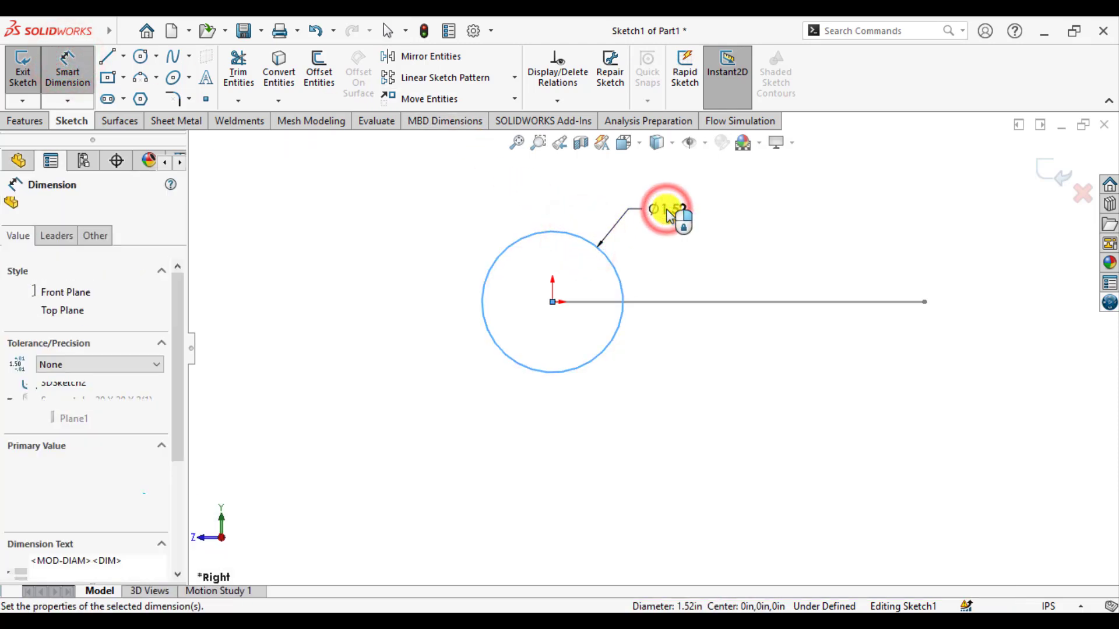
{"action": "type", "text": "3/"}
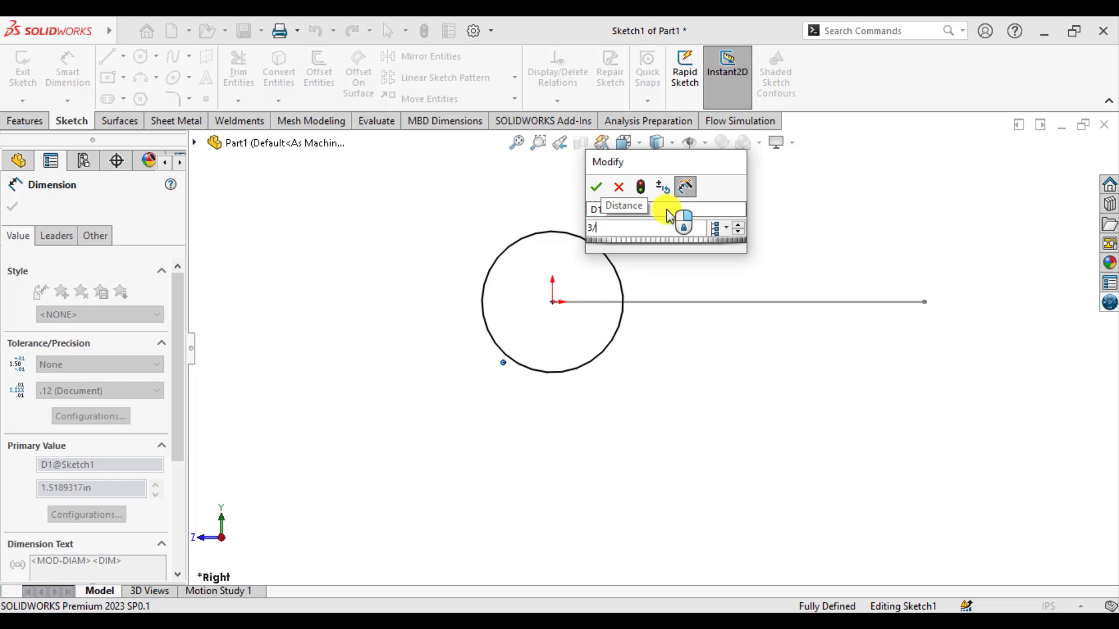
{"action": "type", "text": "4"}
{"action": "key", "text": "Return"}
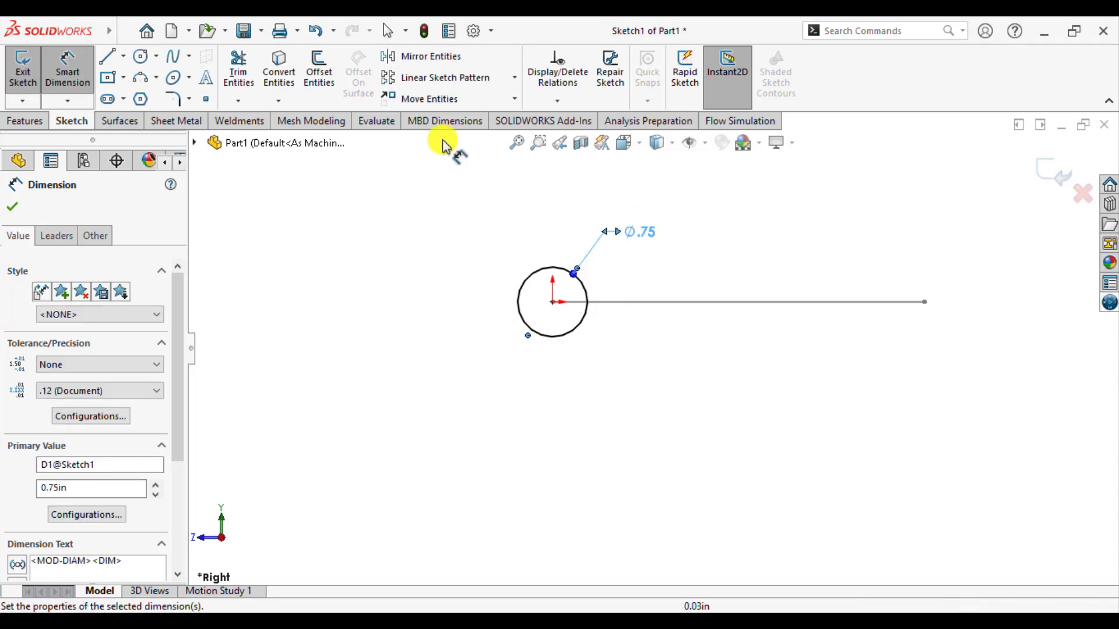
{"action": "left_click", "coordinate": [11, 207]}
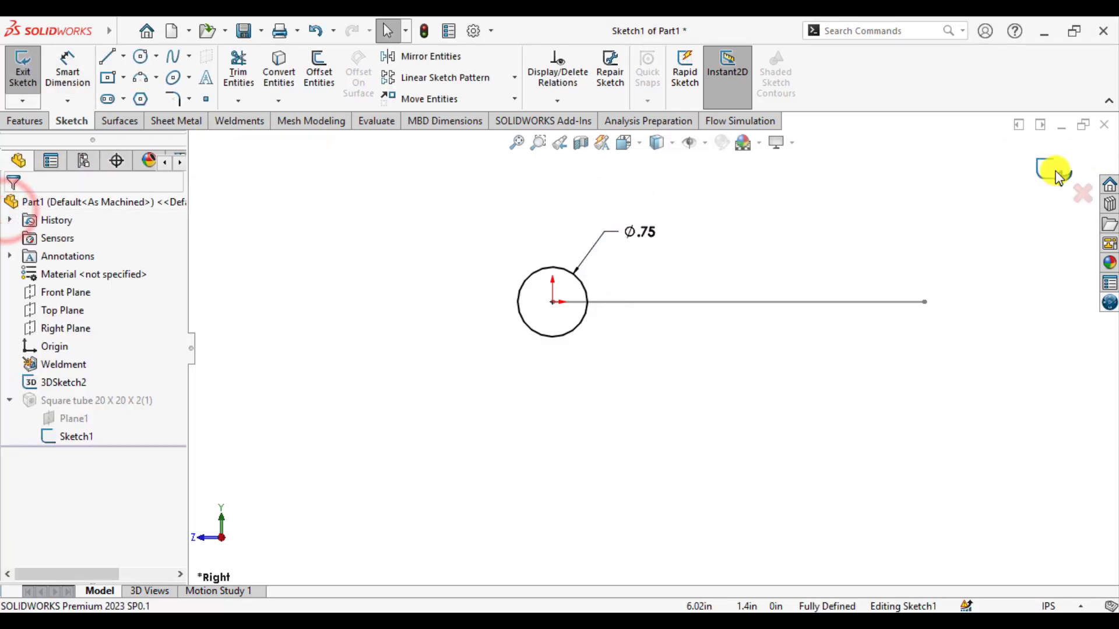
{"action": "key", "text": "ctrl+b"}
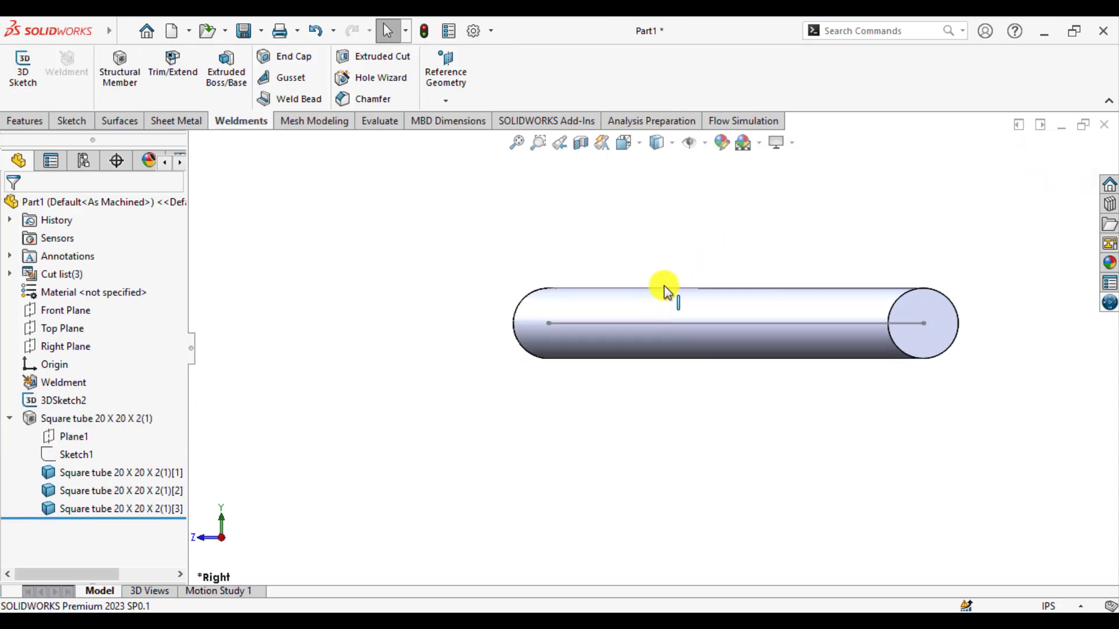
{"action": "mouse_move", "coordinate": [664, 292]}
{"action": "middle_mouse_down"}
{"action": "mouse_move", "coordinate": [664, 345]}
{"action": "mouse_move", "coordinate": [704, 319]}
{"action": "mouse_move", "coordinate": [662, 395]}
{"action": "mouse_move", "coordinate": [709, 392]}
{"action": "mouse_move", "coordinate": [689, 390]}
{"action": "middle_mouse_up"}
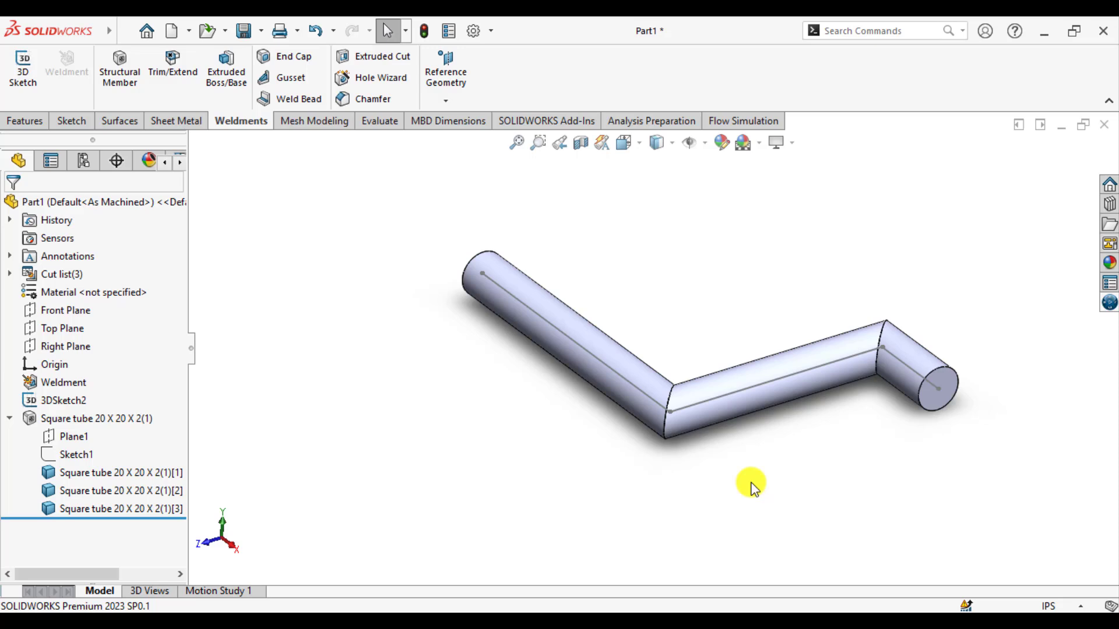
Load the SOLIDWORKS Simulation add-in, check Figure 3-22 in the textbook PDF, and dismiss the save reminder.
{"action": "left_click", "coordinate": [568, 120]}
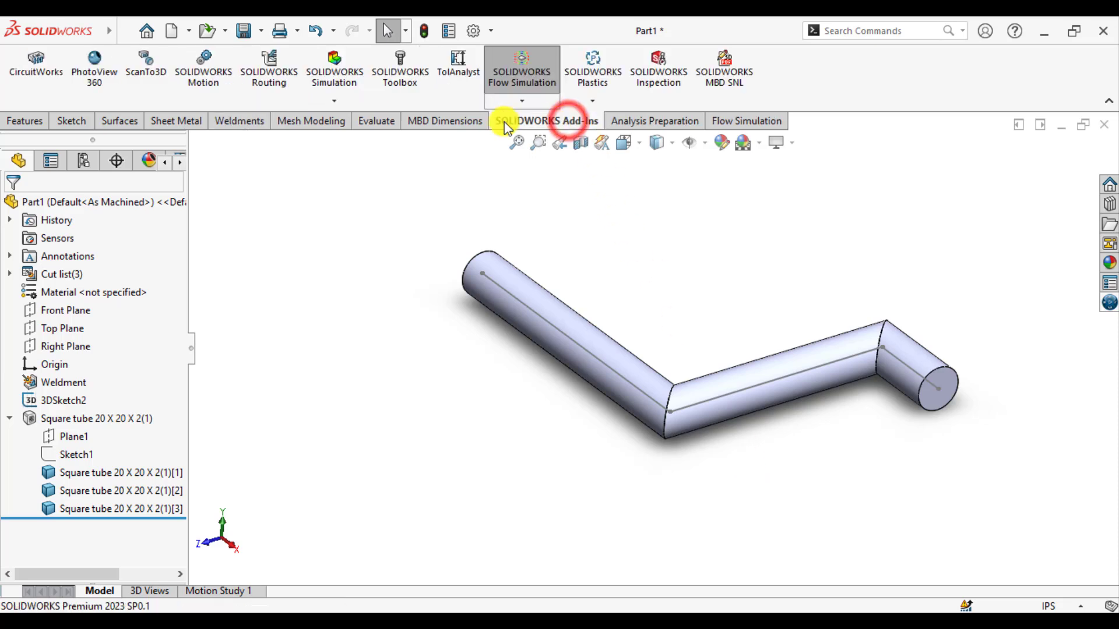
{"action": "left_click", "coordinate": [344, 99]}
{"action": "left_click", "coordinate": [369, 160]}
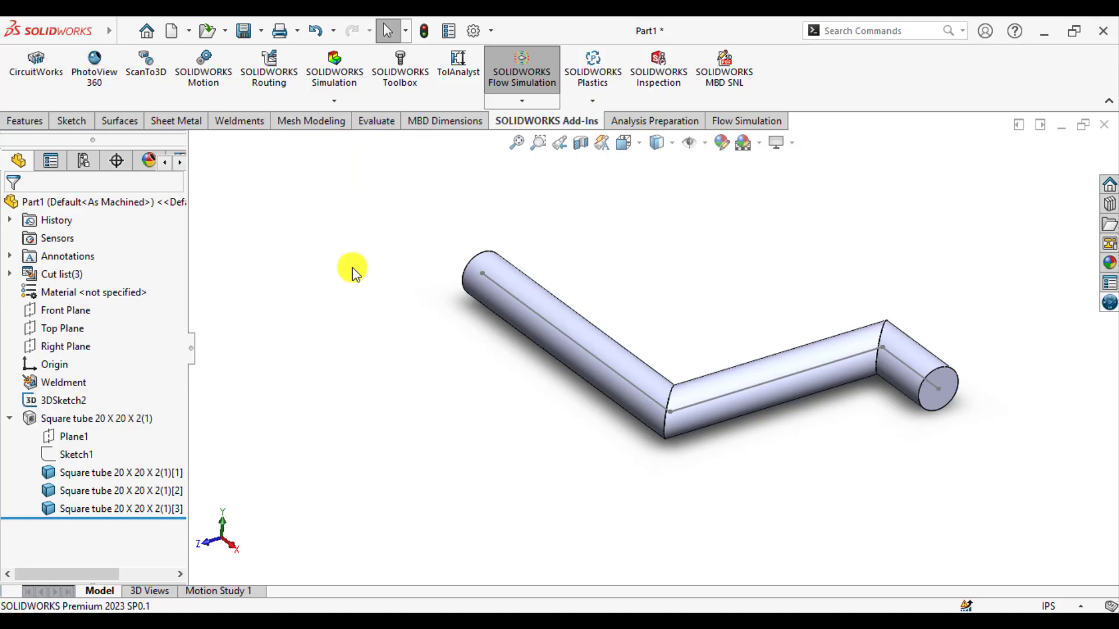
{"action": "key", "text": "alt+Tab"}
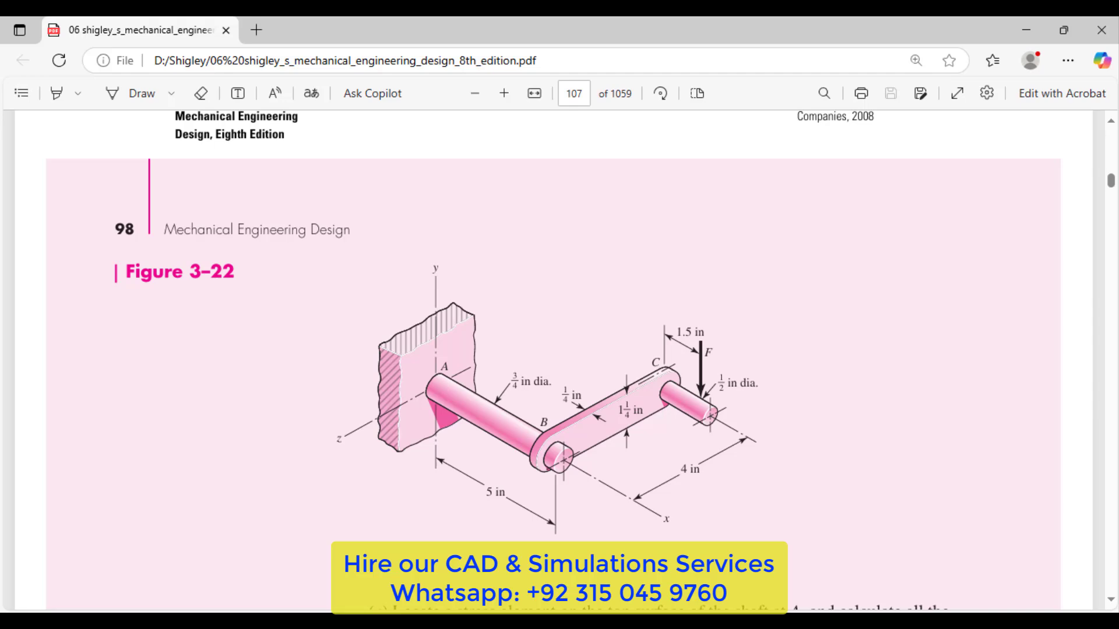
{"action": "key", "text": "alt+Tab"}
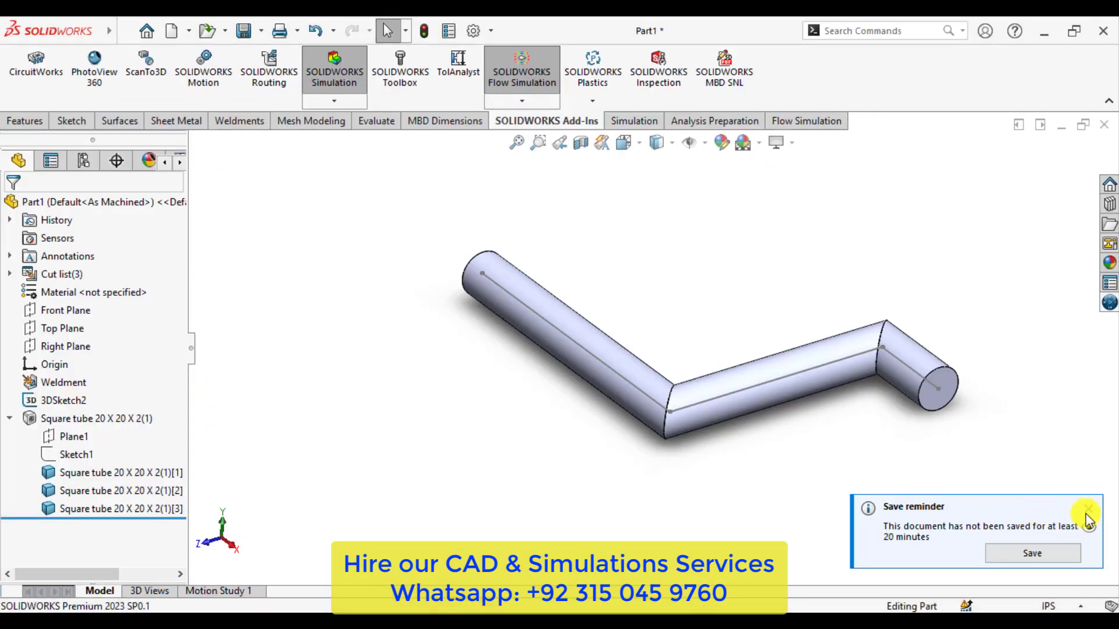
{"action": "left_click", "coordinate": [1087, 515]}
Create a new static simulation study for the beam model.
{"action": "left_click", "coordinate": [628, 122]}
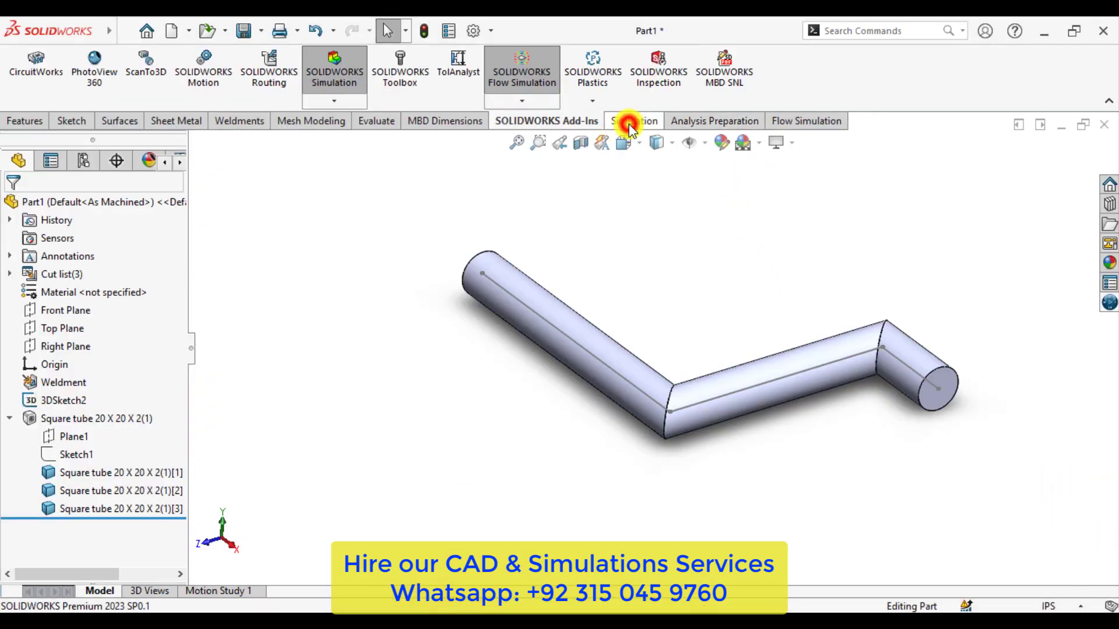
{"action": "left_click", "coordinate": [24, 76]}
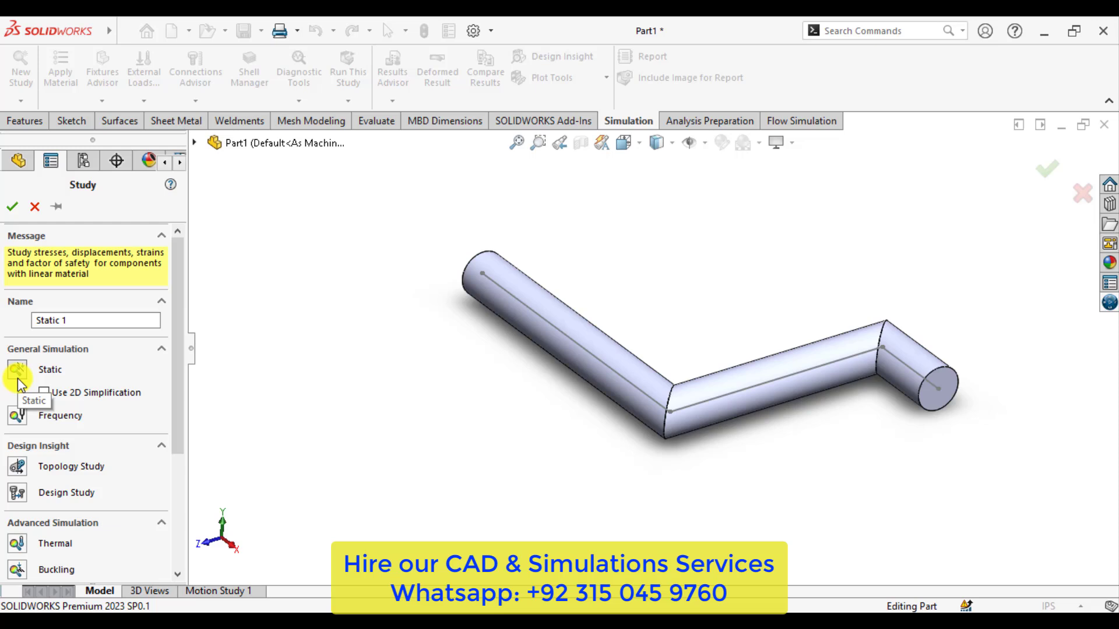
{"action": "left_click", "coordinate": [17, 206]}
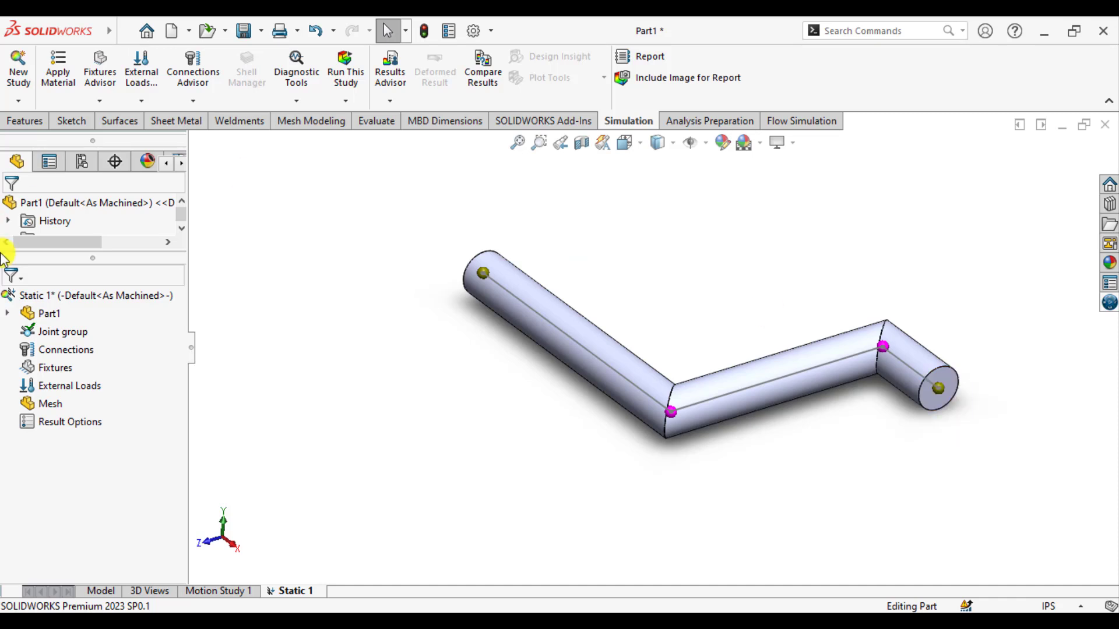
Apply the favorite material Alloy Steel to all bodies of the part in the study.
{"action": "right_click", "coordinate": [40, 317]}
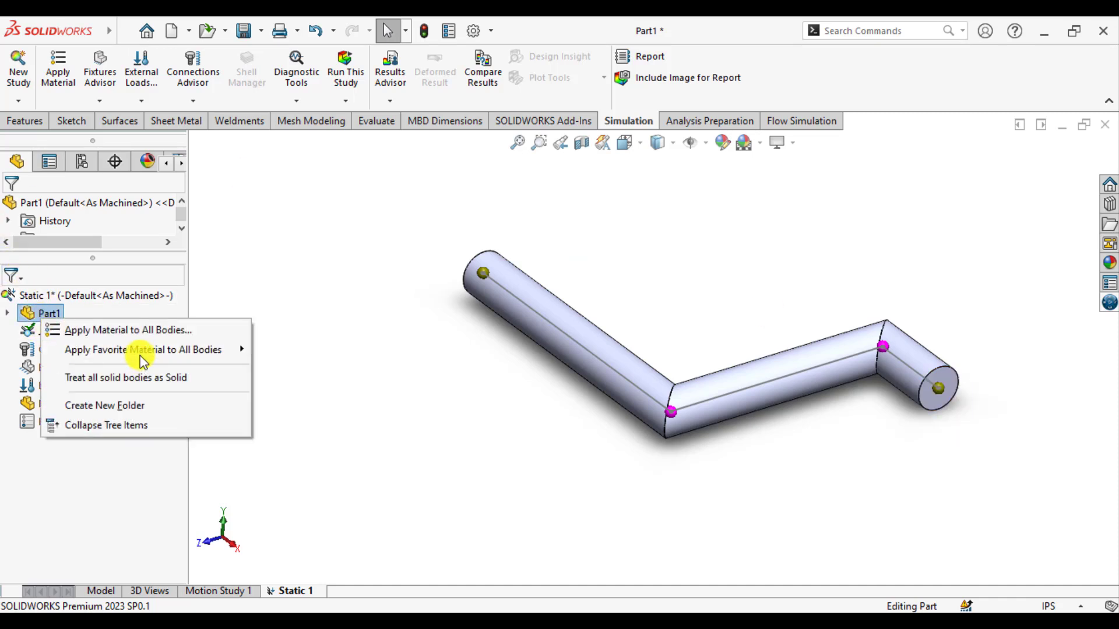
{"action": "mouse_move", "coordinate": [144, 352]}
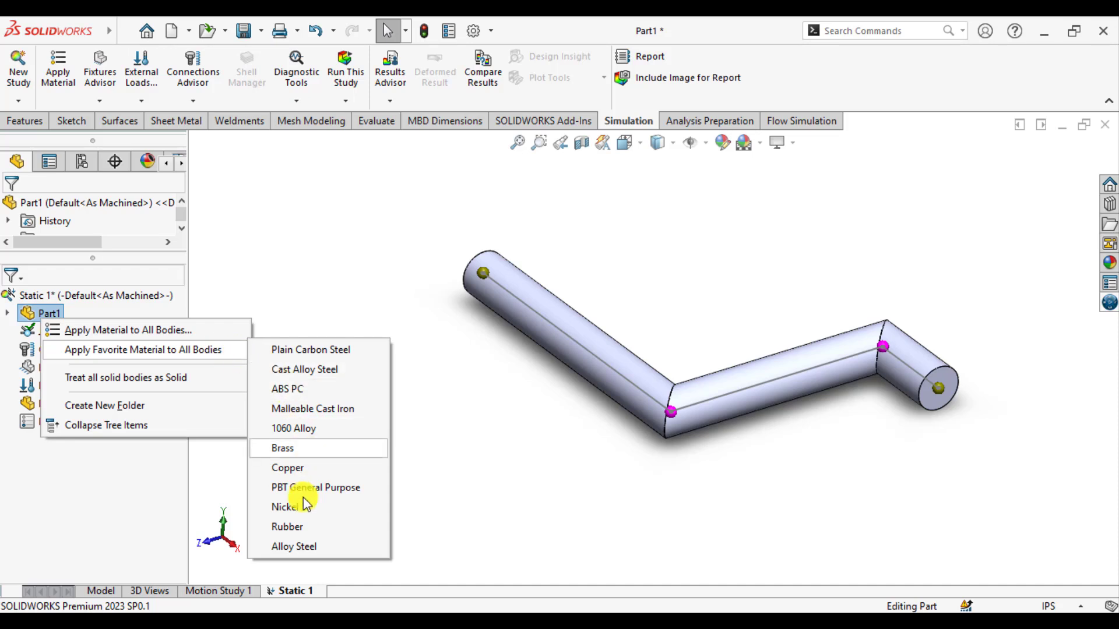
{"action": "left_click", "coordinate": [303, 547]}
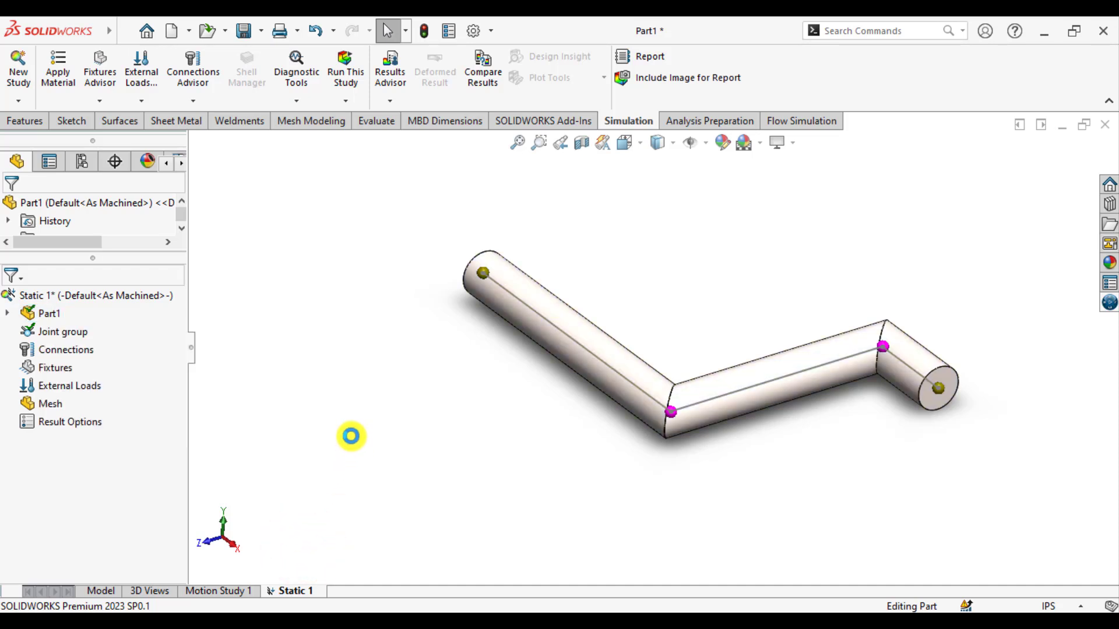
Add a Fixed Geometry fixture to the end joint at the origin end of the longest beam.
{"action": "right_click", "coordinate": [51, 372]}
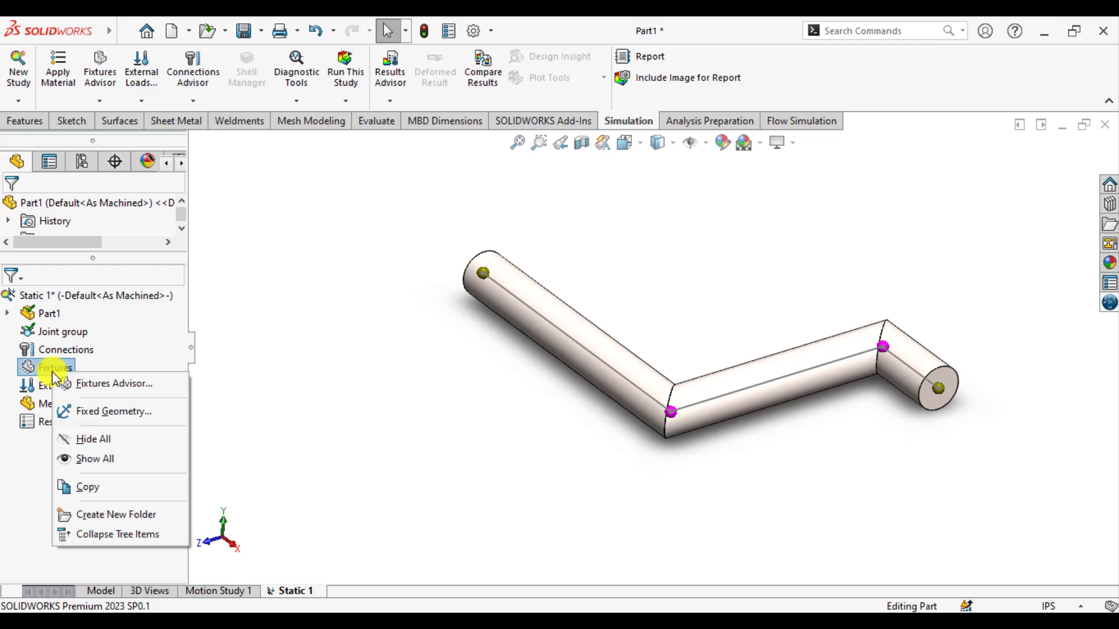
{"action": "left_click", "coordinate": [113, 412]}
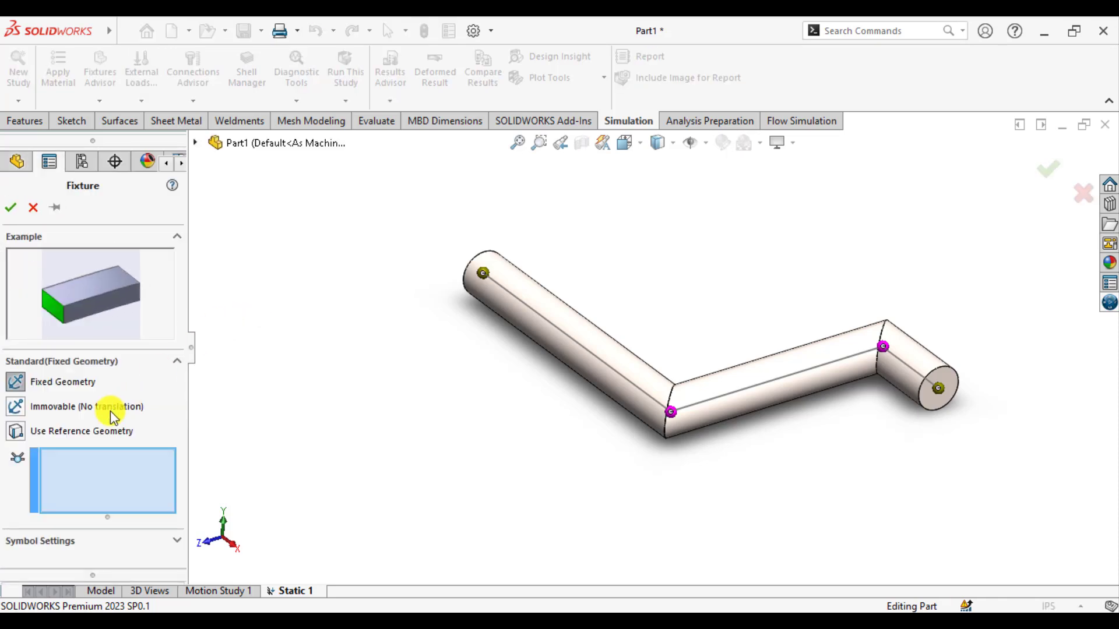
{"action": "left_click", "coordinate": [482, 278]}
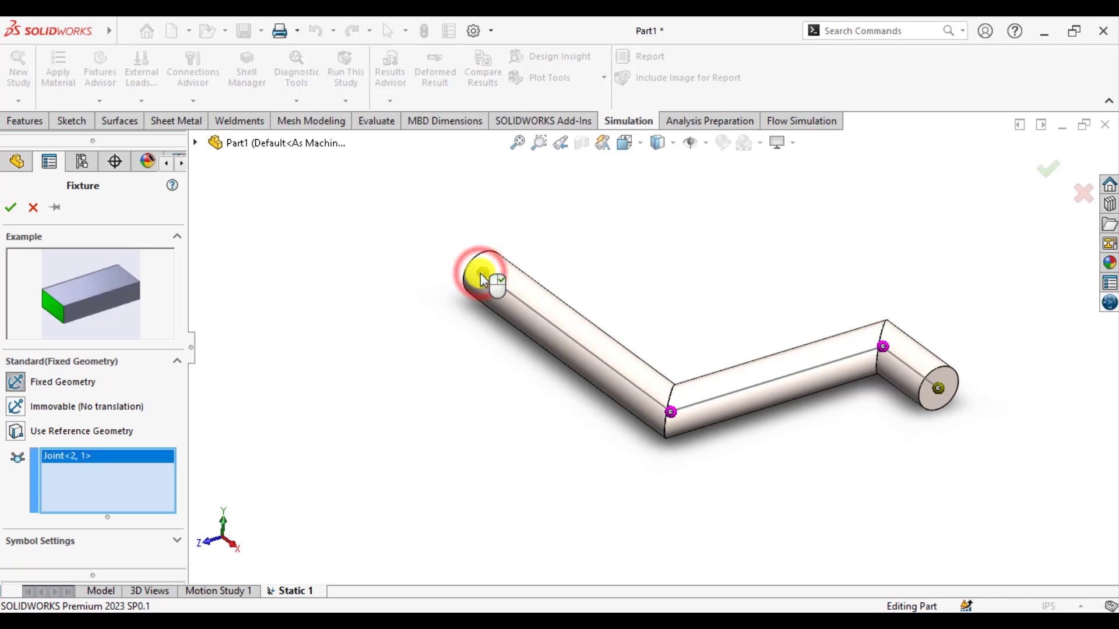
{"action": "left_click", "coordinate": [10, 210]}
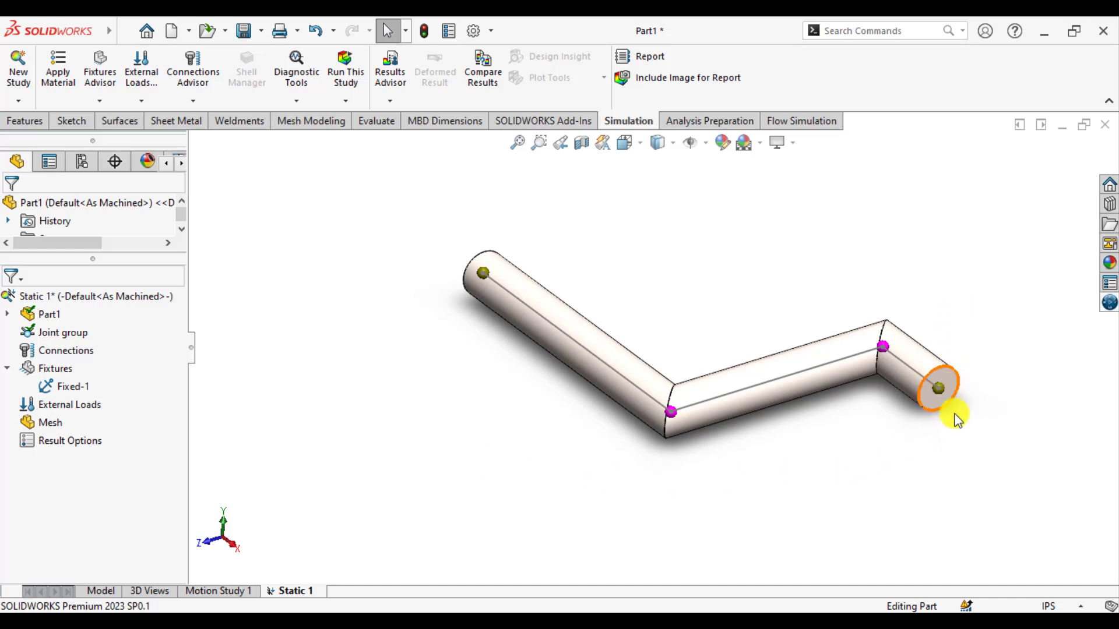
Start a Force load applied to joints, with the Front Plane as direction reference and English (IPS) units.
{"action": "right_click", "coordinate": [65, 410]}
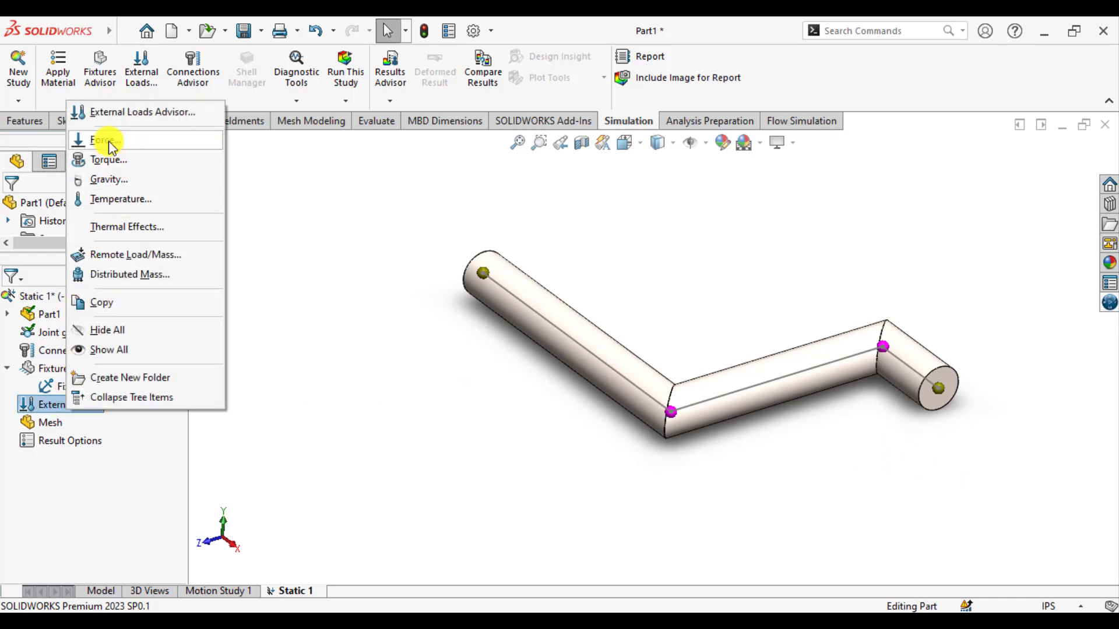
{"action": "left_click", "coordinate": [109, 141]}
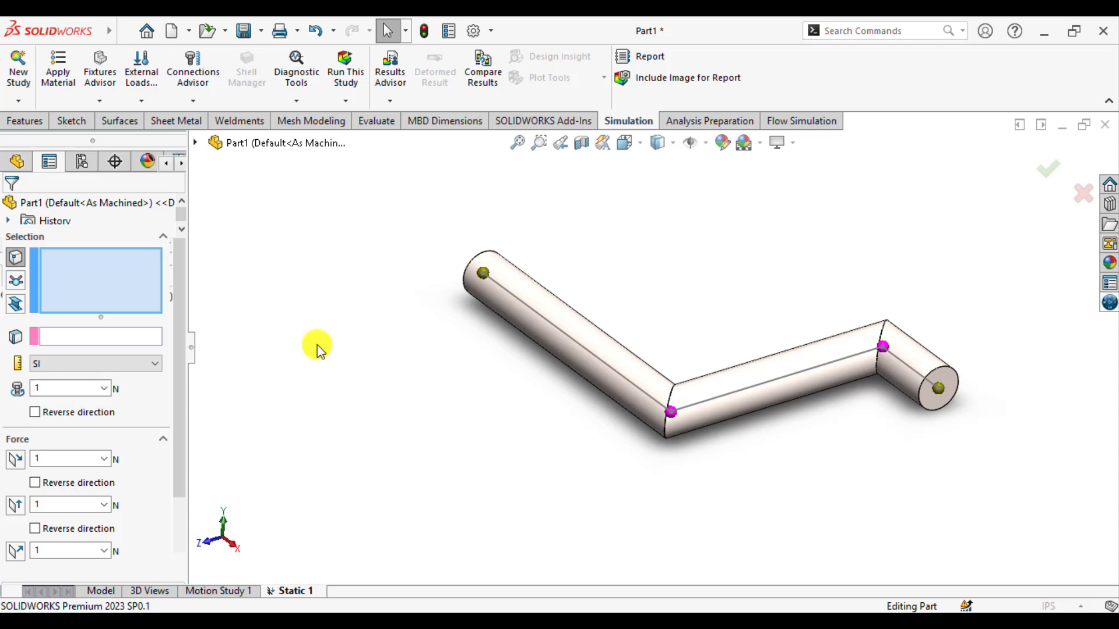
{"action": "left_click", "coordinate": [16, 283]}
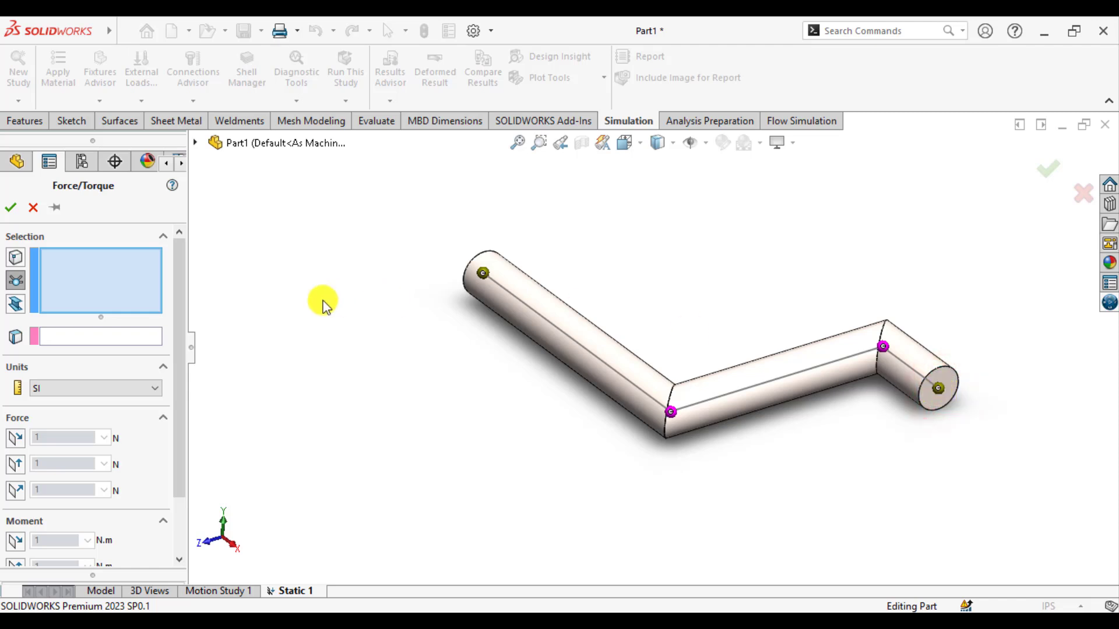
{"action": "left_click", "coordinate": [113, 335]}
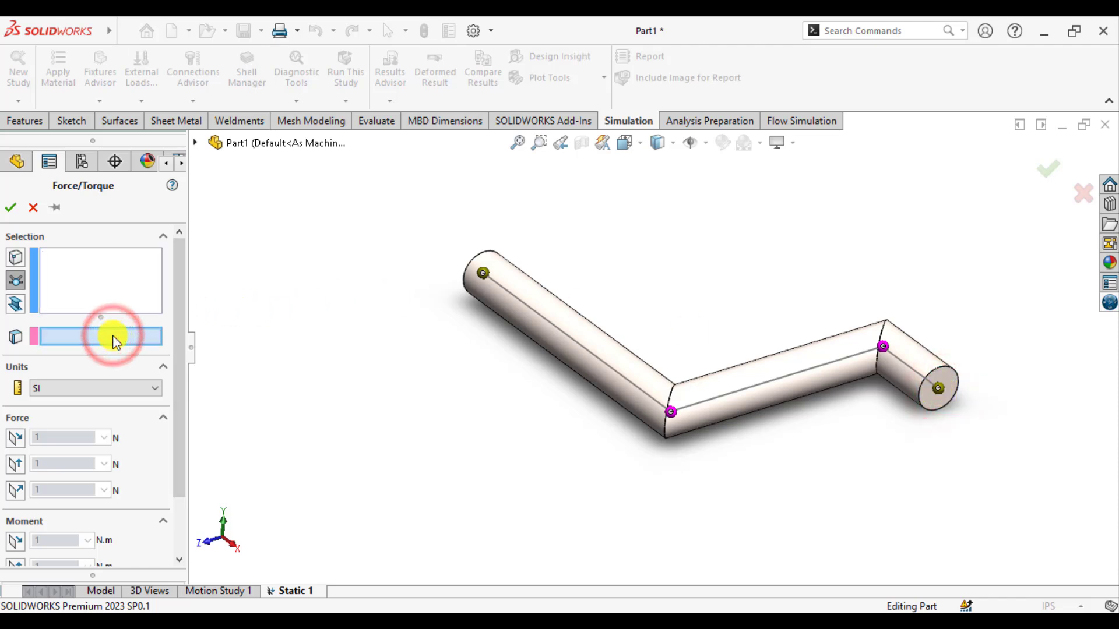
{"action": "left_click", "coordinate": [196, 144]}
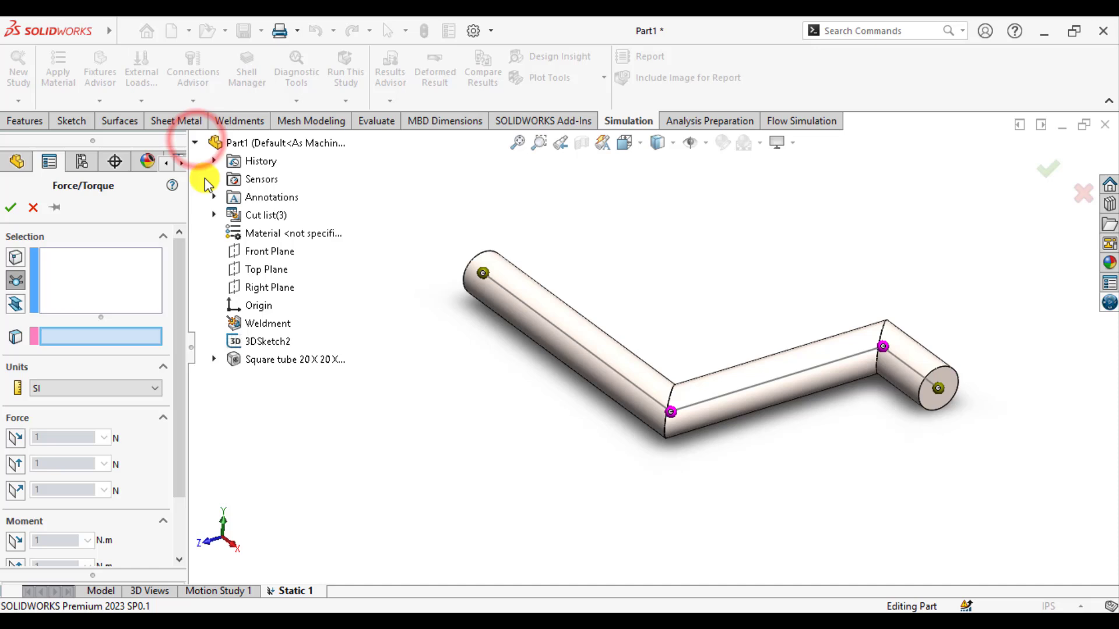
{"action": "left_click", "coordinate": [264, 256]}
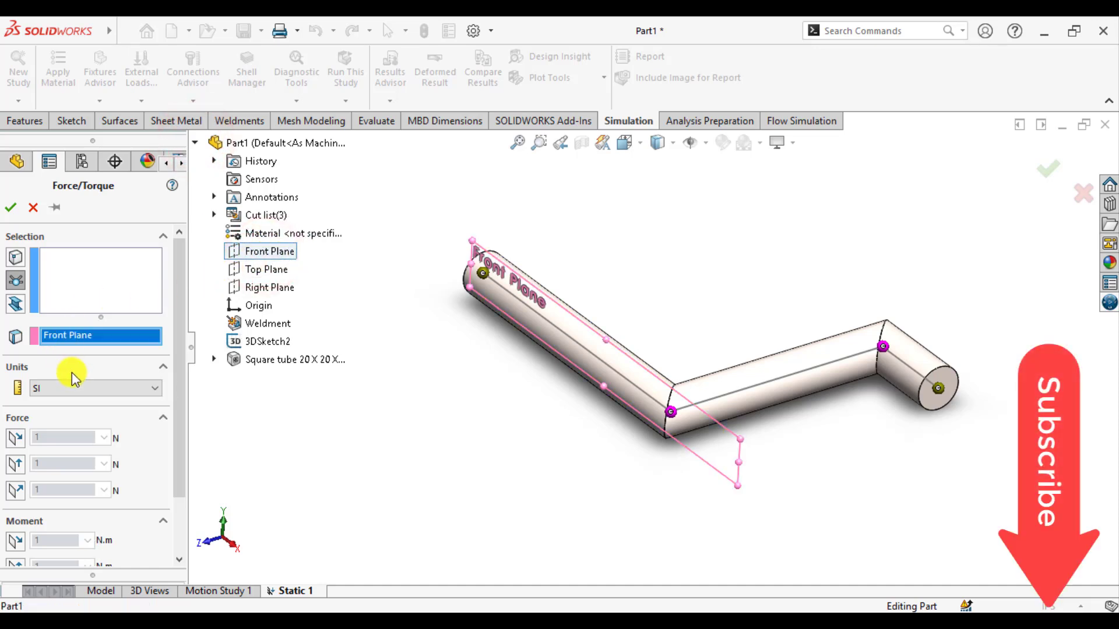
{"action": "left_click", "coordinate": [78, 389]}
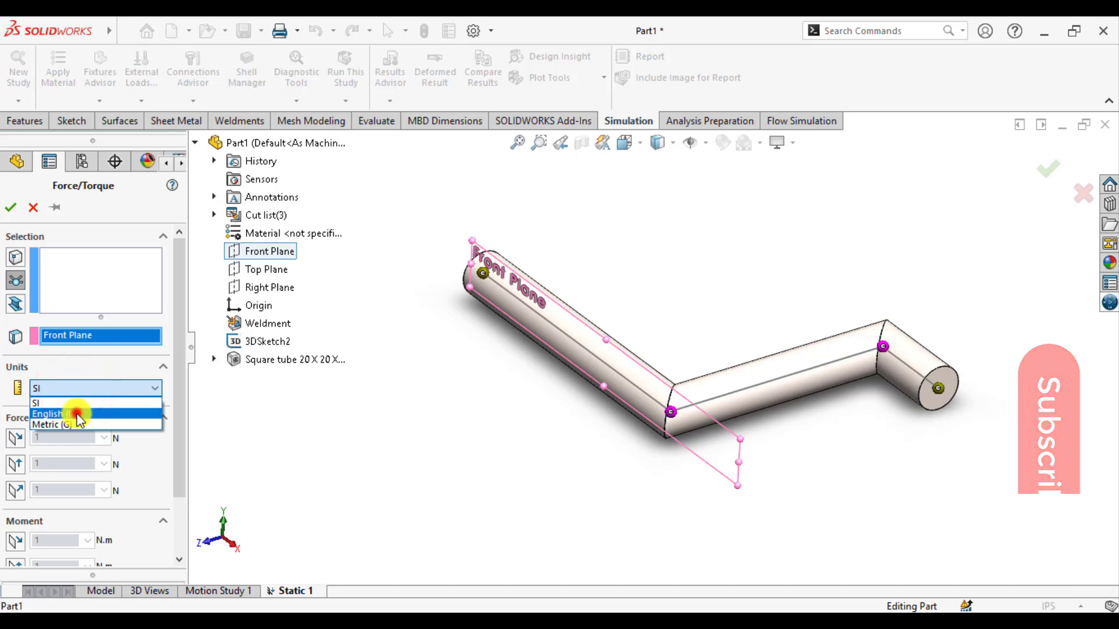
{"action": "left_click", "coordinate": [75, 414]}
Enable the force component along plane direction 2, reverse its direction, and set the load symbol size to 200.
{"action": "left_click", "coordinate": [15, 465]}
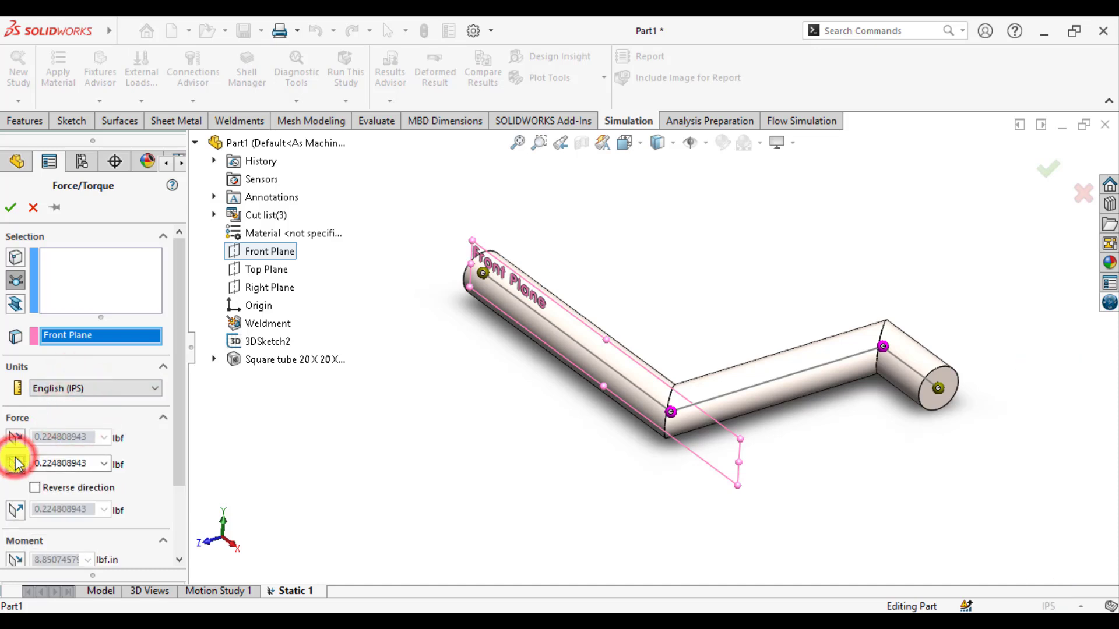
{"action": "left_click", "coordinate": [39, 489]}
{"action": "left_click_drag", "start_coordinate": [180, 432], "coordinate": [155, 558]}
{"action": "left_click", "coordinate": [39, 552]}
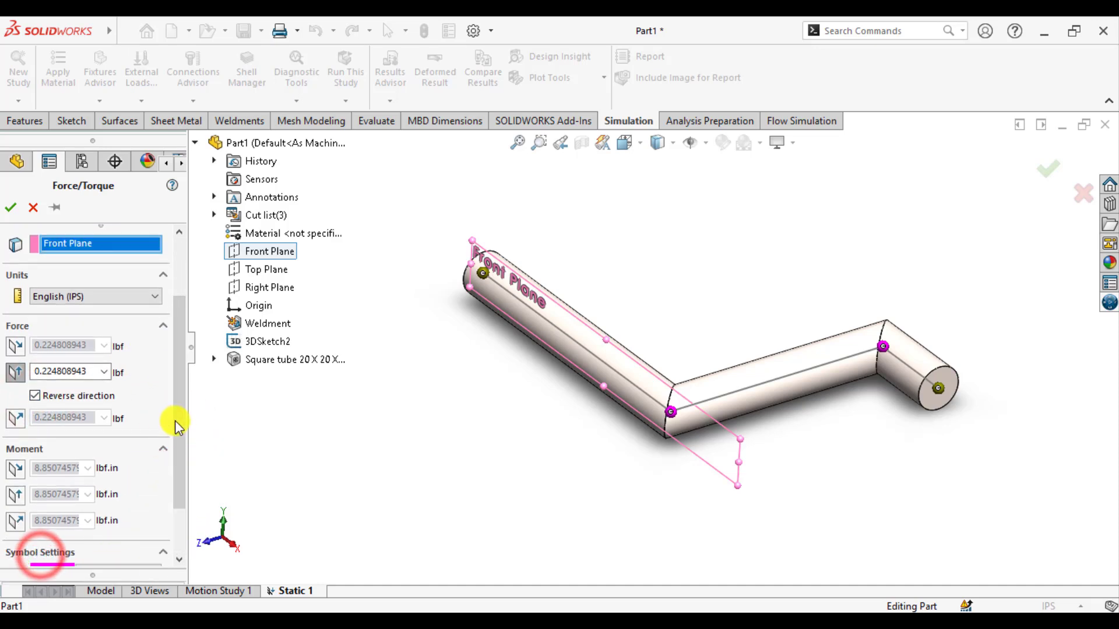
{"action": "left_click_drag", "start_coordinate": [176, 416], "coordinate": [178, 484]}
{"action": "double_click", "coordinate": [68, 527]}
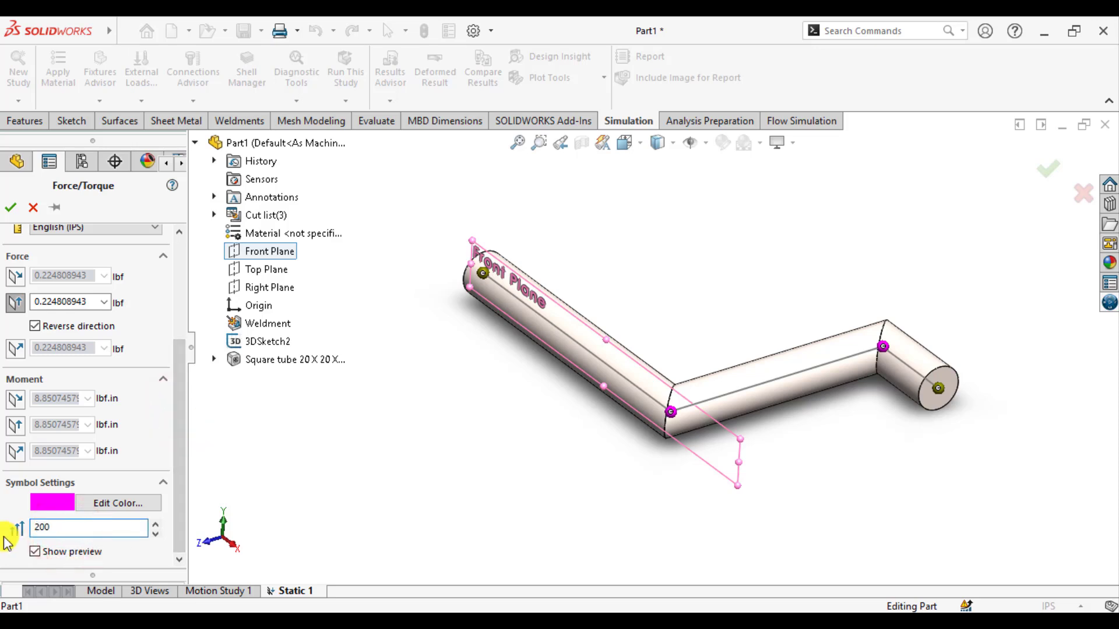
Try using the force components along plane direction 1 and normal to the plane instead of direction 2.
{"action": "left_click", "coordinate": [21, 306]}
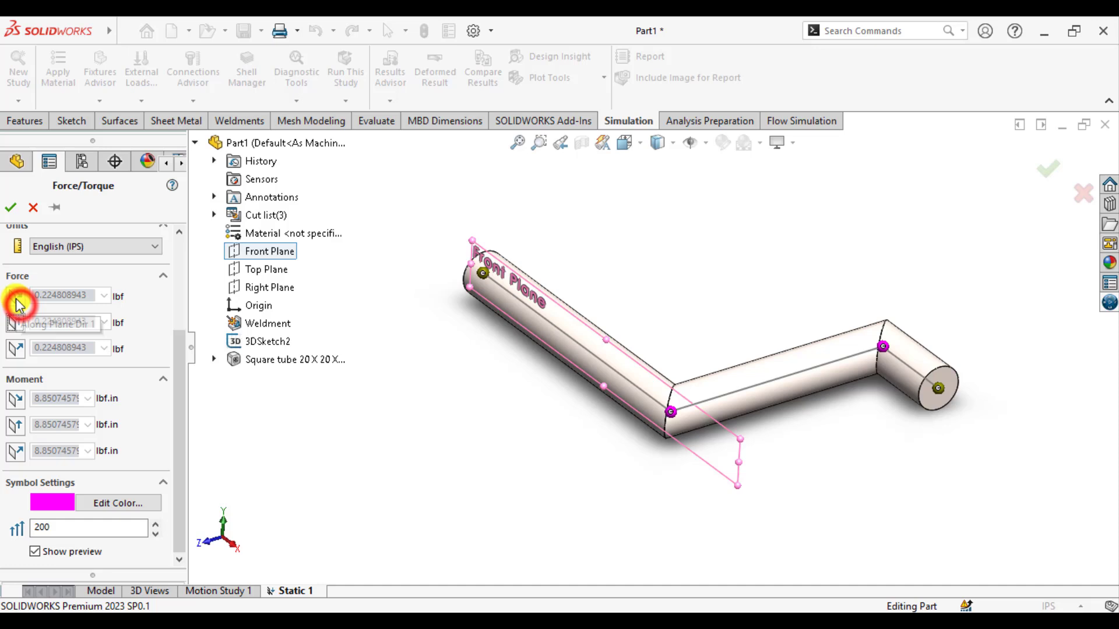
{"action": "left_click", "coordinate": [16, 298]}
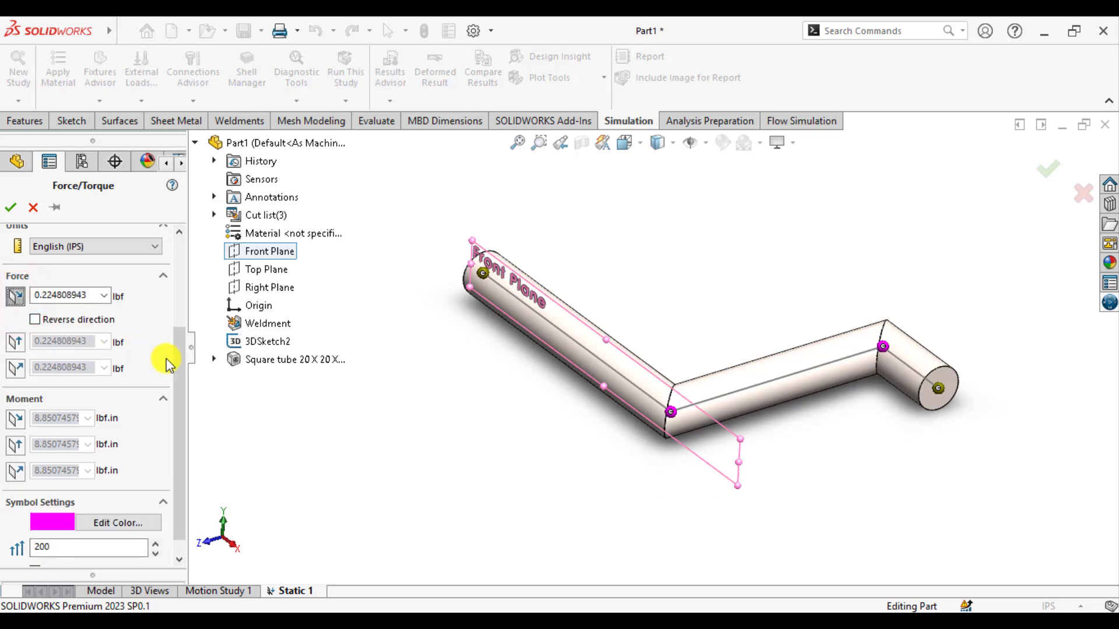
{"action": "left_click", "coordinate": [21, 371]}
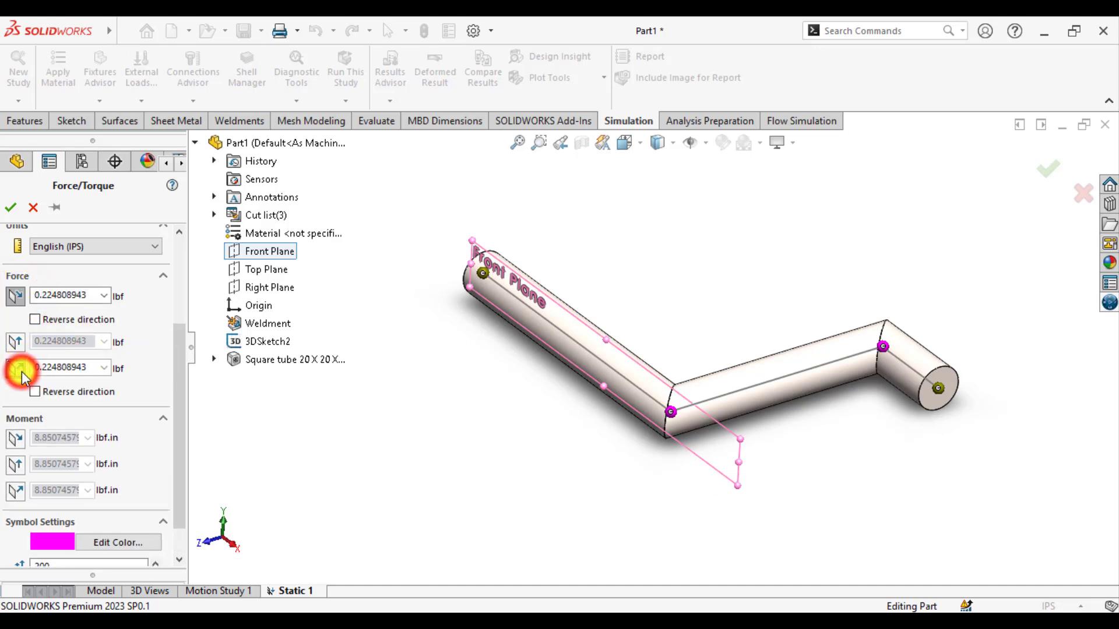
Pick the free-end joint of the shortest beam as the point where the force acts.
{"action": "middle_click_drag", "start_coordinate": [513, 413], "coordinate": [457, 366]}
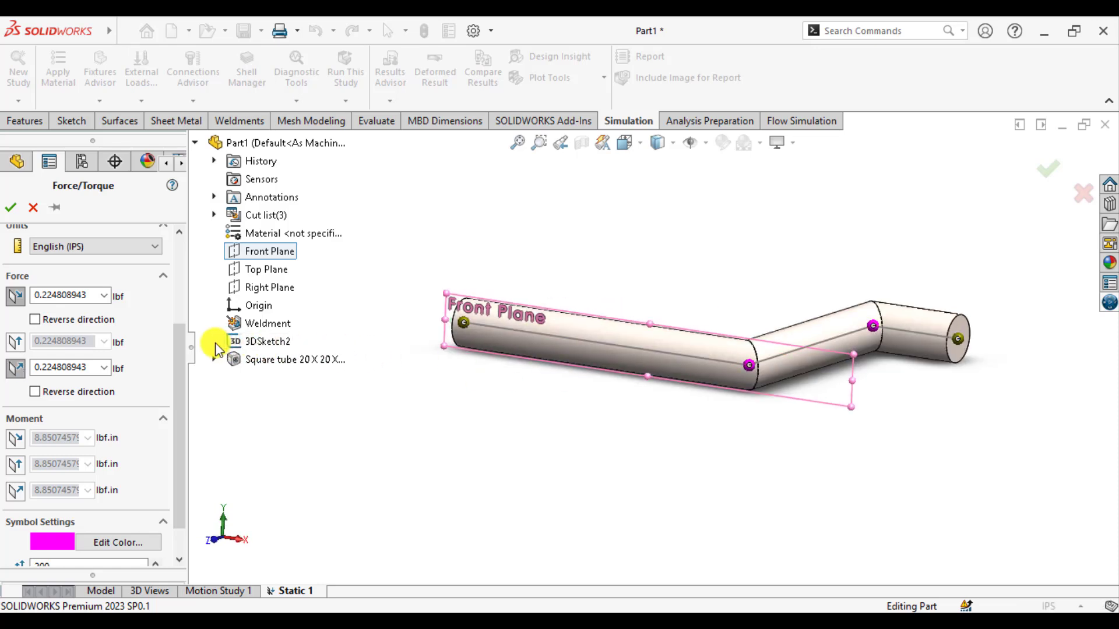
{"action": "left_click", "coordinate": [182, 361]}
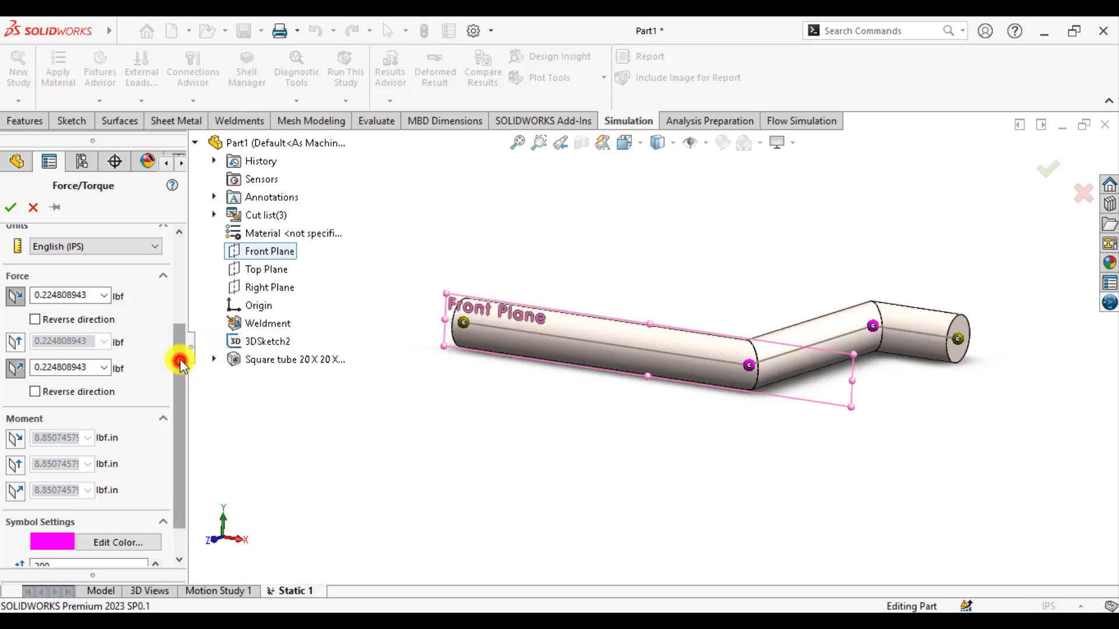
{"action": "left_click_drag", "start_coordinate": [181, 362], "coordinate": [182, 278]}
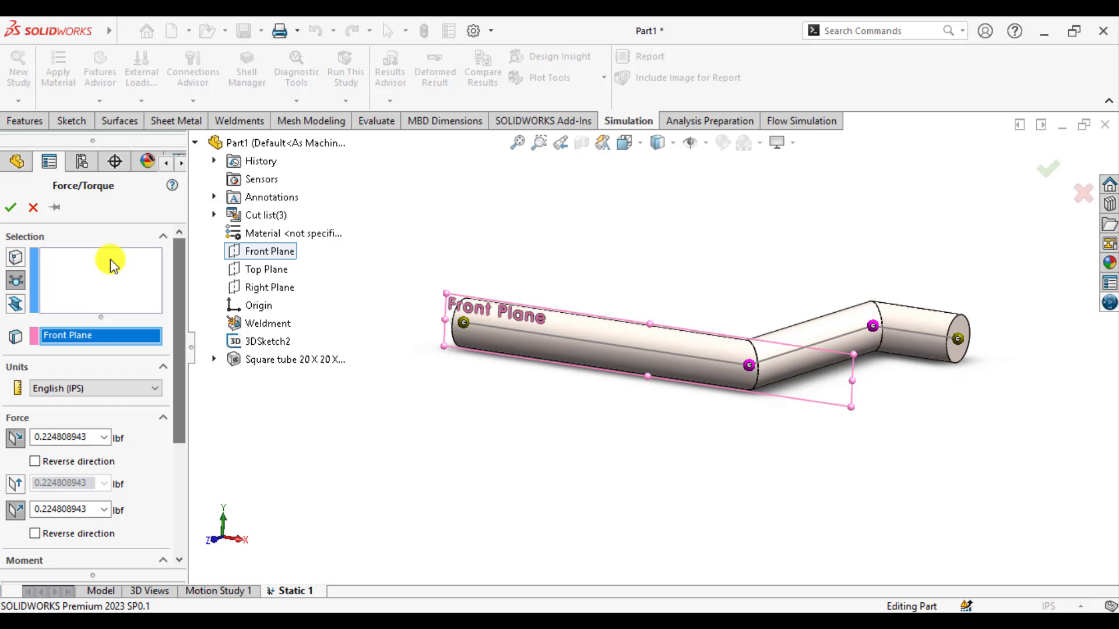
{"action": "left_click", "coordinate": [73, 272]}
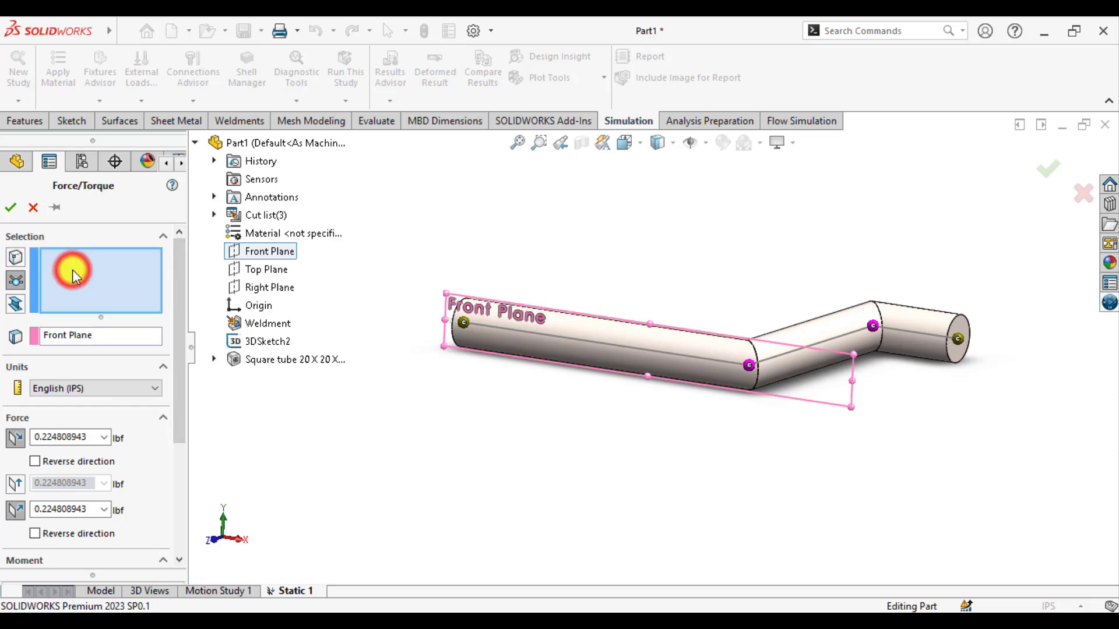
{"action": "left_click", "coordinate": [958, 343]}
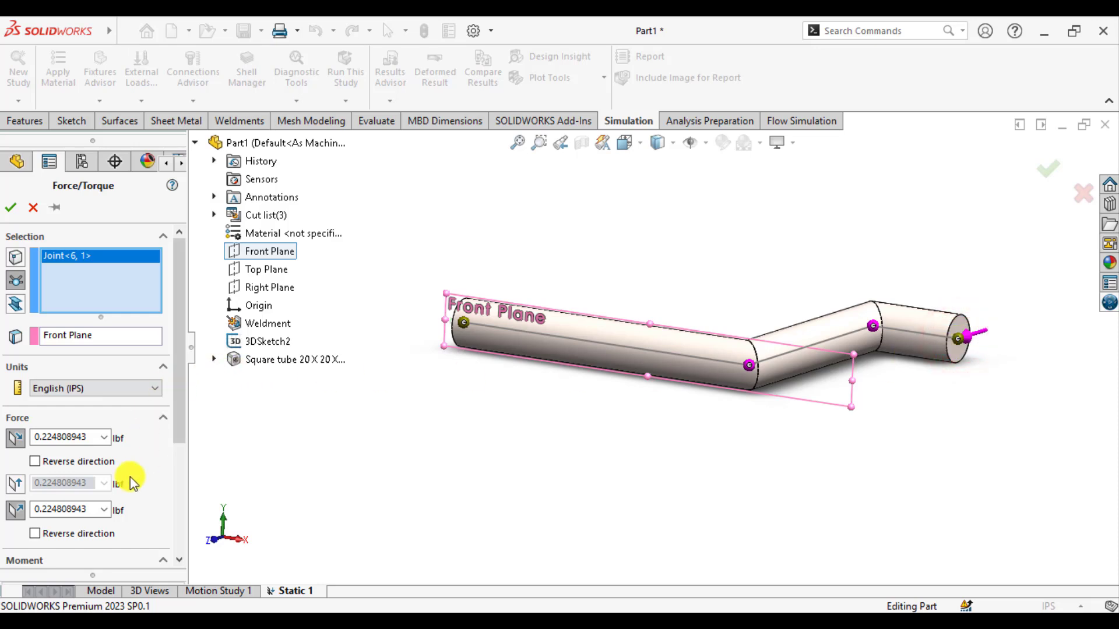
Apply a downward 300 lbf force using only the reversed component along plane direction 2.
{"action": "left_click", "coordinate": [16, 511]}
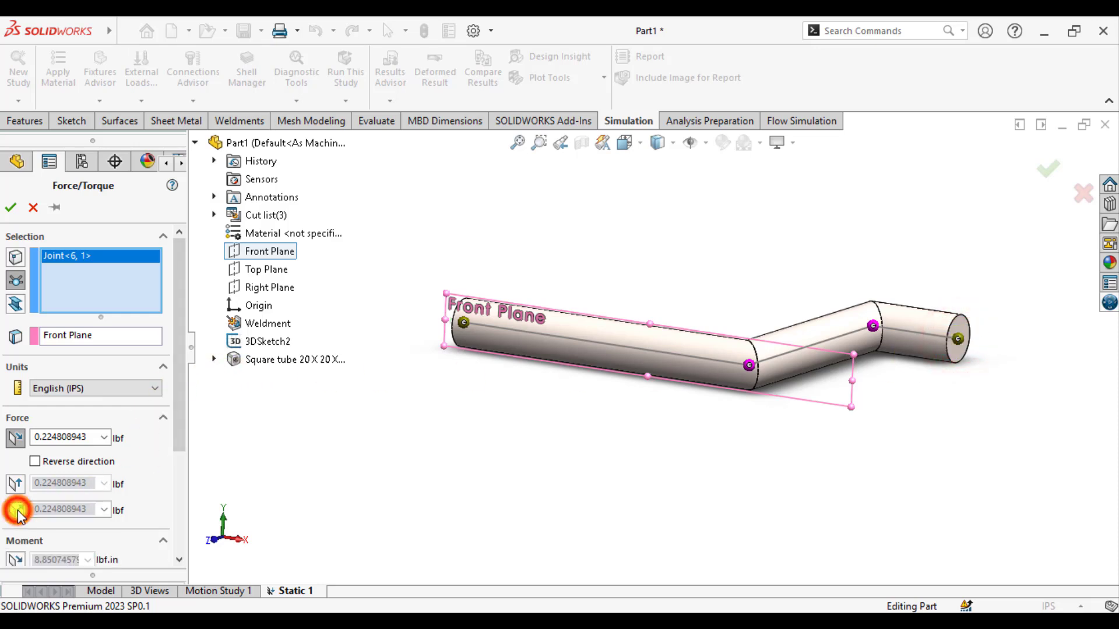
{"action": "left_click", "coordinate": [14, 440]}
{"action": "left_click", "coordinate": [14, 439]}
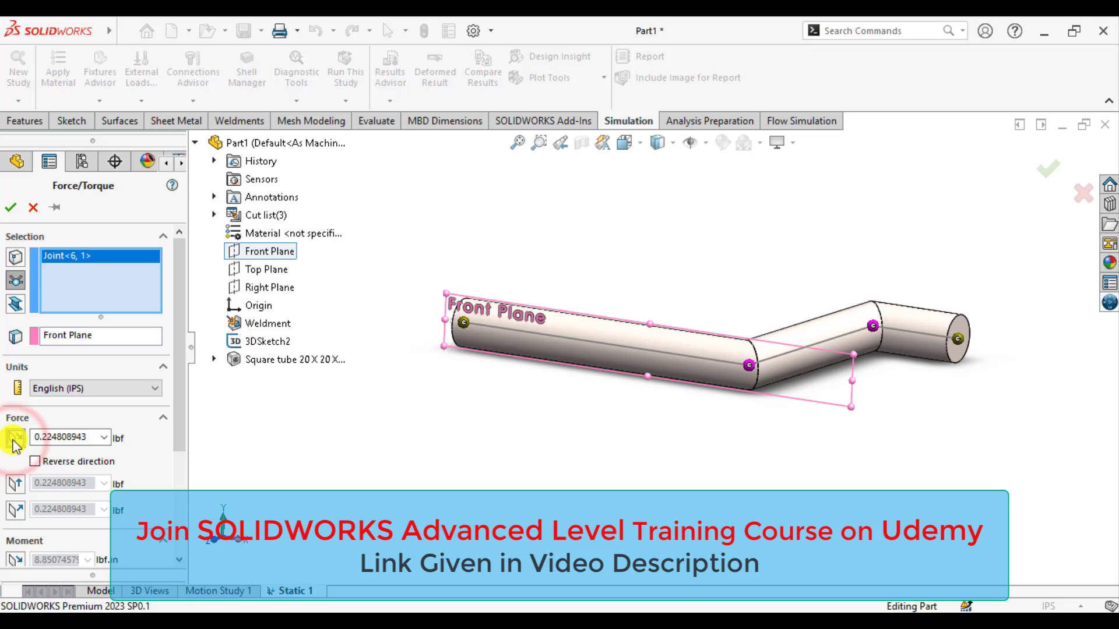
{"action": "left_click", "coordinate": [15, 441]}
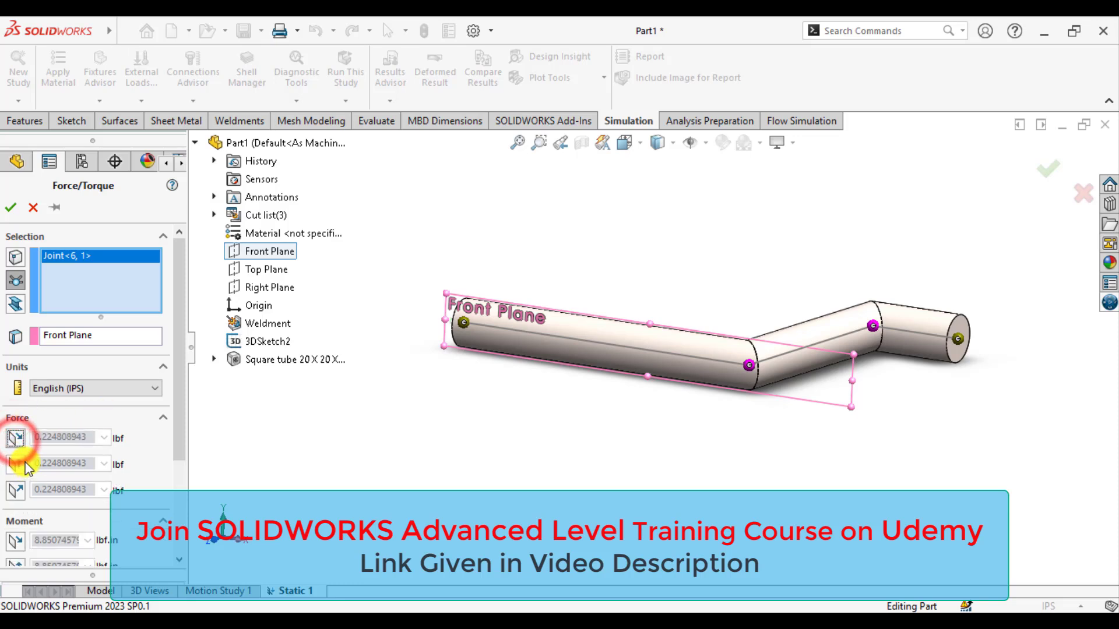
{"action": "left_click", "coordinate": [15, 464]}
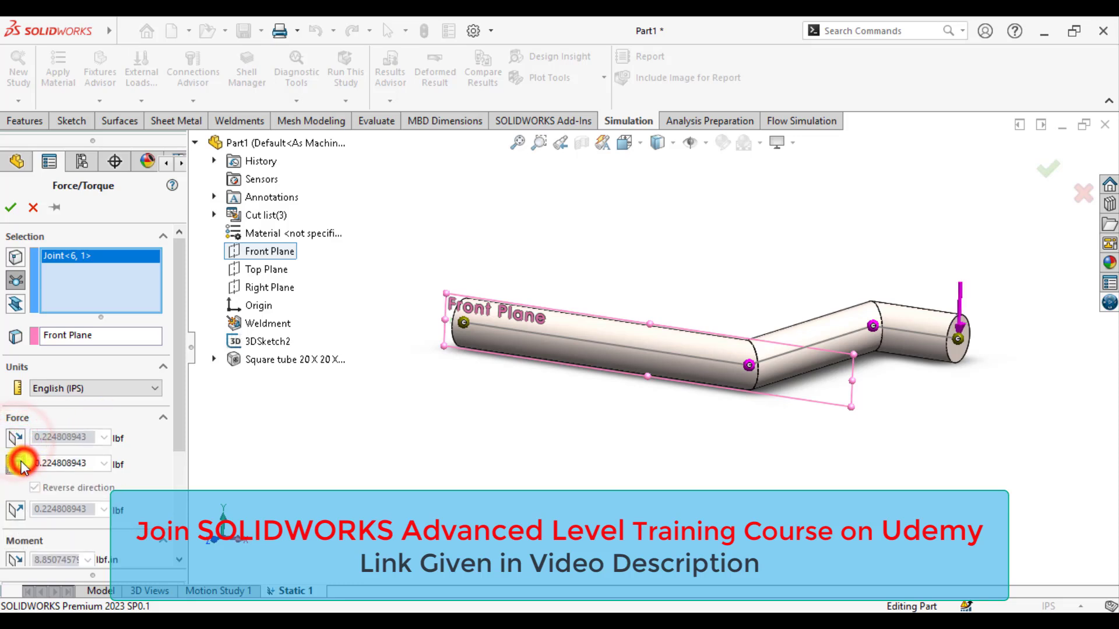
{"action": "double_click", "coordinate": [84, 461]}
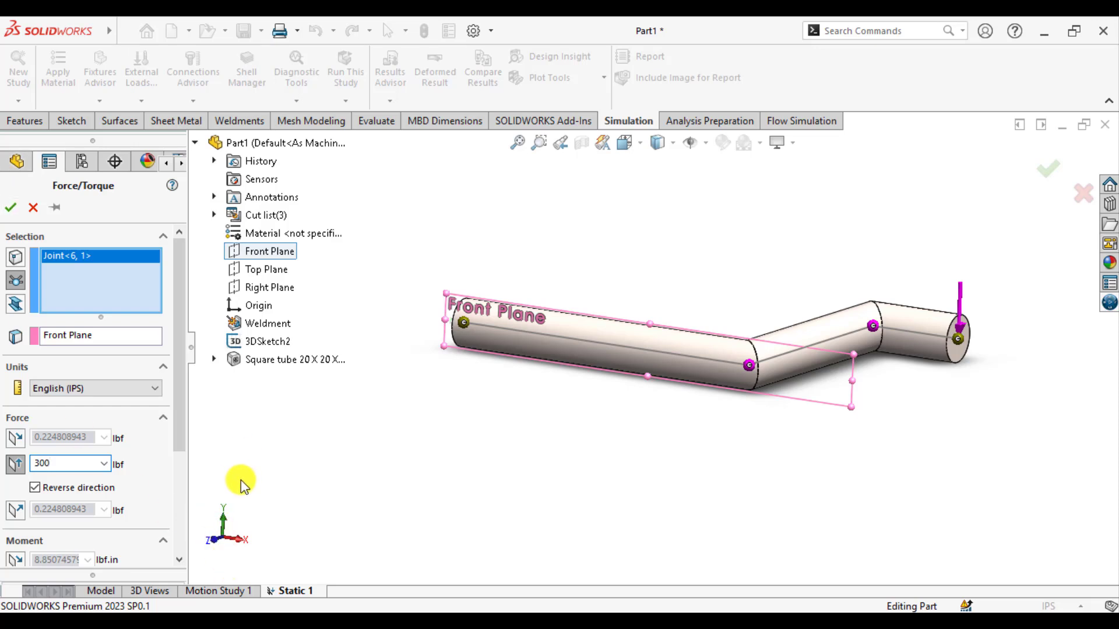
{"action": "left_click", "coordinate": [13, 208]}
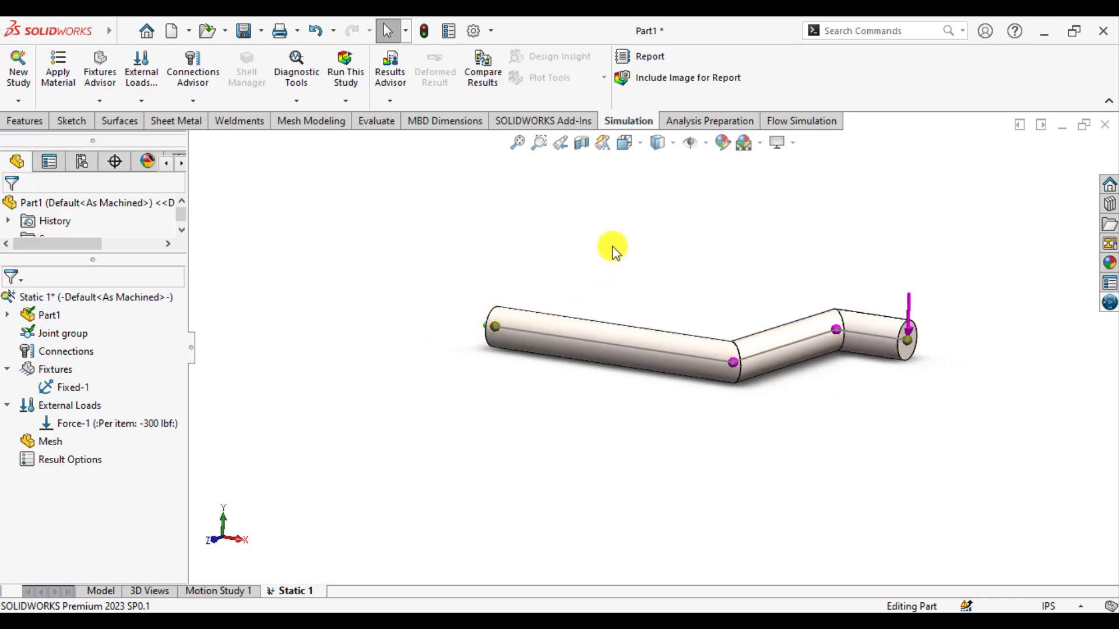
Run the static study and examine the upper bound axial and bending stress plot along the beams.
{"action": "left_click", "coordinate": [348, 65]}
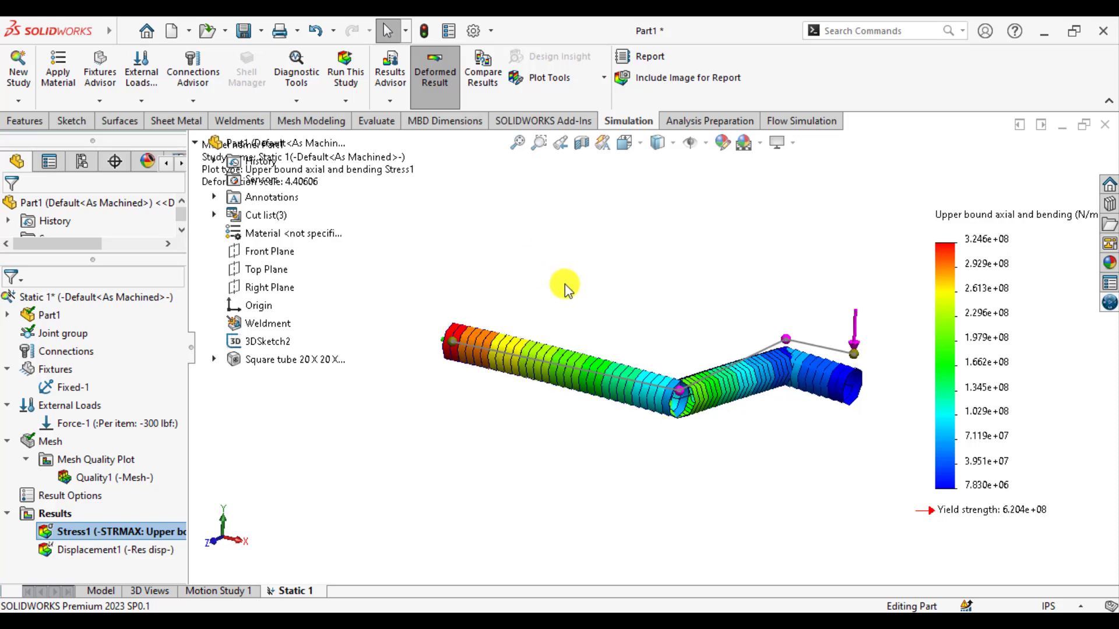
{"action": "scroll", "coordinate": [757, 356], "scroll_direction": "down", "scroll_amount": 3}
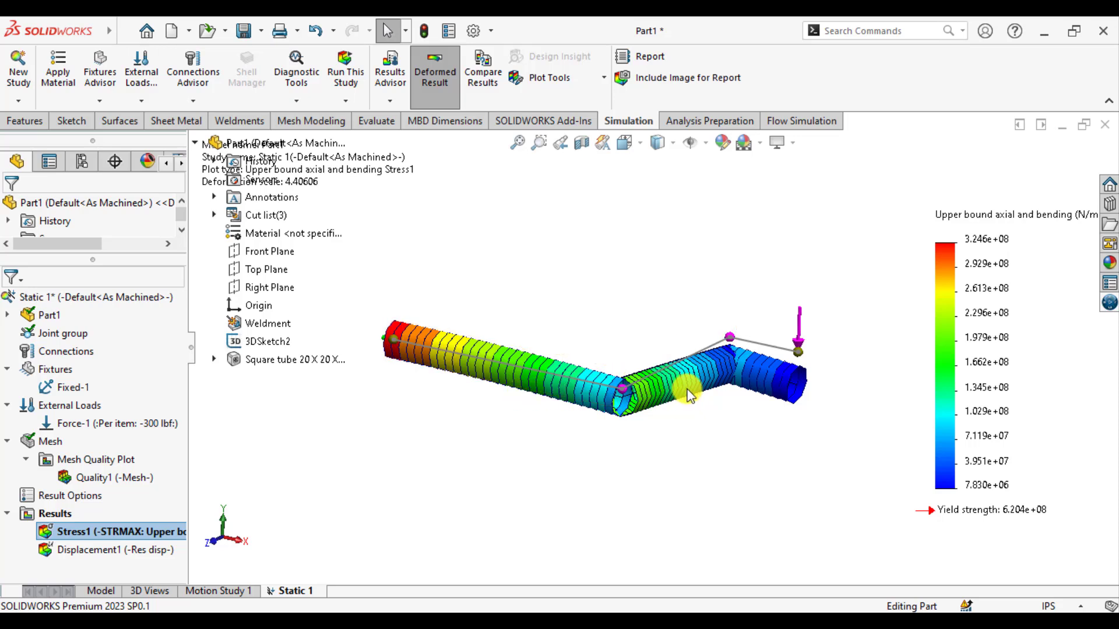
{"action": "left_click", "coordinate": [478, 382]}
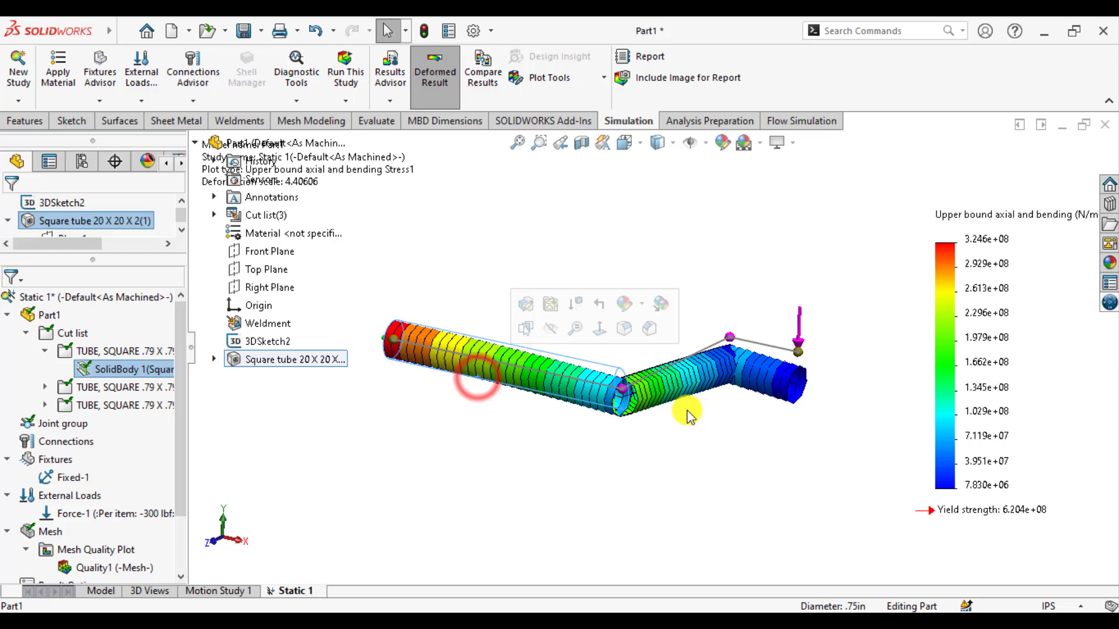
{"action": "left_click", "coordinate": [611, 499]}
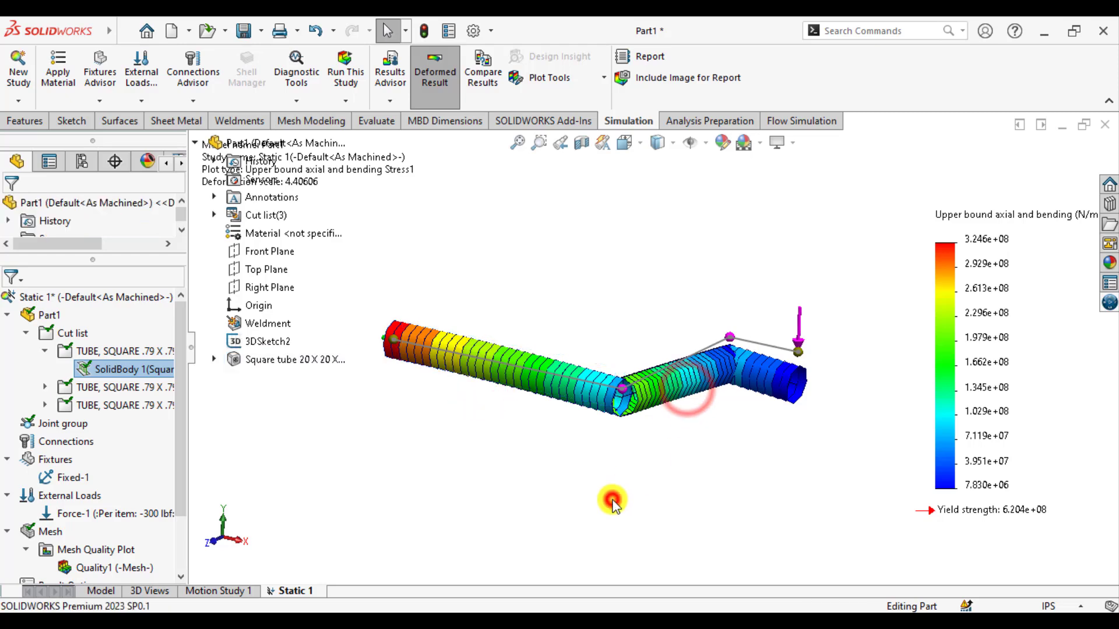
{"action": "scroll", "coordinate": [55, 525], "scroll_direction": "down", "scroll_amount": 2}
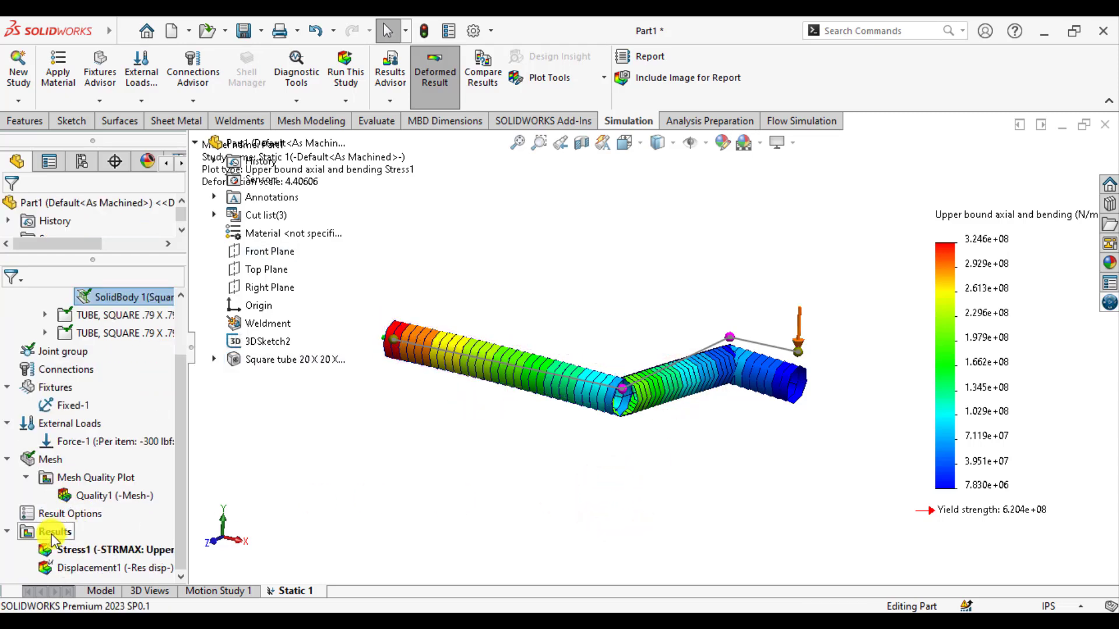
{"action": "right_click", "coordinate": [52, 533]}
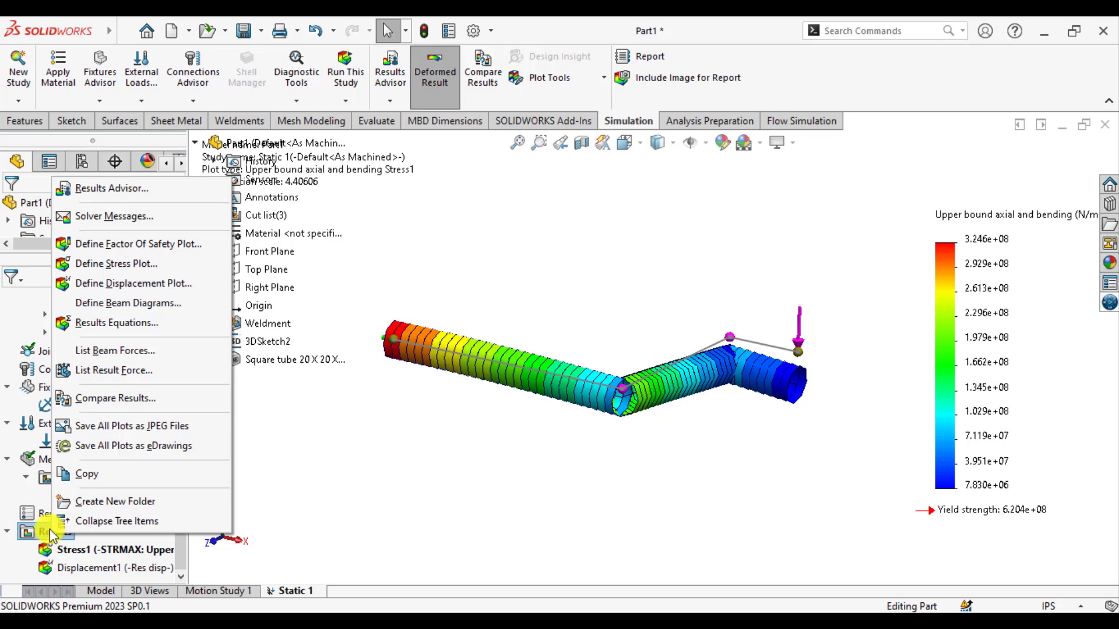
{"action": "left_click", "coordinate": [132, 373]}
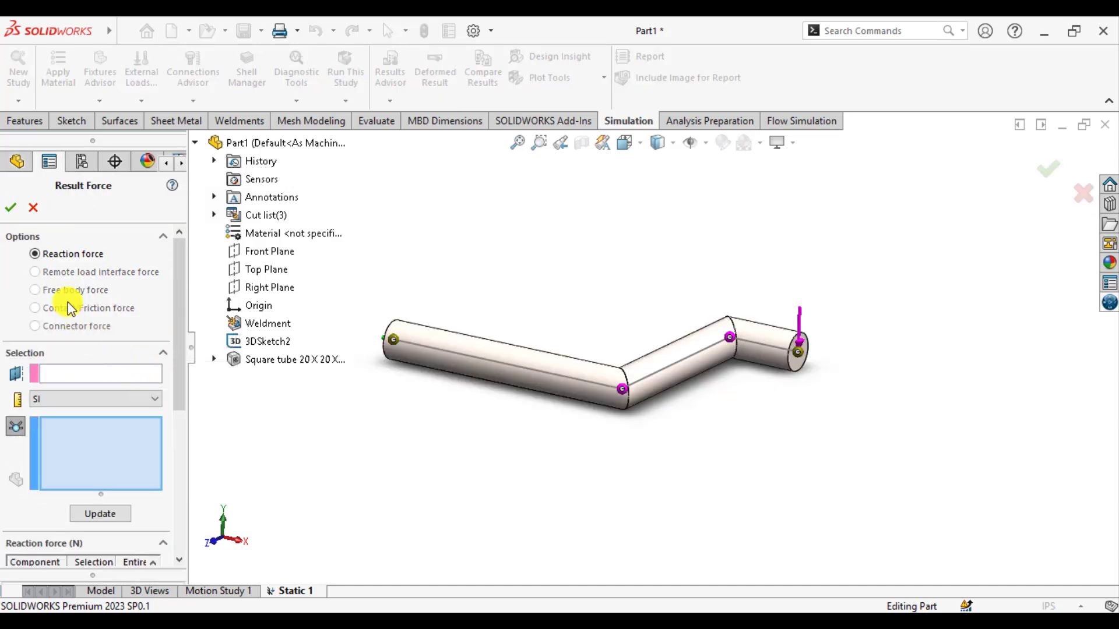
{"action": "left_click", "coordinate": [33, 207]}
List the static study's beam forces with English (IPS) units and move the resulting list clear of the model.
{"action": "right_click", "coordinate": [54, 533]}
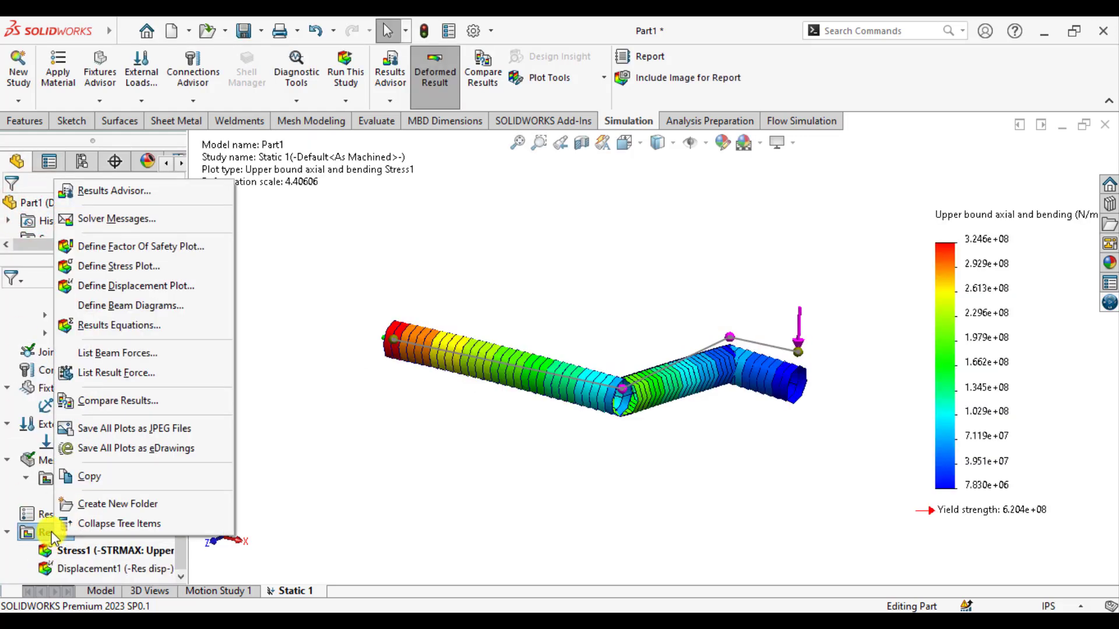
{"action": "left_click", "coordinate": [124, 352]}
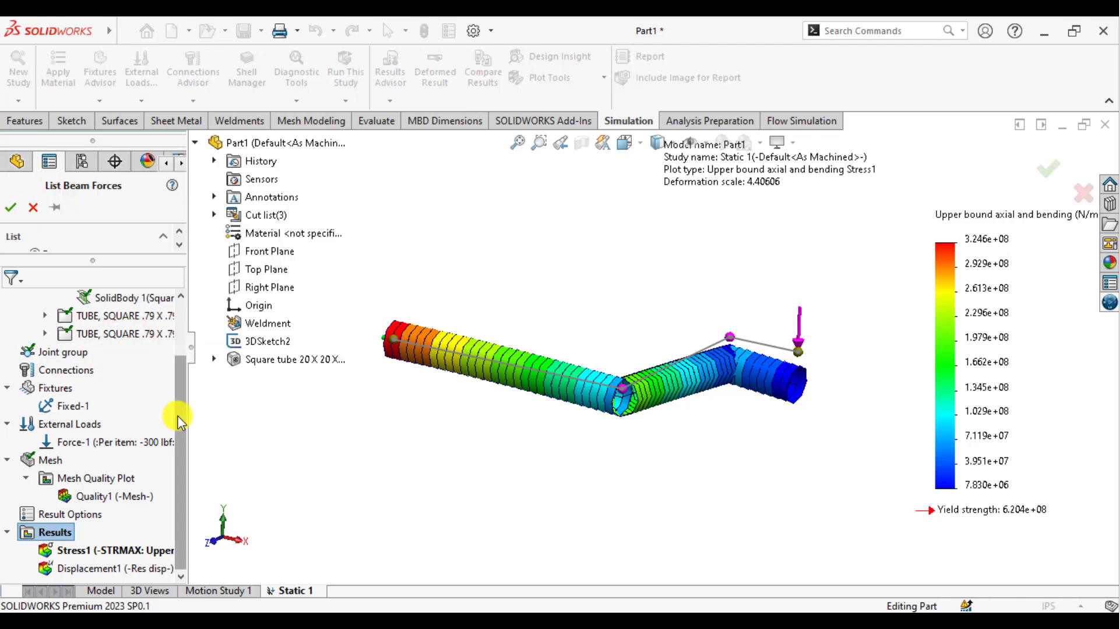
{"action": "left_click_drag", "start_coordinate": [177, 414], "coordinate": [180, 355]}
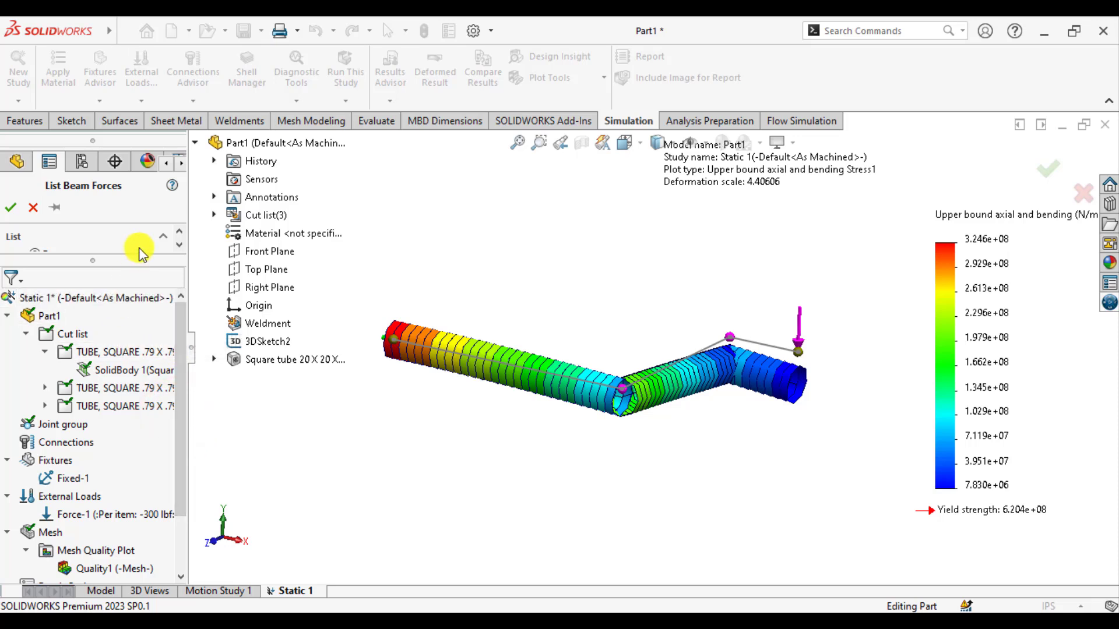
{"action": "left_click_drag", "start_coordinate": [138, 265], "coordinate": [100, 299]}
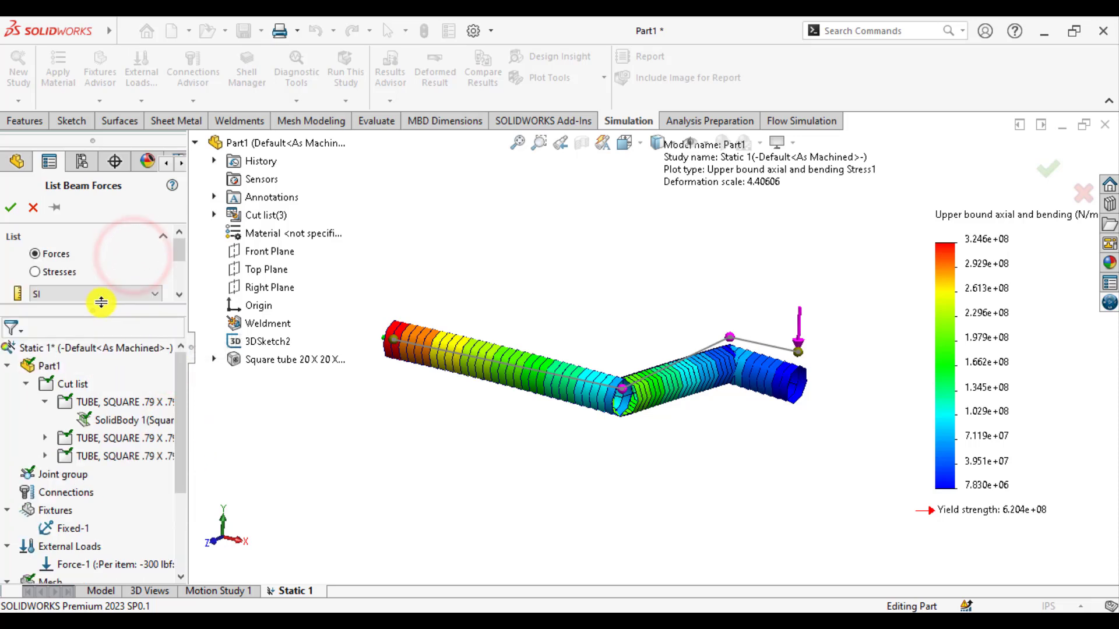
{"action": "left_click", "coordinate": [35, 254]}
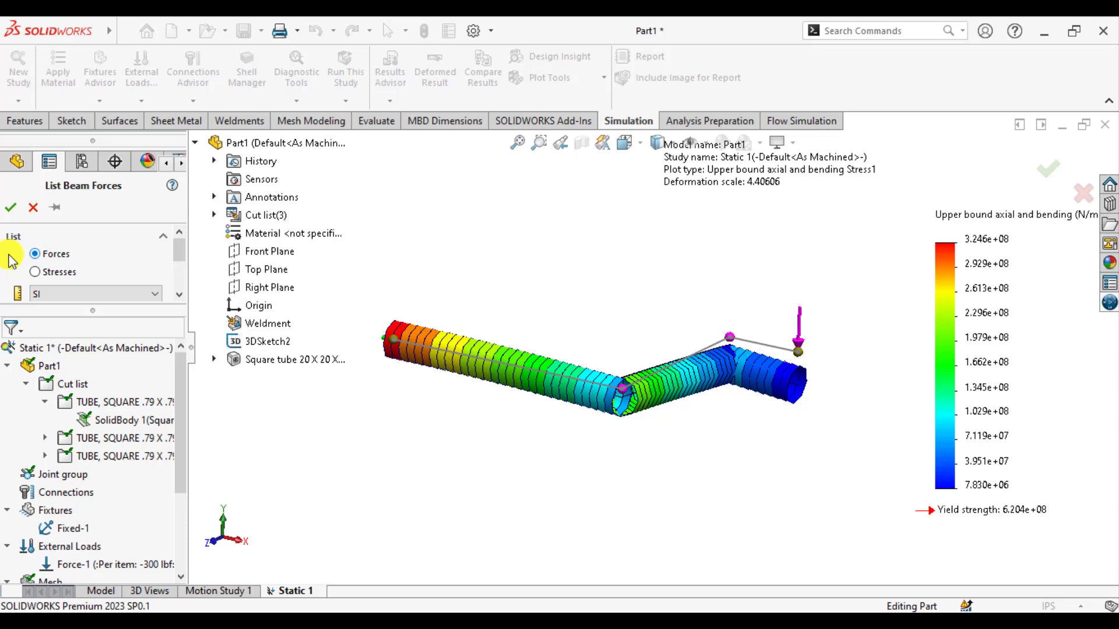
{"action": "left_click", "coordinate": [154, 294]}
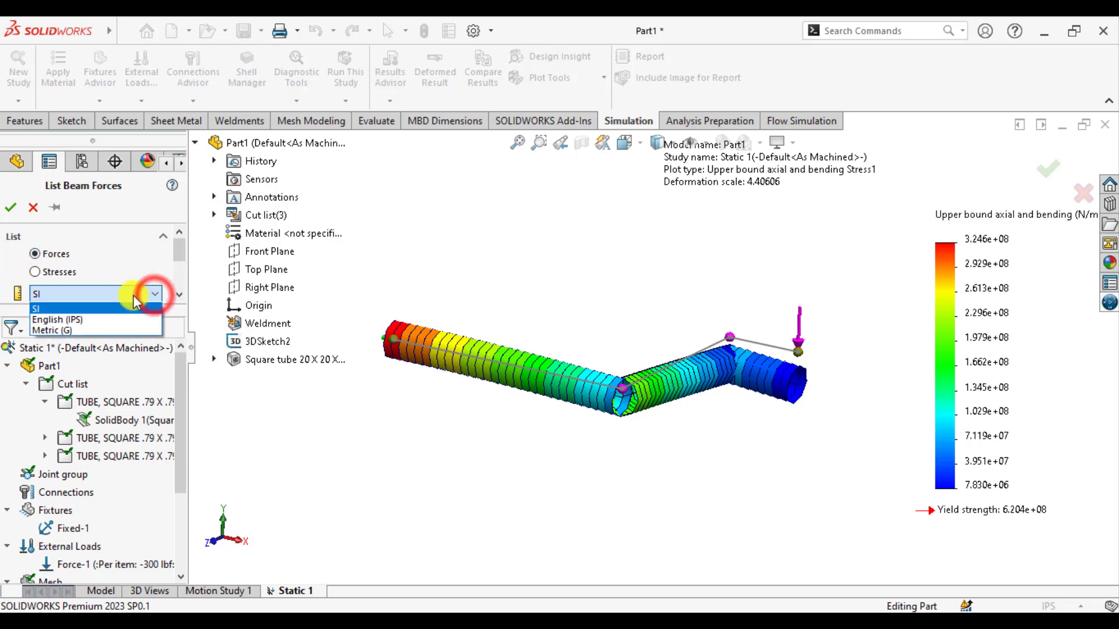
{"action": "left_click", "coordinate": [65, 320]}
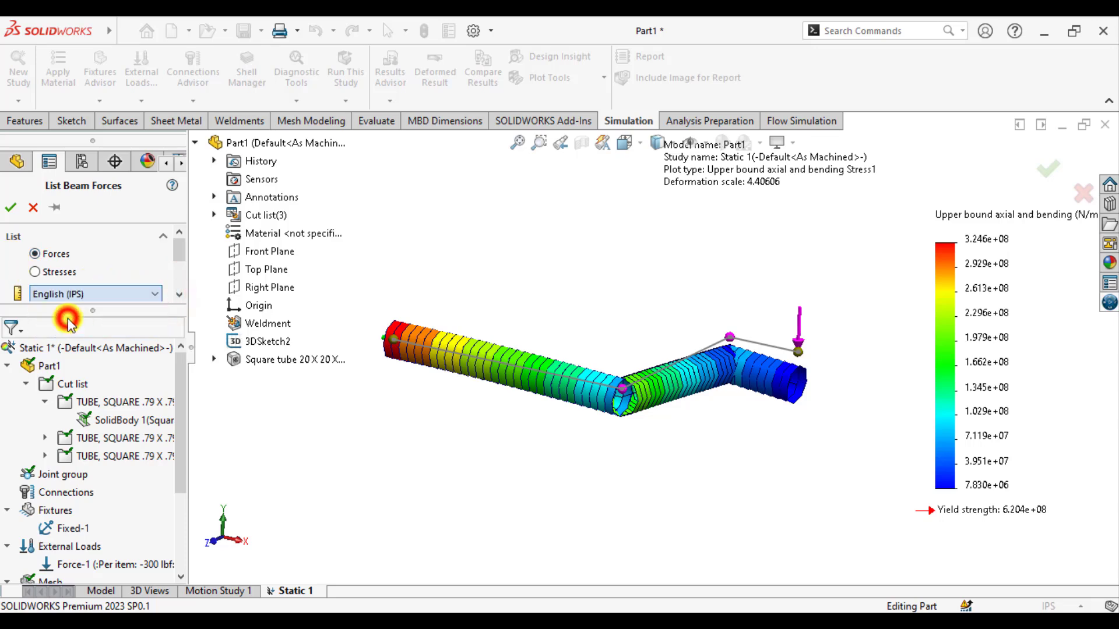
{"action": "left_click", "coordinate": [13, 207]}
{"action": "left_click_drag", "start_coordinate": [383, 304], "coordinate": [240, 112]}
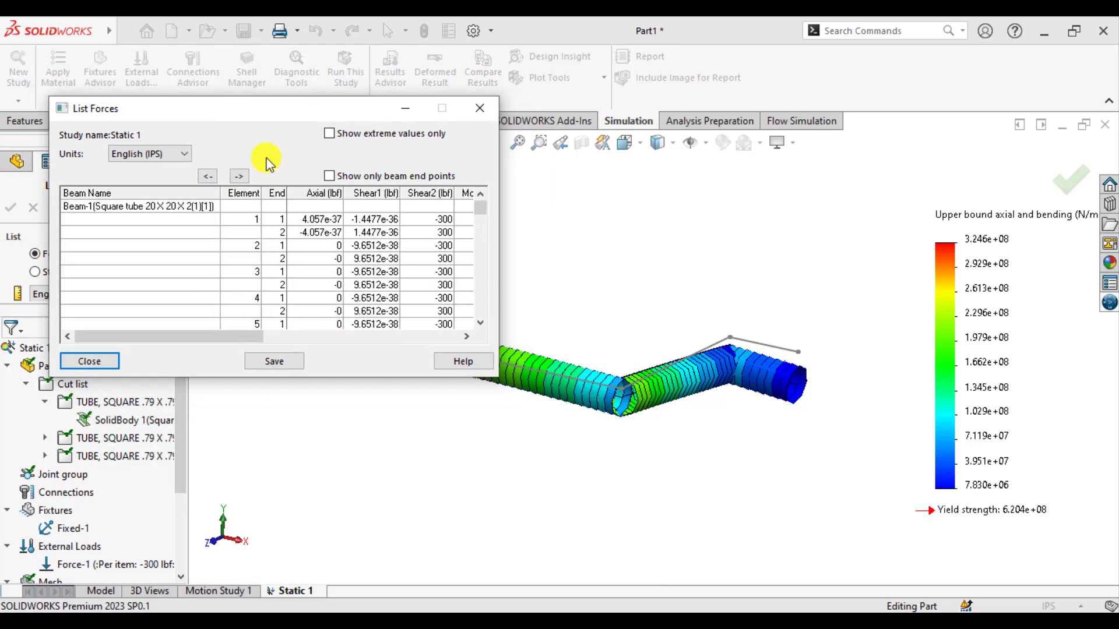
Restrict the force list to beam end points and examine the shear, moment and torque of each beam.
{"action": "left_click", "coordinate": [330, 176]}
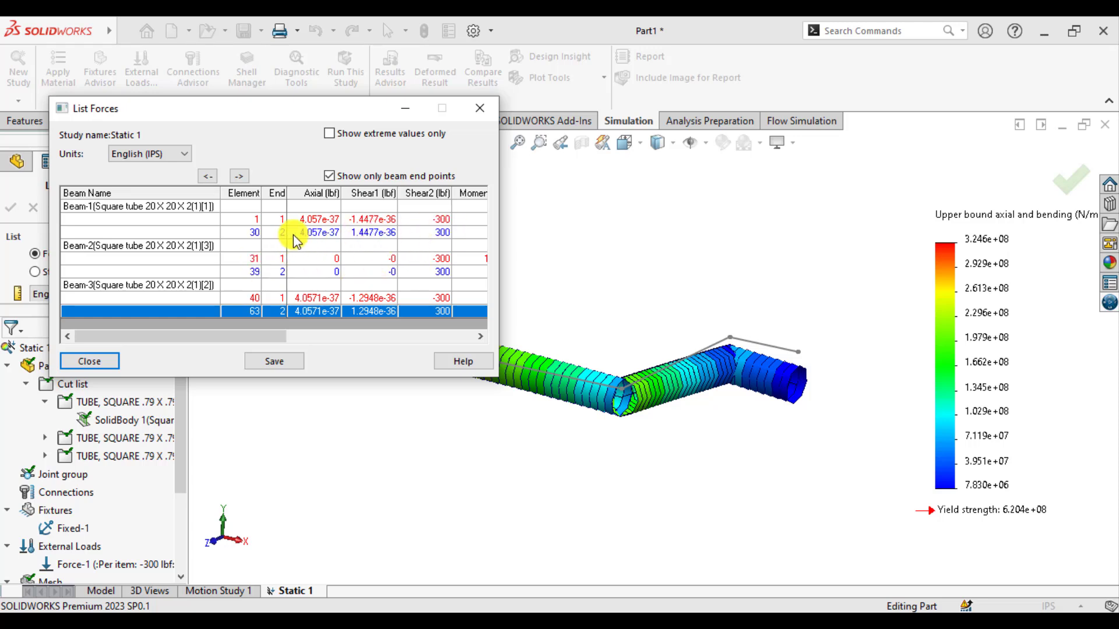
{"action": "left_click_drag", "start_coordinate": [146, 336], "coordinate": [304, 340]}
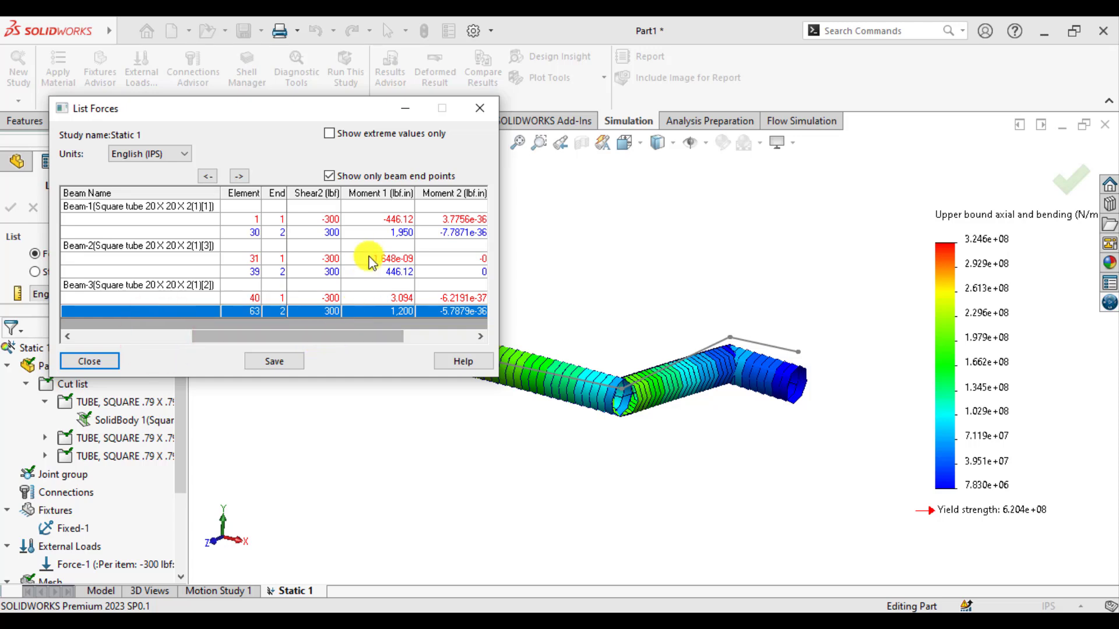
{"action": "left_click", "coordinate": [382, 219]}
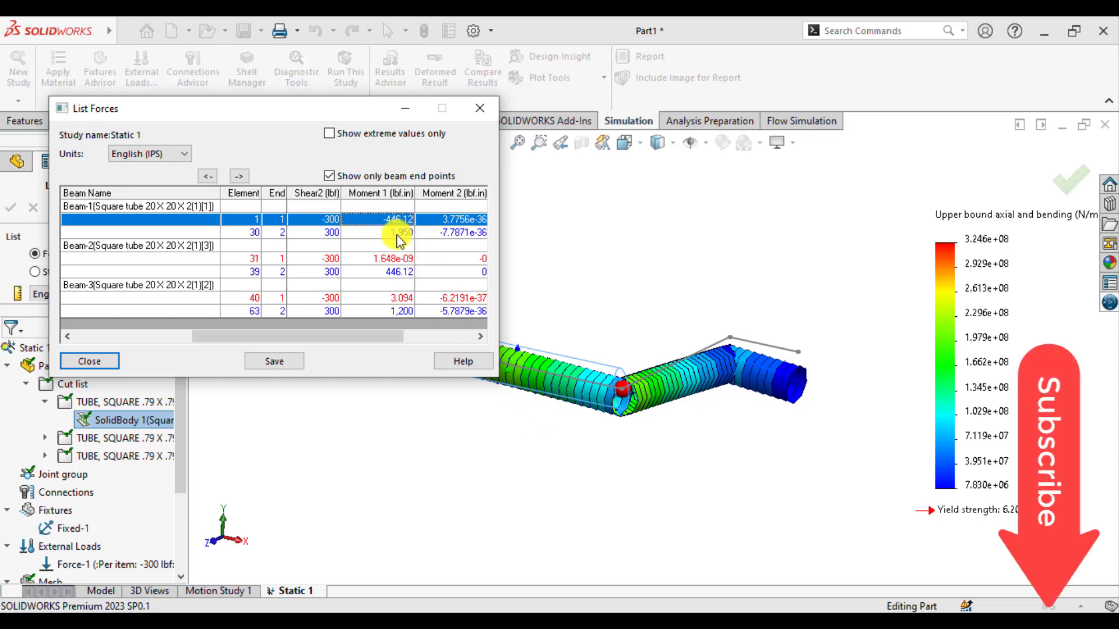
{"action": "left_click_drag", "start_coordinate": [363, 338], "coordinate": [467, 341]}
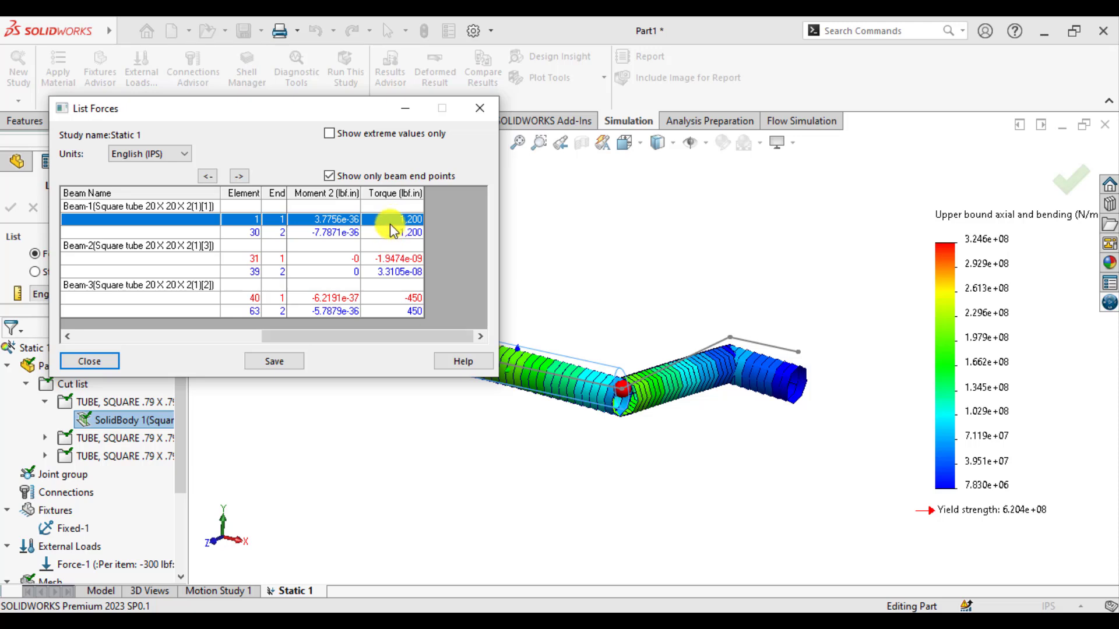
{"action": "left_click", "coordinate": [185, 285]}
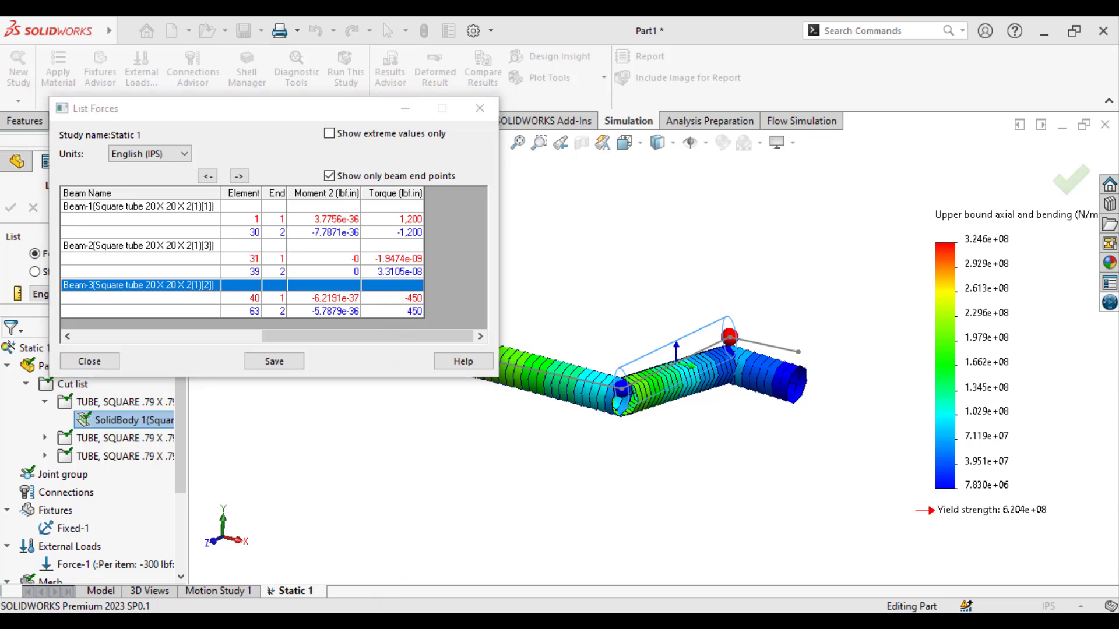
Switch to the Shigley PDF and examine the solution's forces, moments and torques at ends A, B and C.
{"action": "key", "text": "alt+Tab"}
{"action": "scroll", "coordinate": [550, 412], "scroll_direction": "down", "scroll_amount": 2}
{"action": "scroll", "coordinate": [549, 416], "scroll_direction": "up", "scroll_amount": 2}
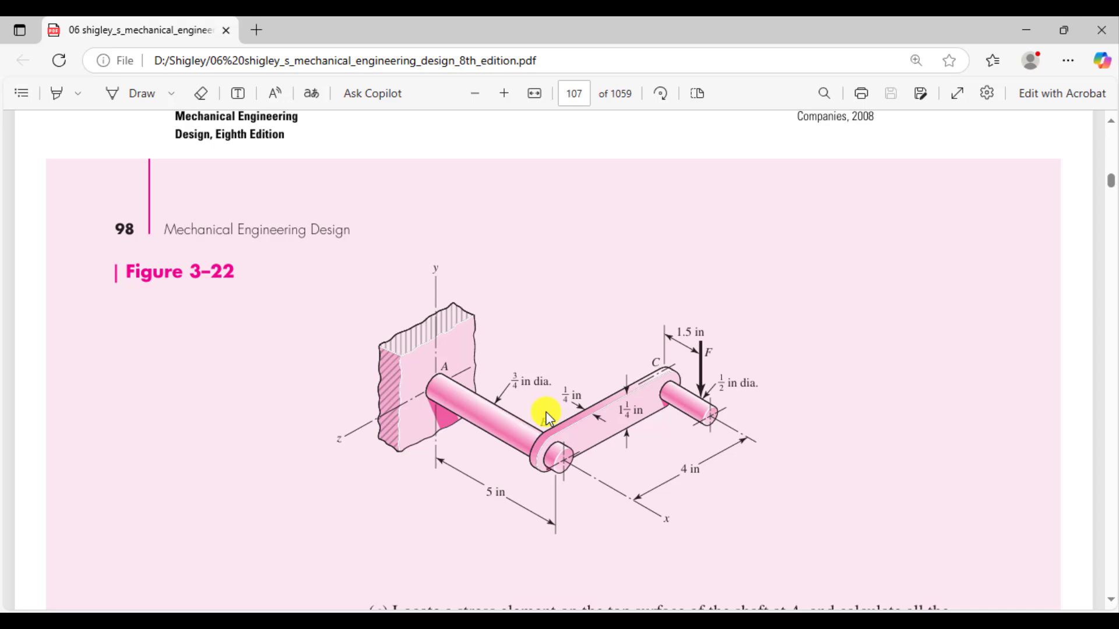
{"action": "scroll", "coordinate": [548, 416], "scroll_direction": "down", "scroll_amount": 8}
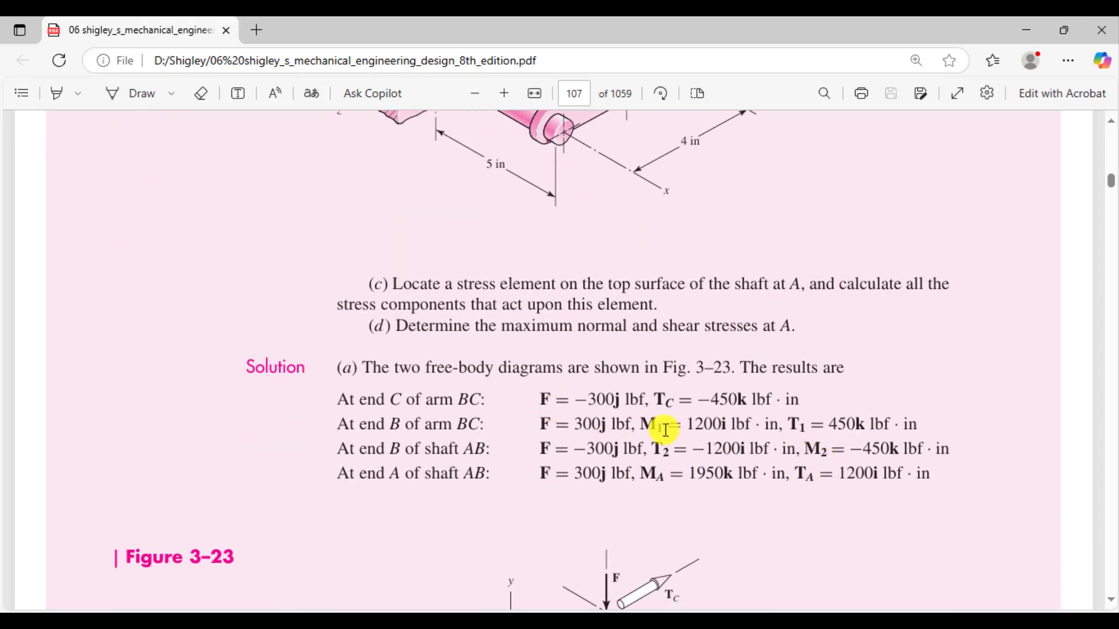
{"action": "double_click", "coordinate": [834, 424]}
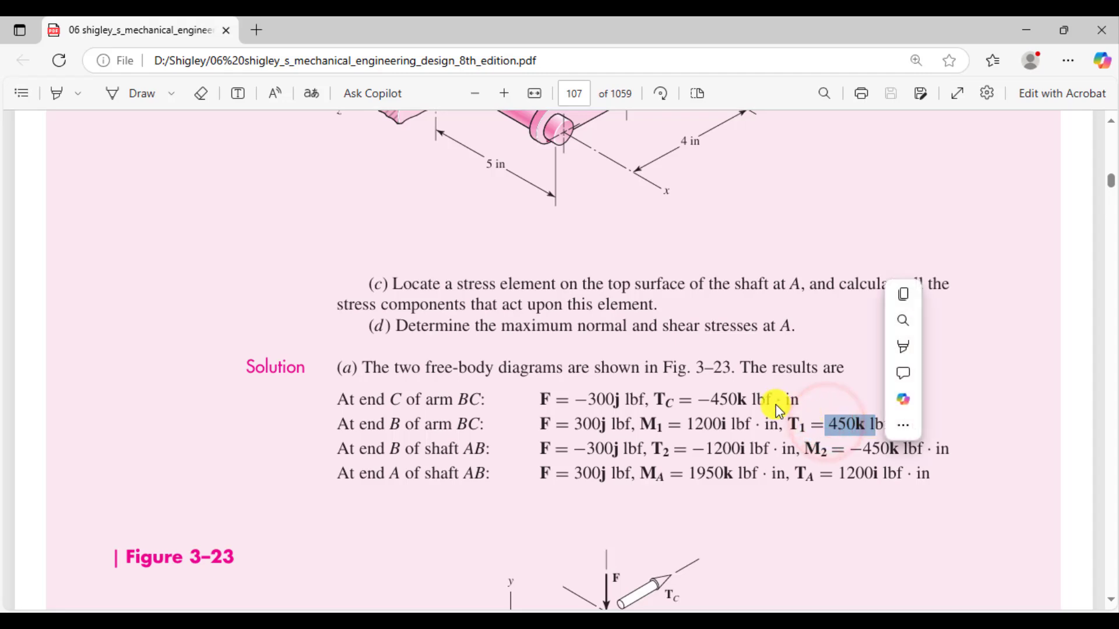
{"action": "left_click", "coordinate": [723, 396]}
{"action": "left_click_drag", "start_coordinate": [729, 397], "coordinate": [746, 396]}
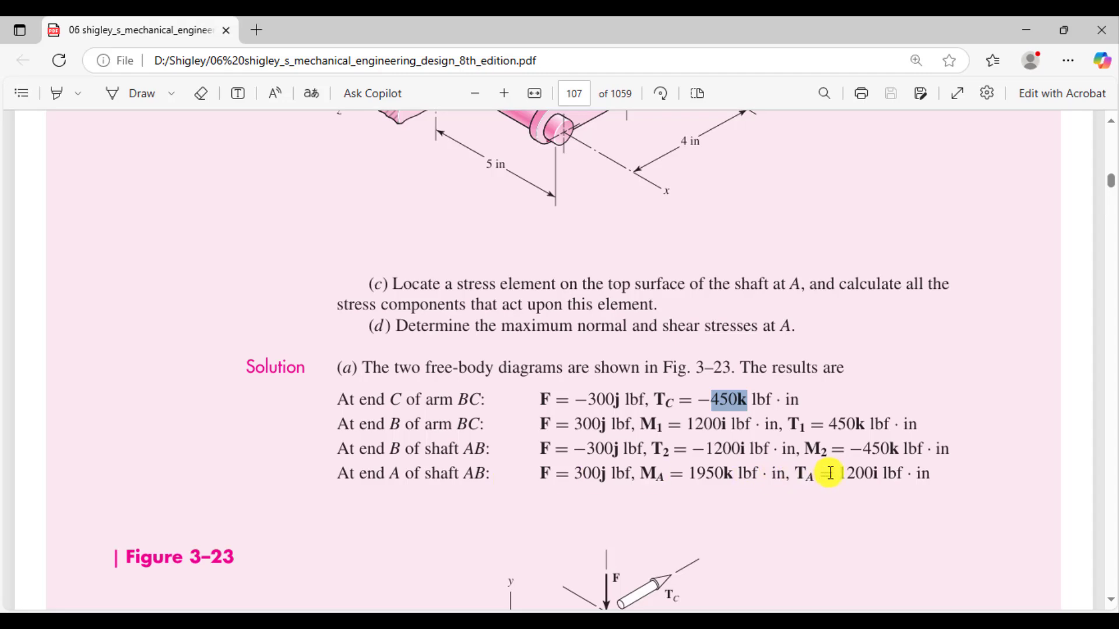
{"action": "left_click_drag", "start_coordinate": [828, 473], "coordinate": [864, 474]}
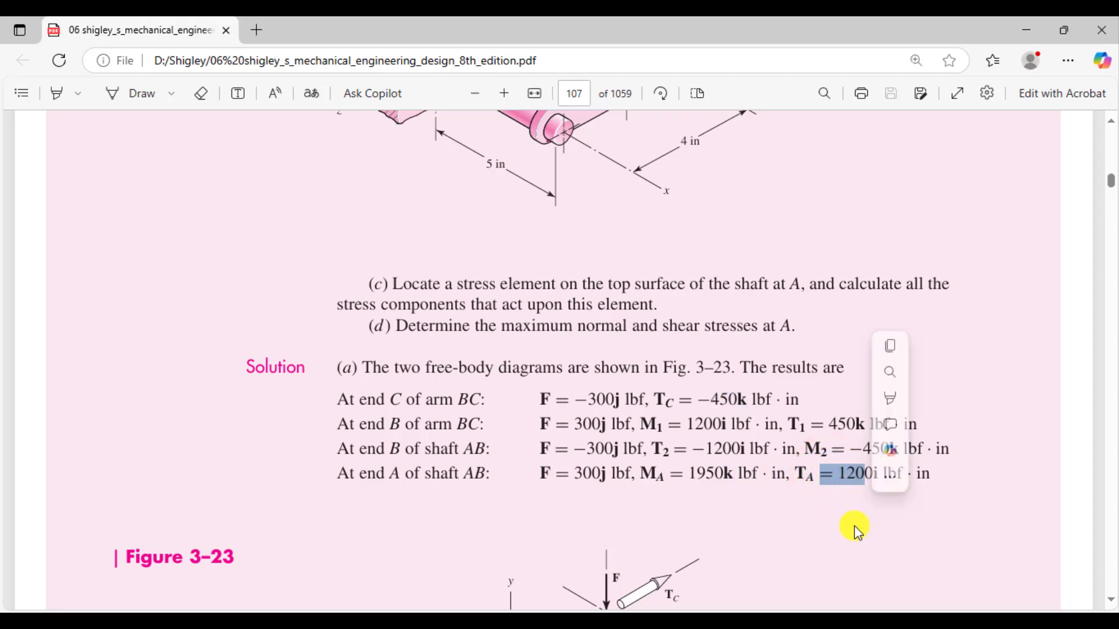
{"action": "left_click", "coordinate": [853, 524]}
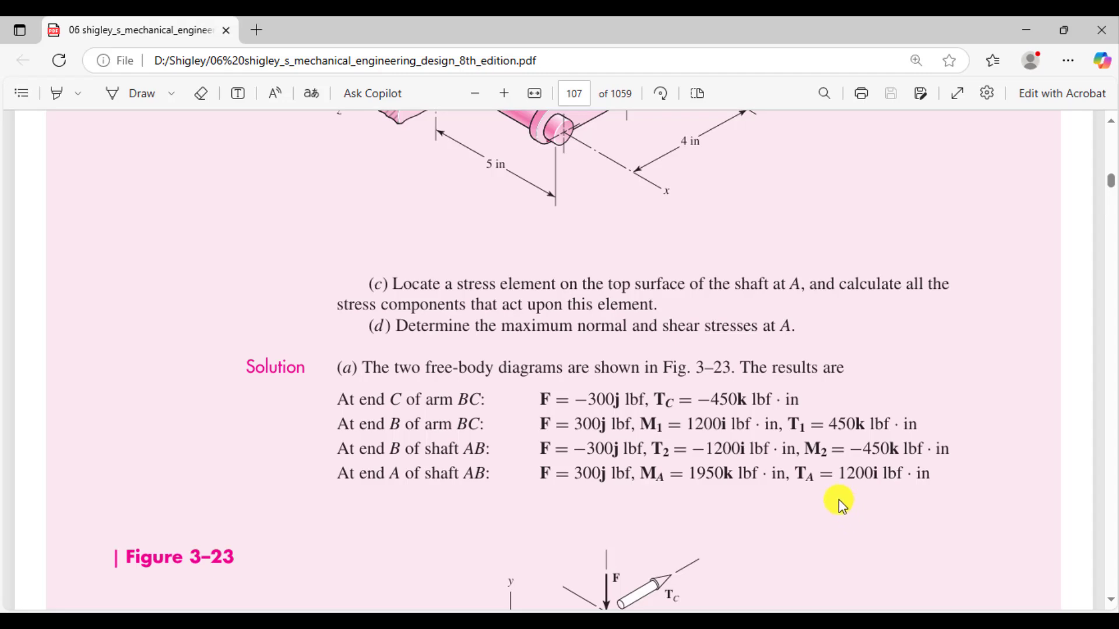
{"action": "left_click_drag", "start_coordinate": [825, 423], "coordinate": [888, 421]}
{"action": "left_click_drag", "start_coordinate": [839, 475], "coordinate": [878, 472]}
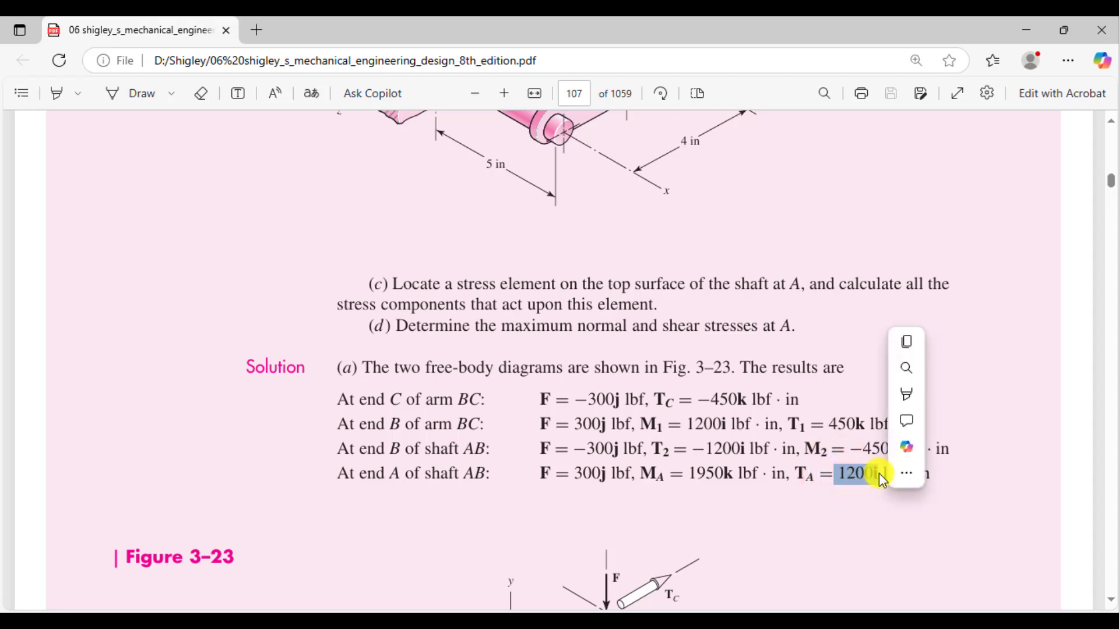
{"action": "left_click", "coordinate": [856, 508]}
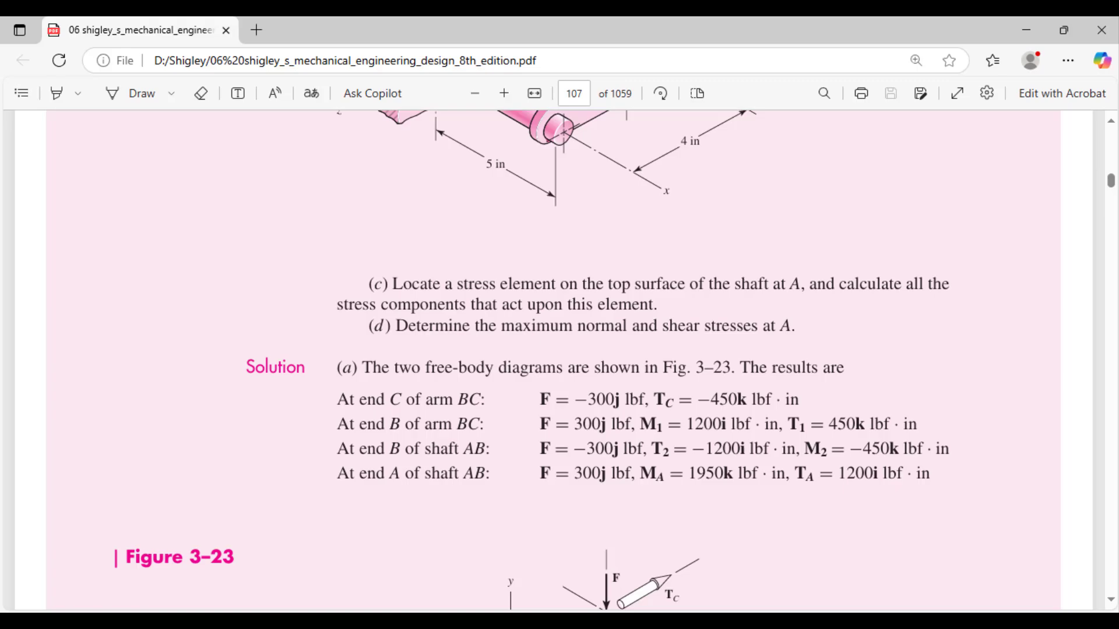
Return to SOLIDWORKS, examine the Shear2 forces at the ends of the beams, and close the force list.
{"action": "key", "text": "alt+Tab"}
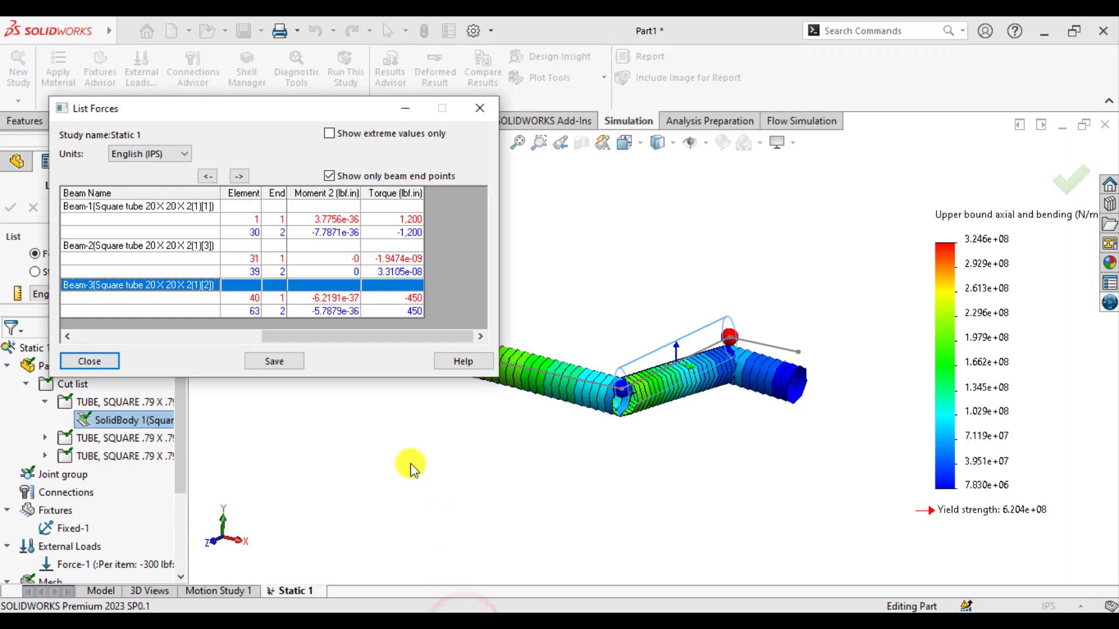
{"action": "left_click_drag", "start_coordinate": [285, 334], "coordinate": [275, 317]}
{"action": "left_click", "coordinate": [325, 219]}
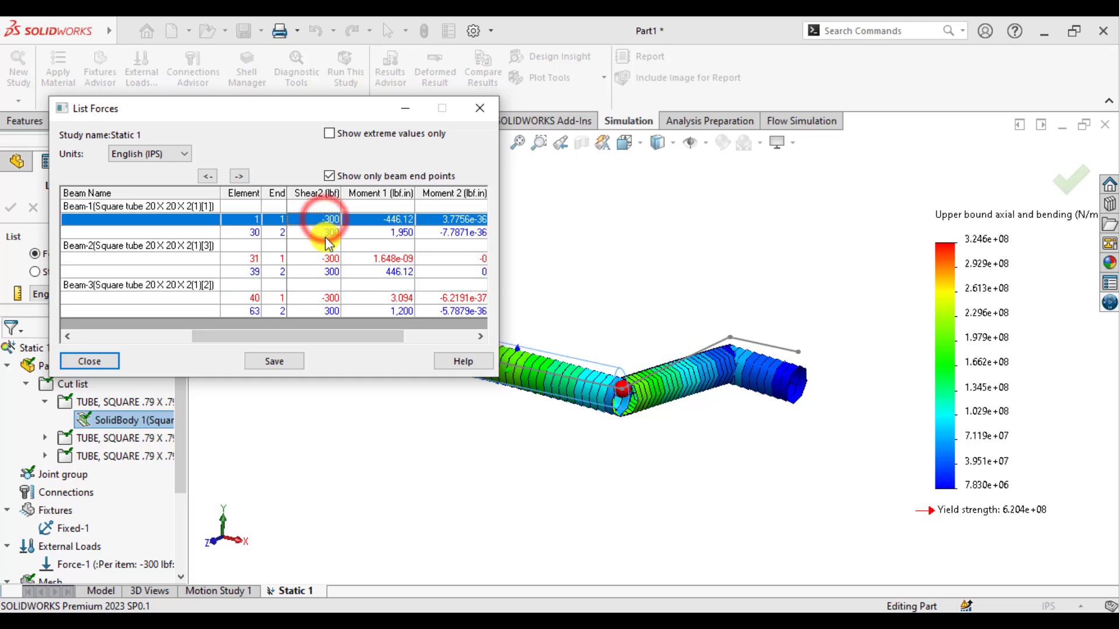
{"action": "left_click", "coordinate": [325, 237]}
{"action": "left_click", "coordinate": [325, 258]}
{"action": "left_click", "coordinate": [325, 272]}
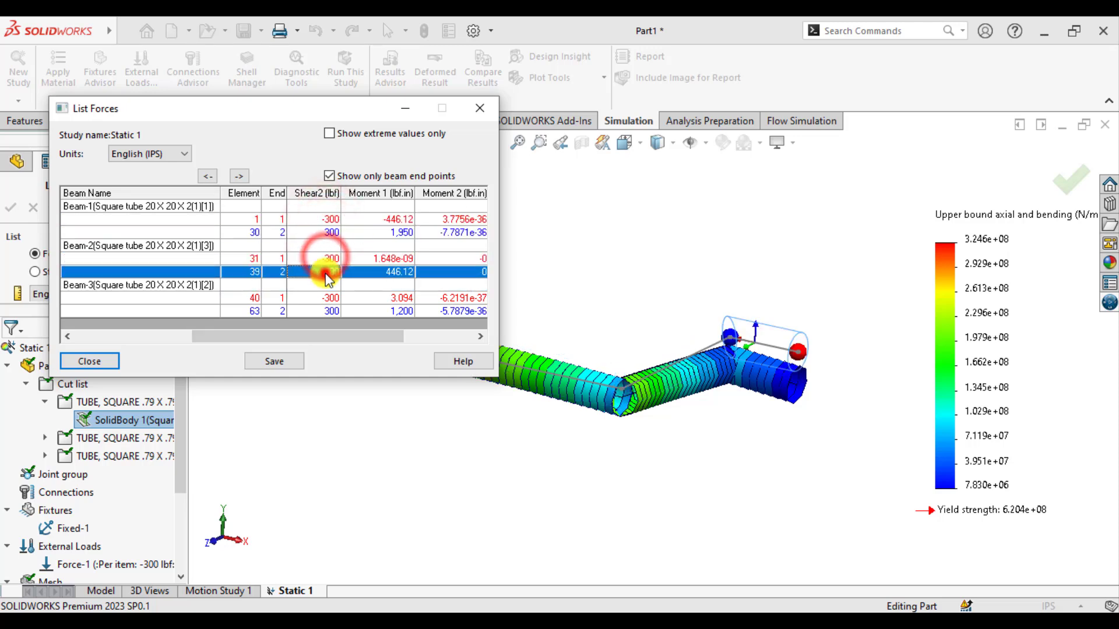
{"action": "left_click", "coordinate": [323, 298]}
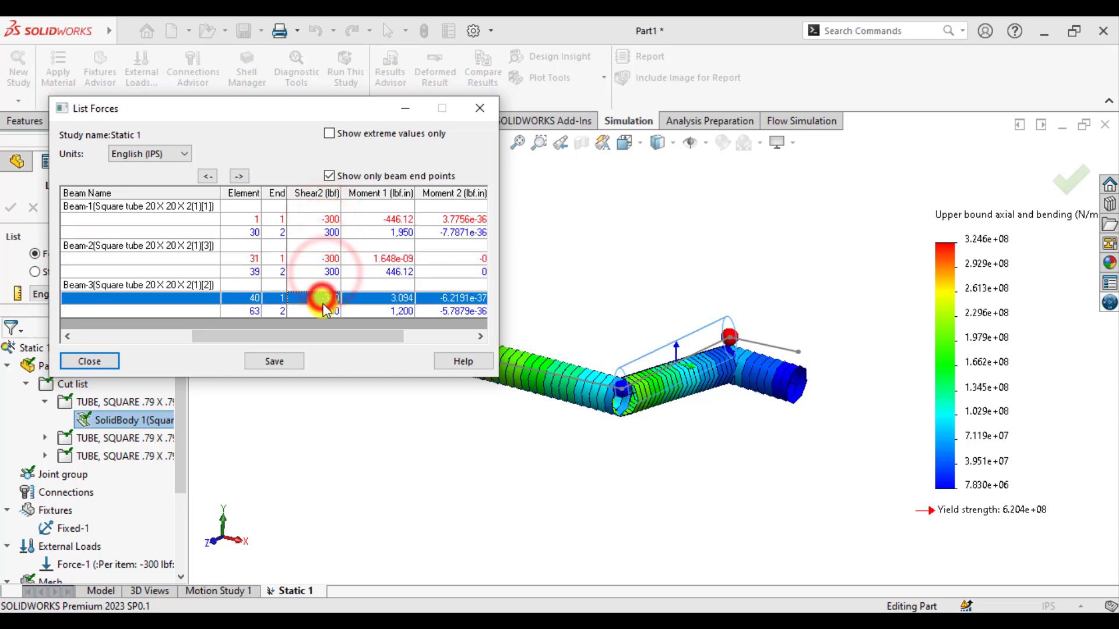
{"action": "left_click", "coordinate": [324, 219]}
{"action": "left_click", "coordinate": [324, 232]}
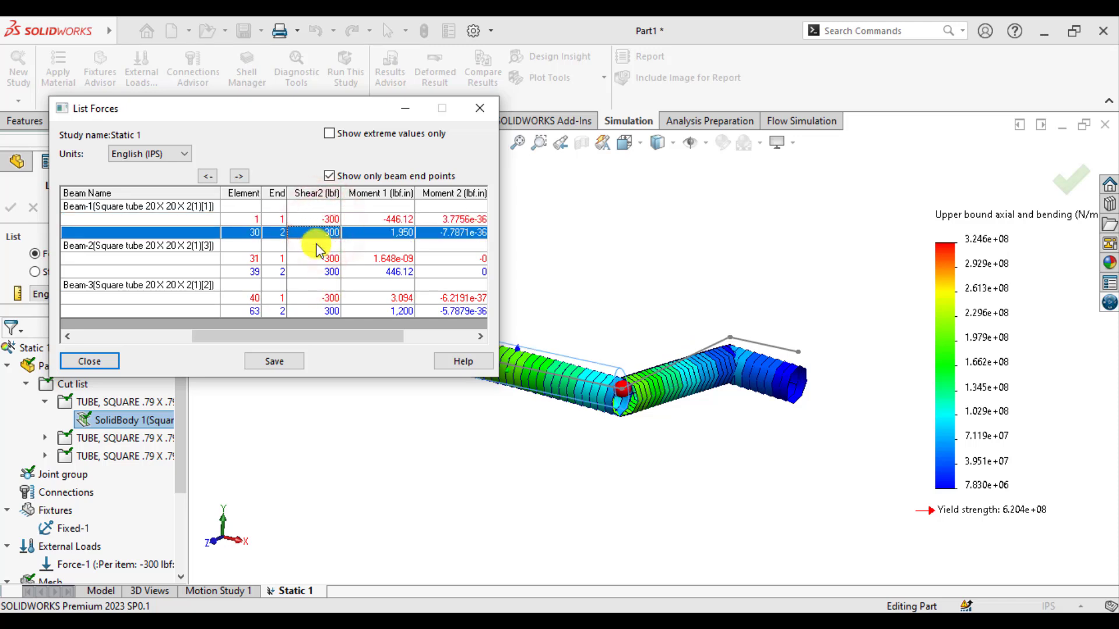
{"action": "left_click", "coordinate": [322, 208]}
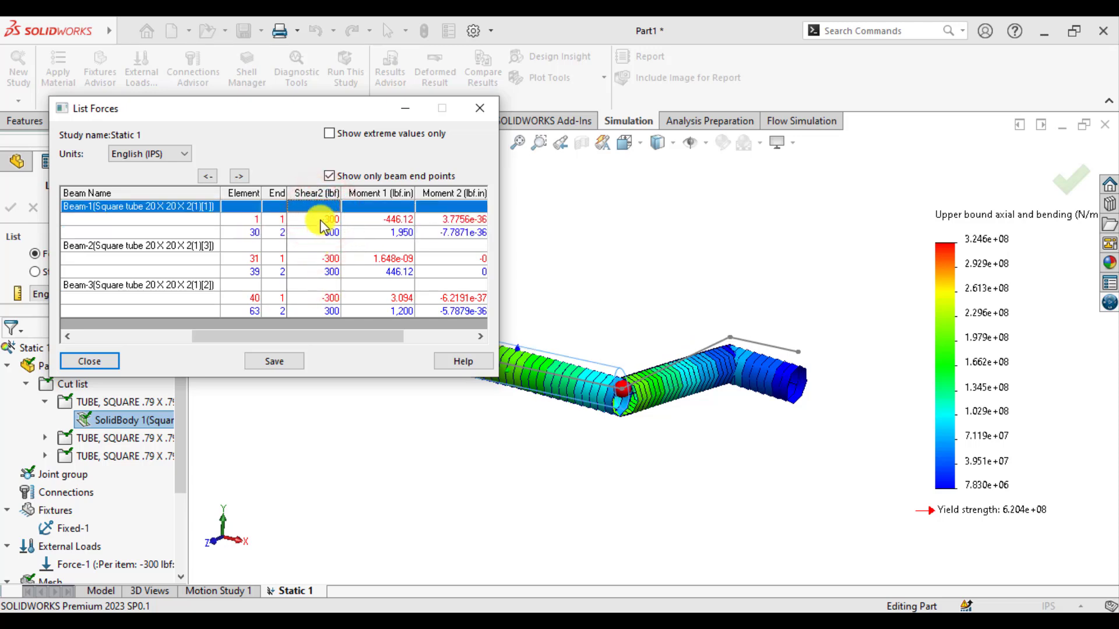
{"action": "left_click", "coordinate": [323, 220]}
{"action": "left_click", "coordinate": [324, 232]}
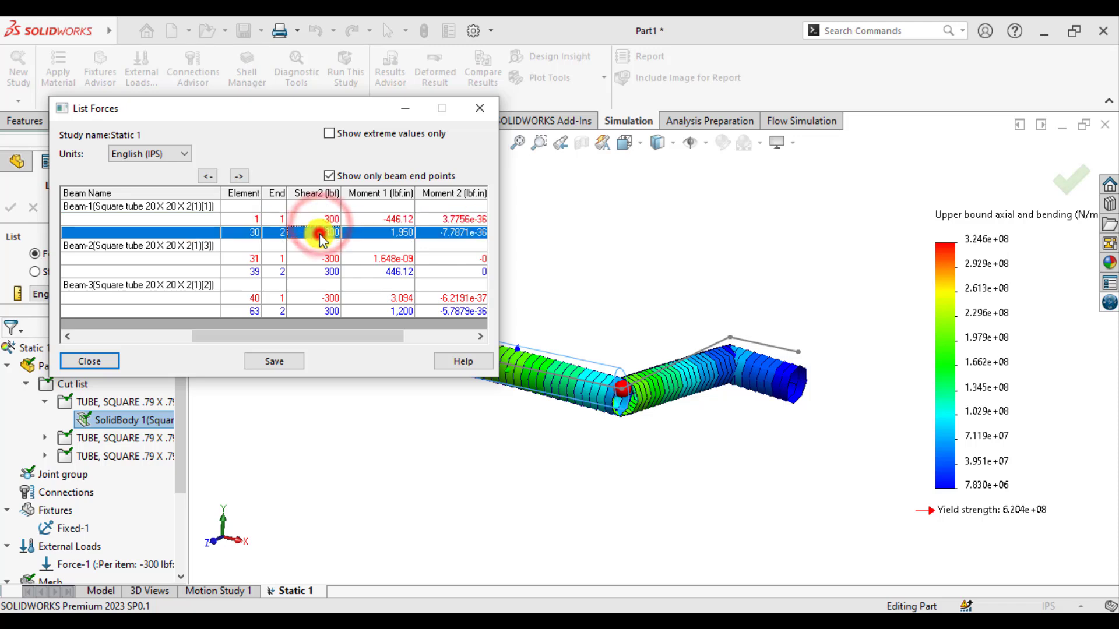
{"action": "left_click", "coordinate": [318, 298]}
{"action": "left_click", "coordinate": [317, 311]}
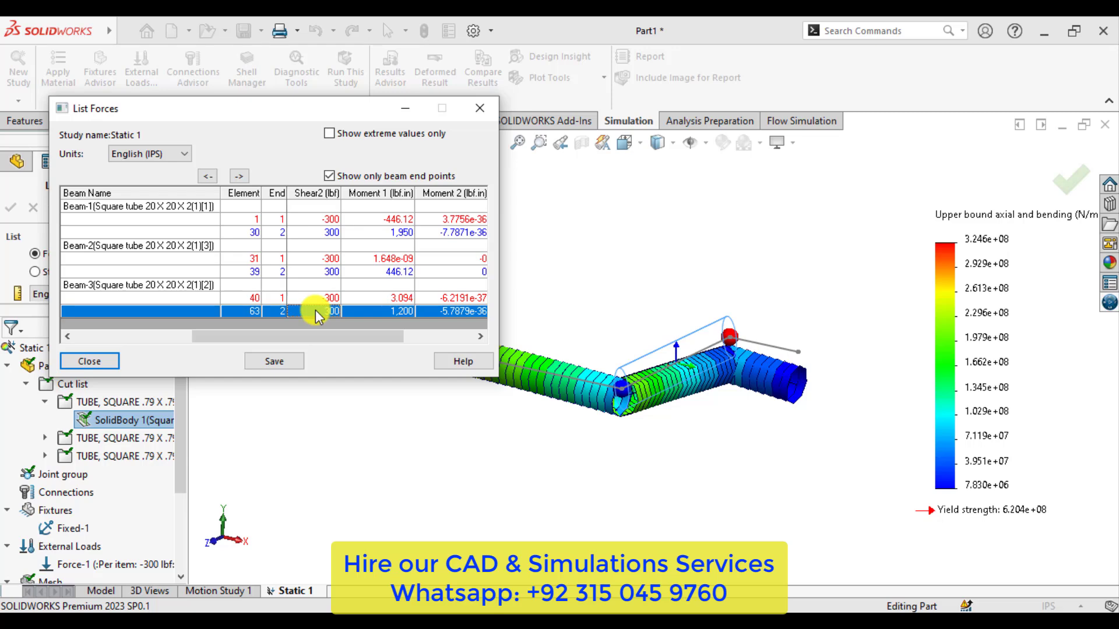
{"action": "left_click", "coordinate": [479, 108]}
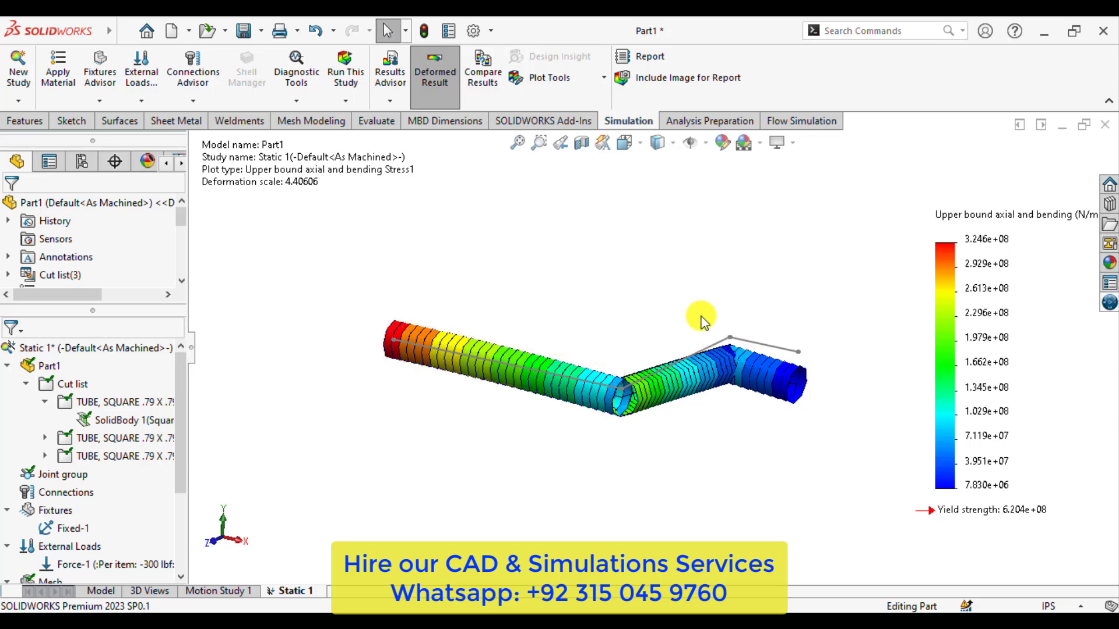
Switch to the Shigley PDF and examine the example's stress answers following the free-body diagrams.
{"action": "key", "text": "alt+Tab"}
{"action": "scroll", "coordinate": [728, 373], "scroll_direction": "down", "scroll_amount": 3}
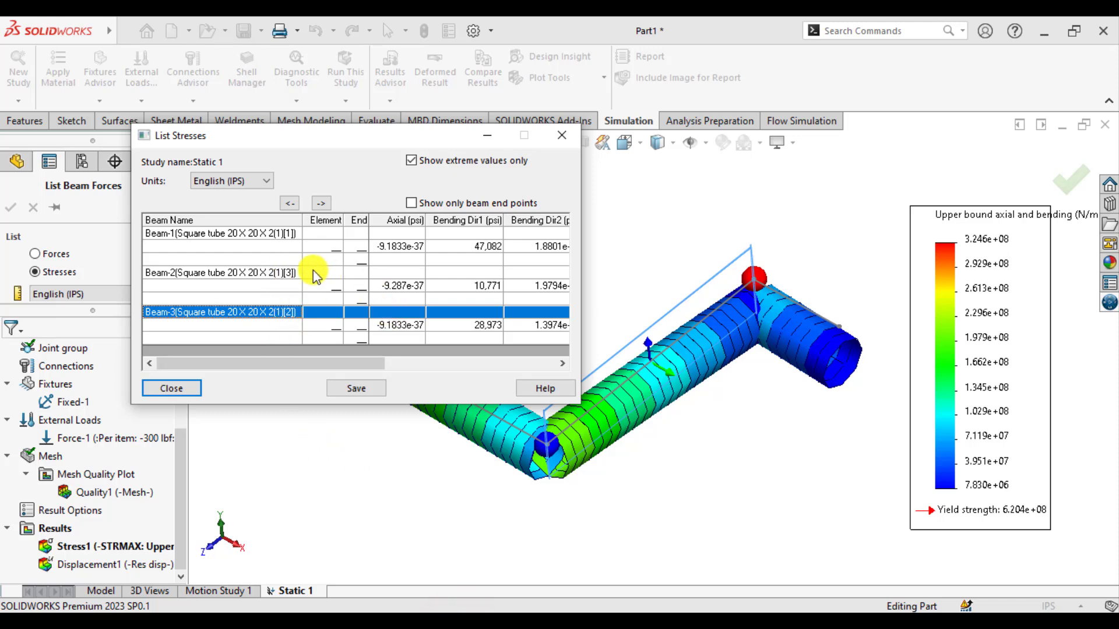
Sort the beam stress list by beam name, examine Beam-1's Bending Dir1 stress, and move the list off the fixed end of the model.
{"action": "left_click", "coordinate": [223, 221]}
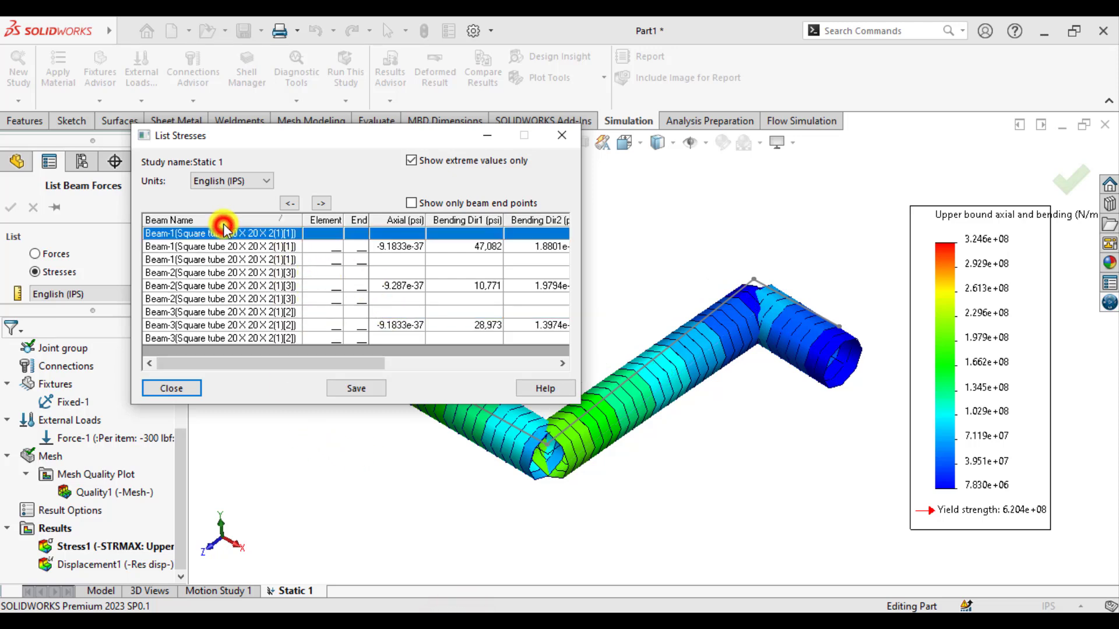
{"action": "left_click", "coordinate": [465, 248]}
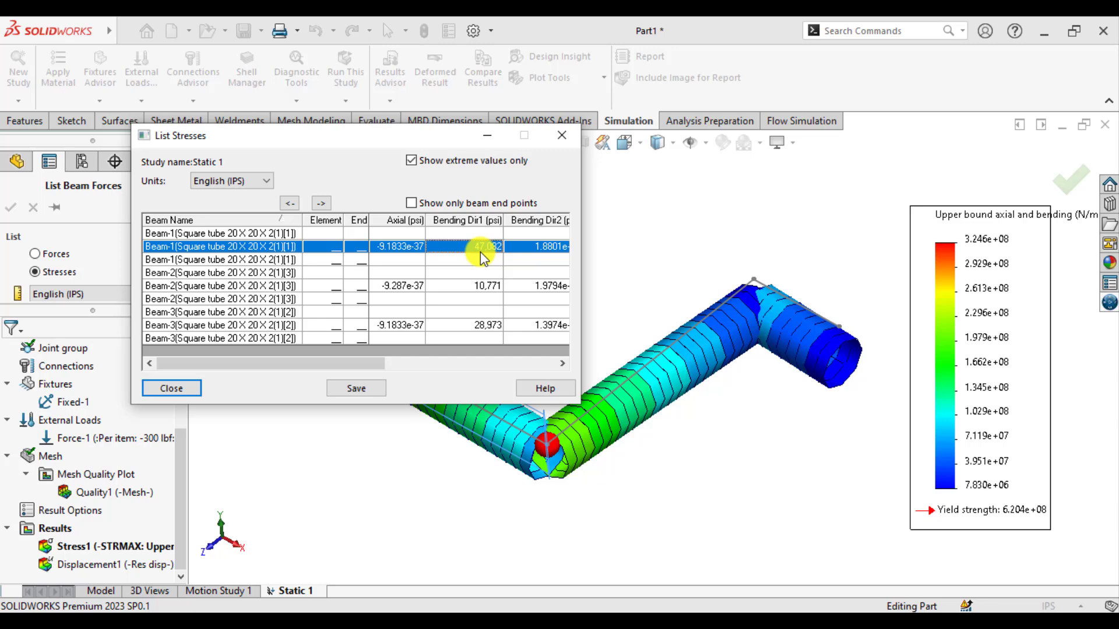
{"action": "left_click_drag", "start_coordinate": [381, 139], "coordinate": [731, 52]}
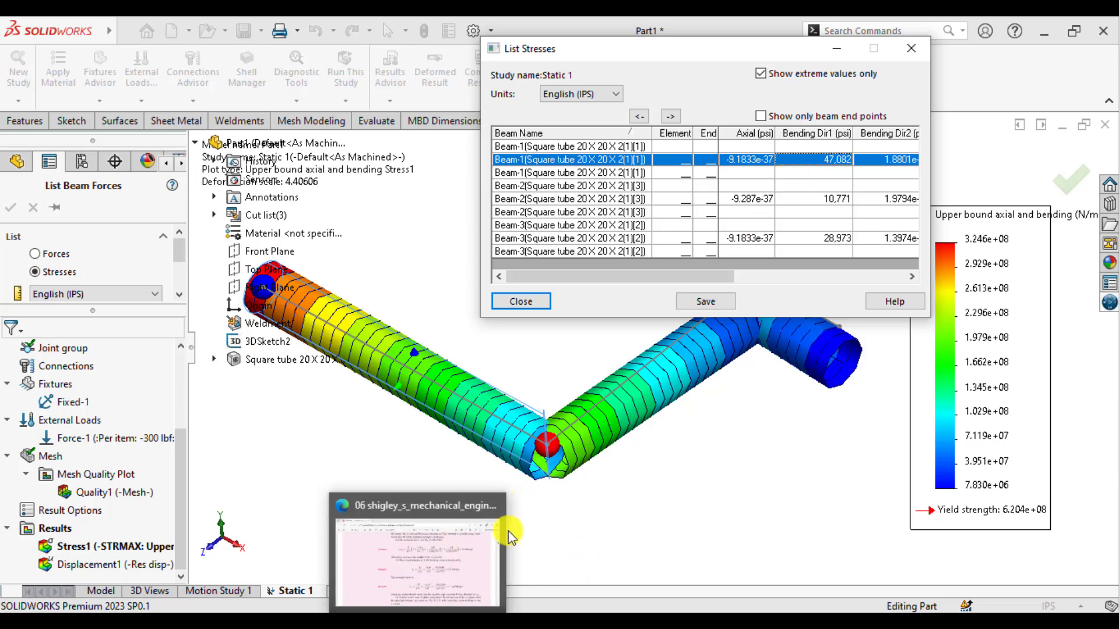
Switch to the Shigley PDF and highlight the bending stress answer for the element at A in part (c).
{"action": "mouse_move", "coordinate": [466, 592]}
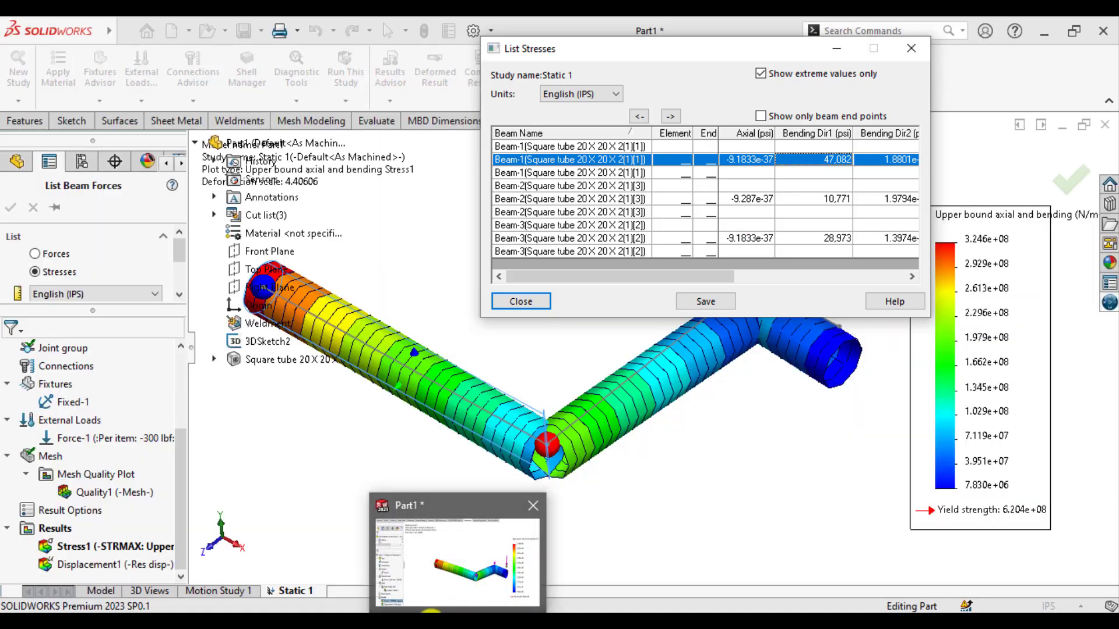
{"action": "left_click", "coordinate": [422, 623]}
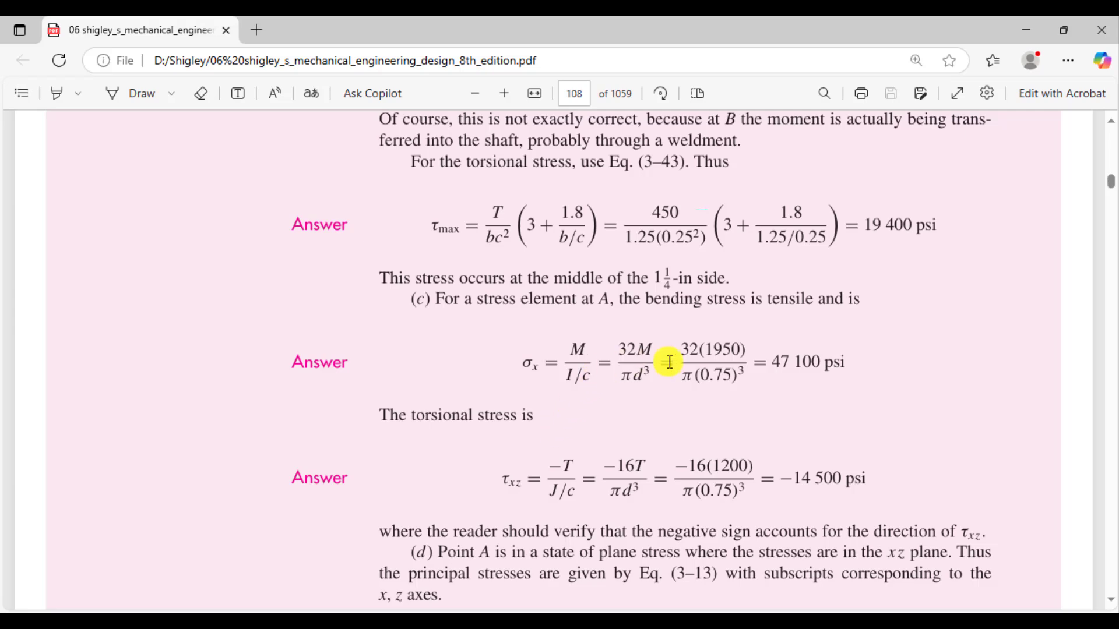
{"action": "left_click_drag", "start_coordinate": [770, 361], "coordinate": [834, 361]}
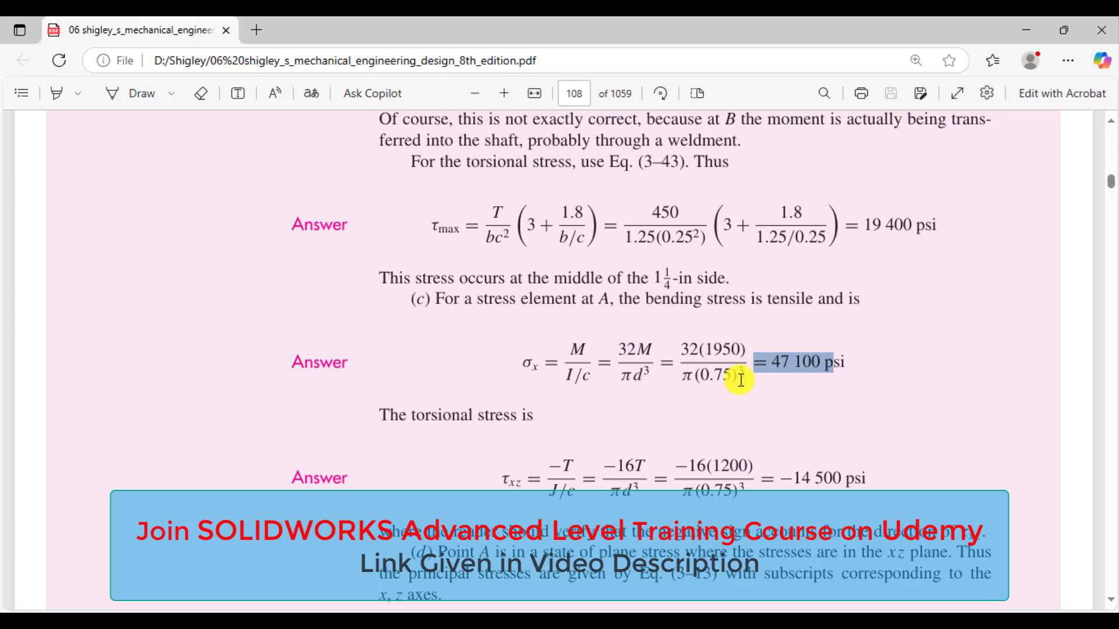
Locate point A in Figure 3-22, review the free-body diagrams, and examine the bending and torsional stress answers at A.
{"action": "scroll", "coordinate": [745, 380], "scroll_direction": "up", "scroll_amount": 4}
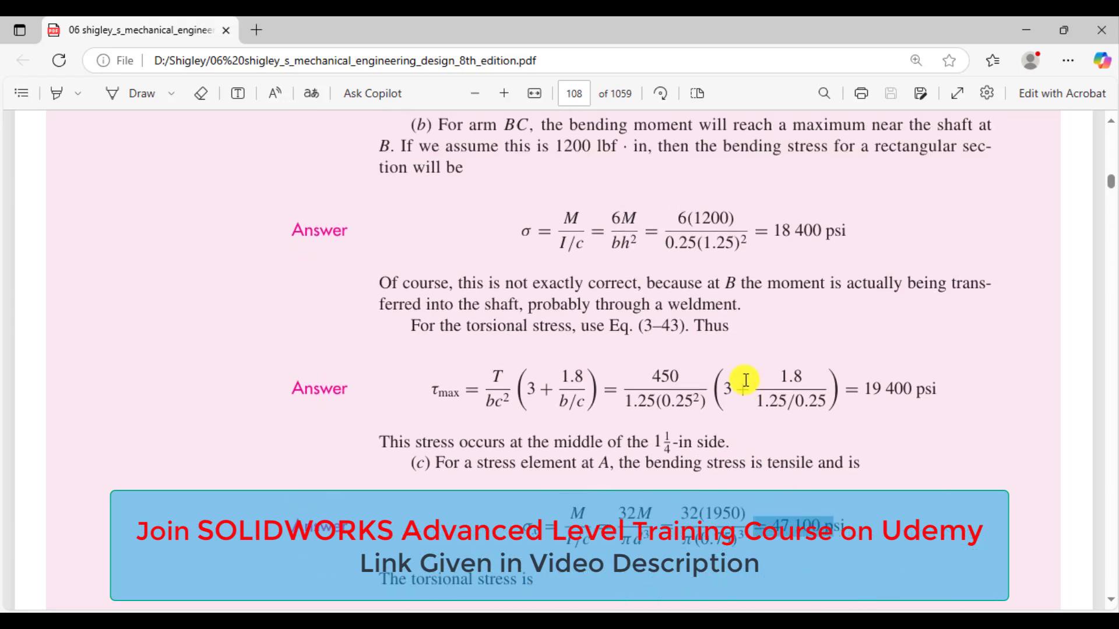
{"action": "scroll", "coordinate": [745, 380], "scroll_direction": "up", "scroll_amount": 10}
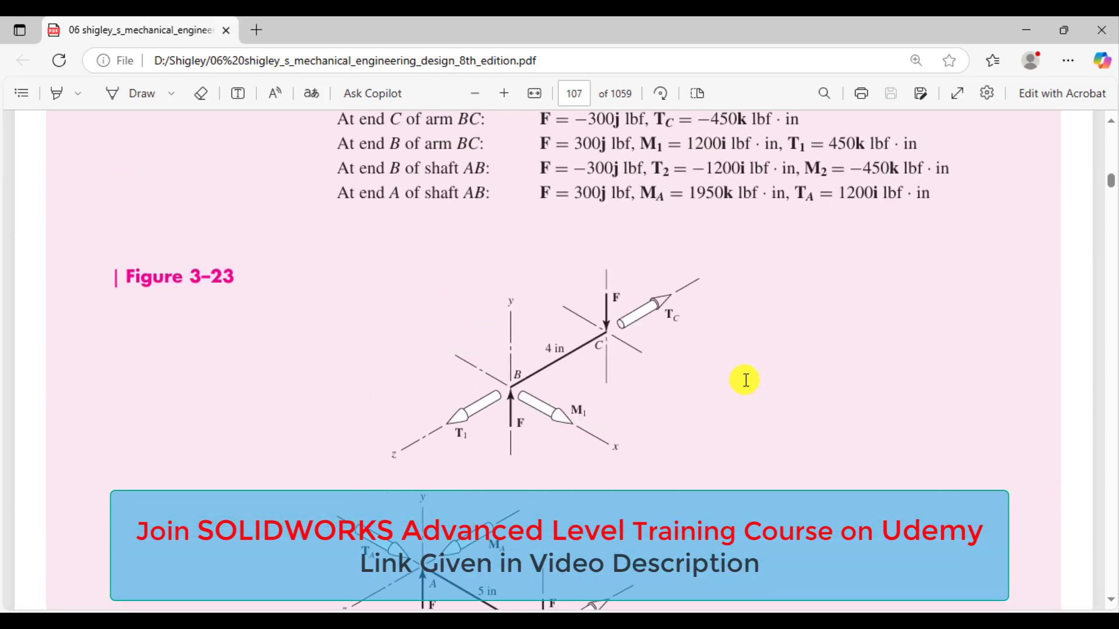
{"action": "scroll", "coordinate": [655, 337], "scroll_direction": "up", "scroll_amount": 4}
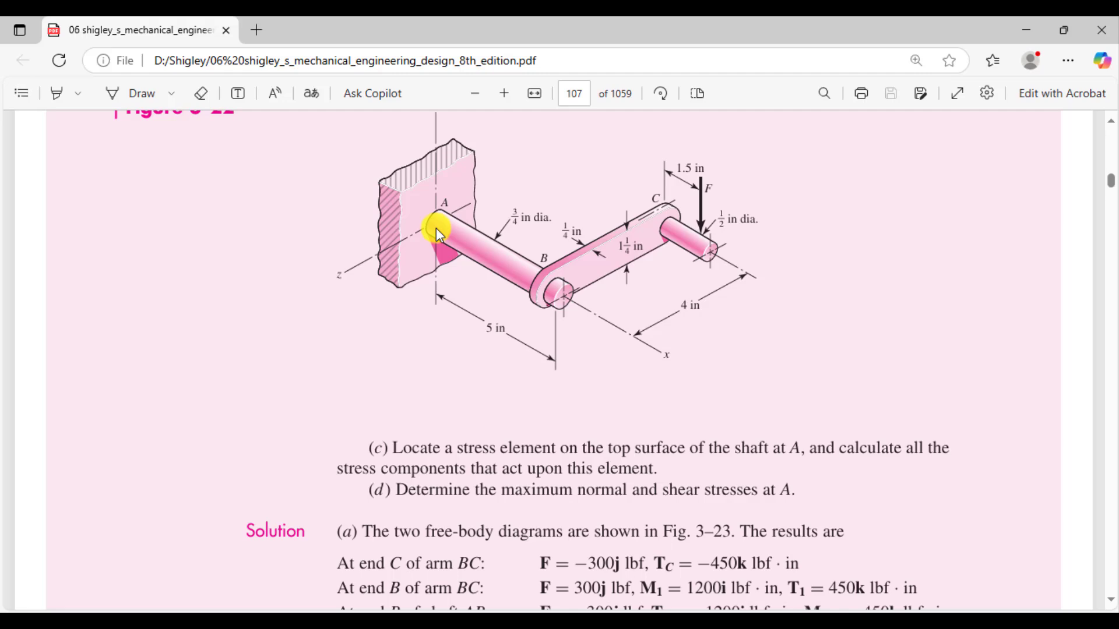
{"action": "scroll", "coordinate": [436, 229], "scroll_direction": "down", "scroll_amount": 4}
{"action": "scroll", "coordinate": [431, 260], "scroll_direction": "down", "scroll_amount": 10}
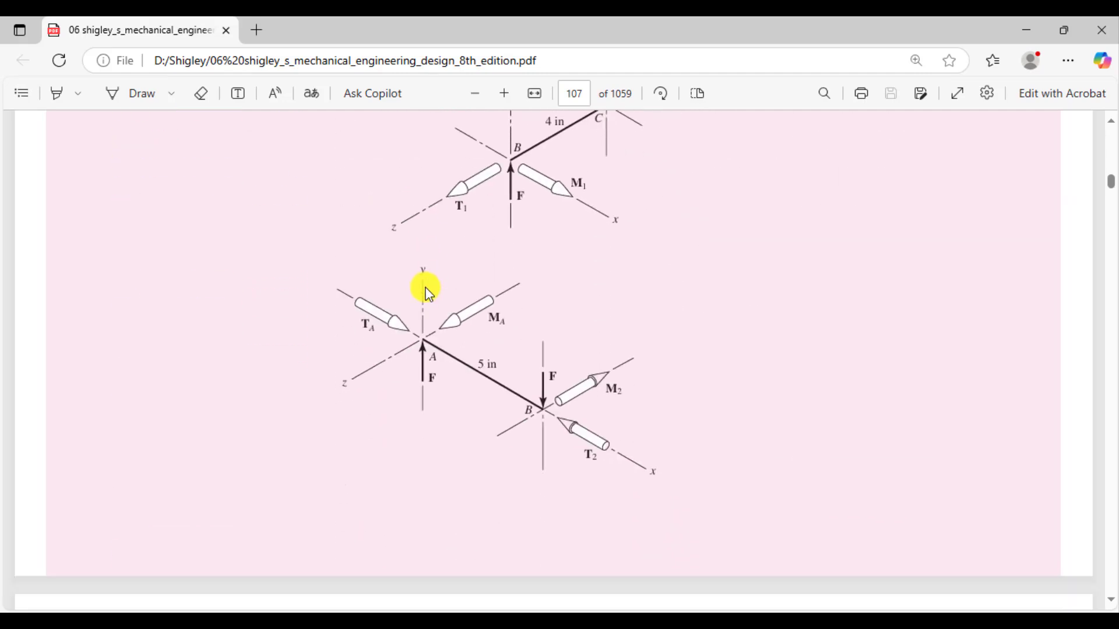
{"action": "scroll", "coordinate": [425, 295], "scroll_direction": "down", "scroll_amount": 8}
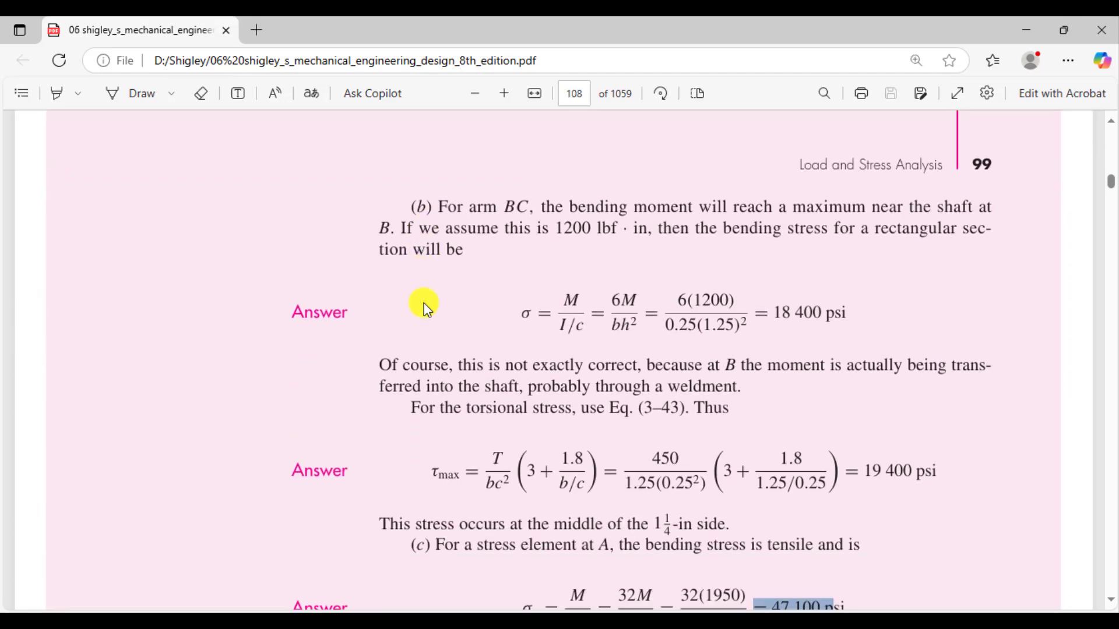
{"action": "scroll", "coordinate": [424, 303], "scroll_direction": "up", "scroll_amount": 2}
{"action": "scroll", "coordinate": [424, 302], "scroll_direction": "down", "scroll_amount": 4}
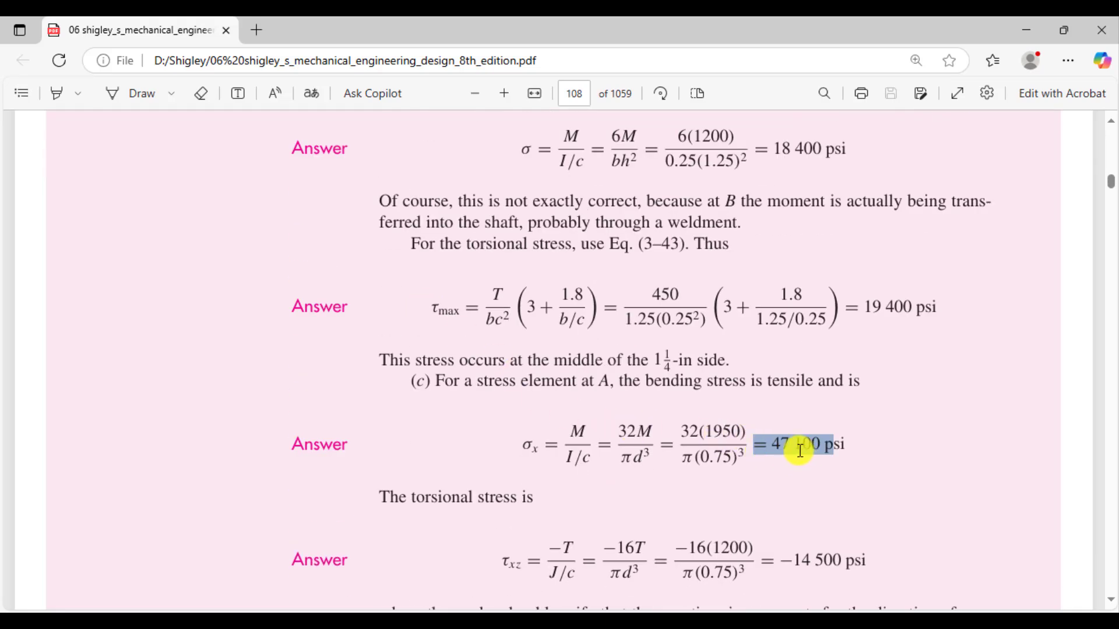
{"action": "scroll", "coordinate": [797, 449], "scroll_direction": "down", "scroll_amount": 3}
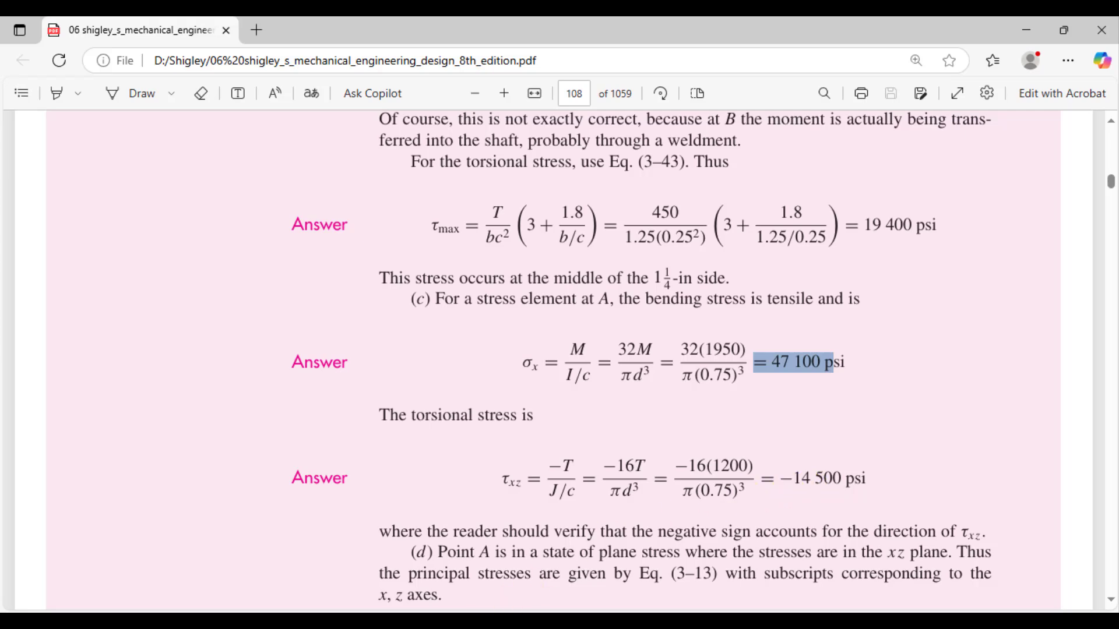
Return to SOLIDWORKS and examine the Torsional and Worst Case stress columns for Beam-1 in the stress list.
{"action": "key", "text": "alt+Tab"}
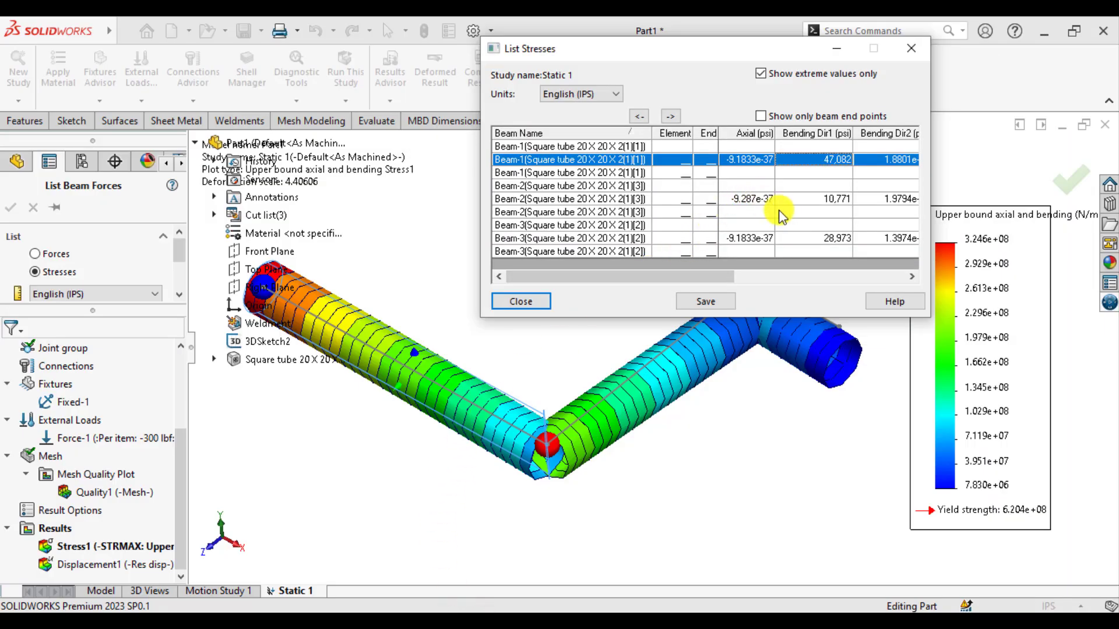
{"action": "left_click_drag", "start_coordinate": [709, 282], "coordinate": [779, 279]}
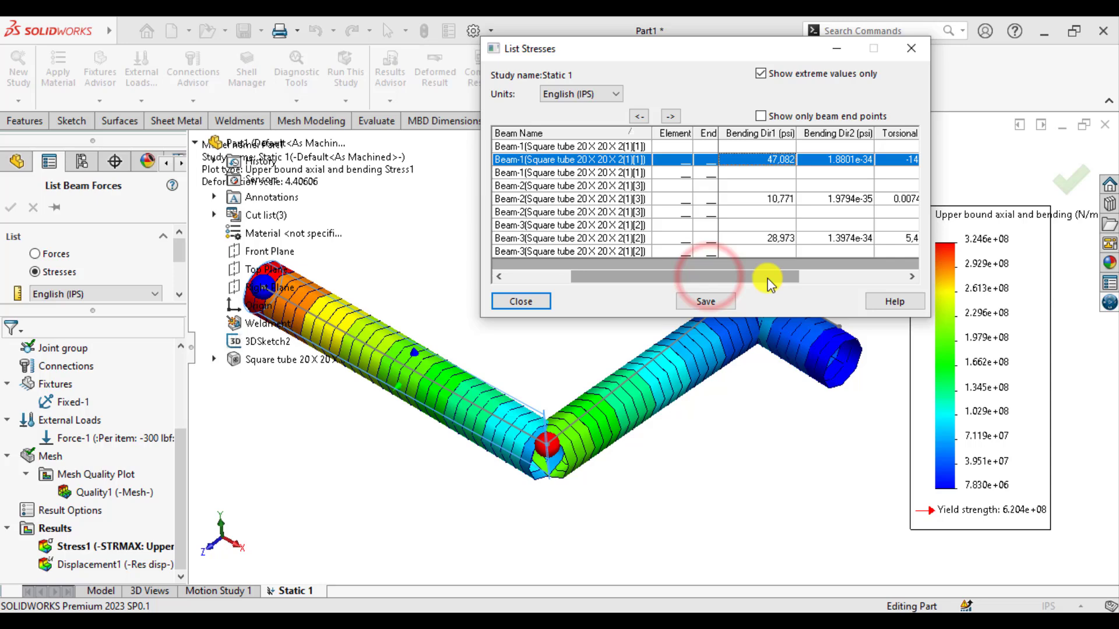
{"action": "left_click", "coordinate": [740, 266]}
{"action": "left_click", "coordinate": [779, 274]}
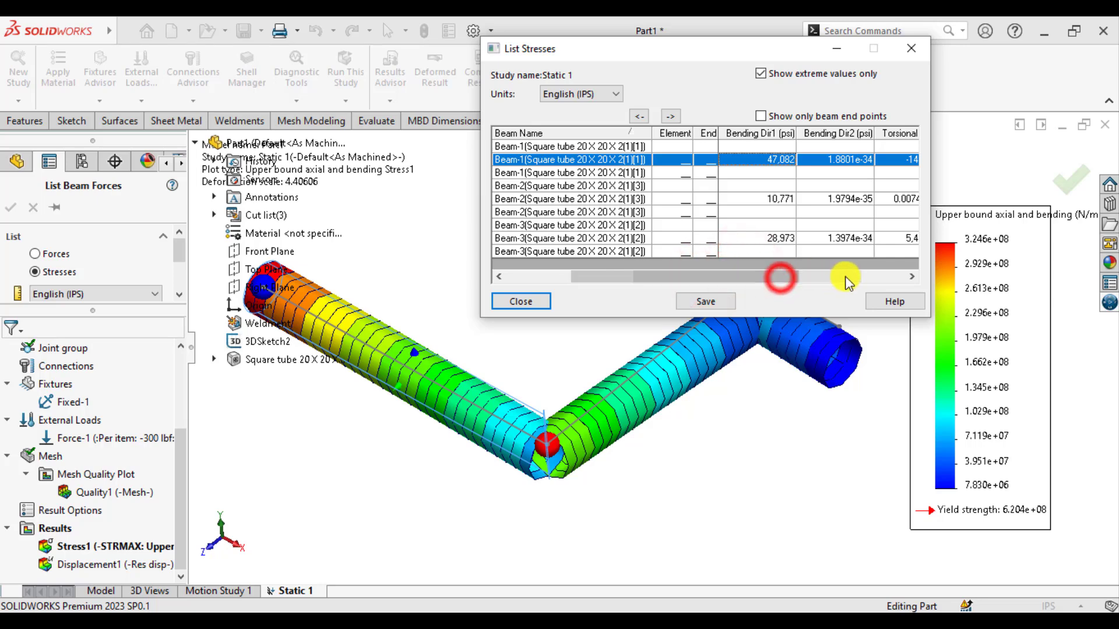
{"action": "left_click", "coordinate": [775, 273]}
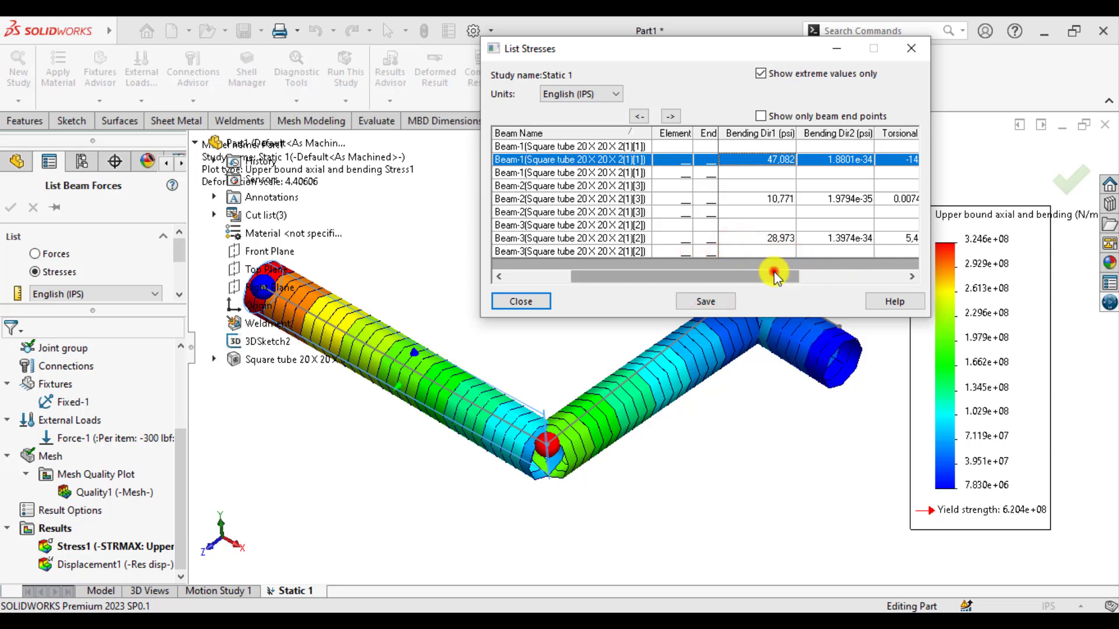
{"action": "left_click", "coordinate": [910, 276]}
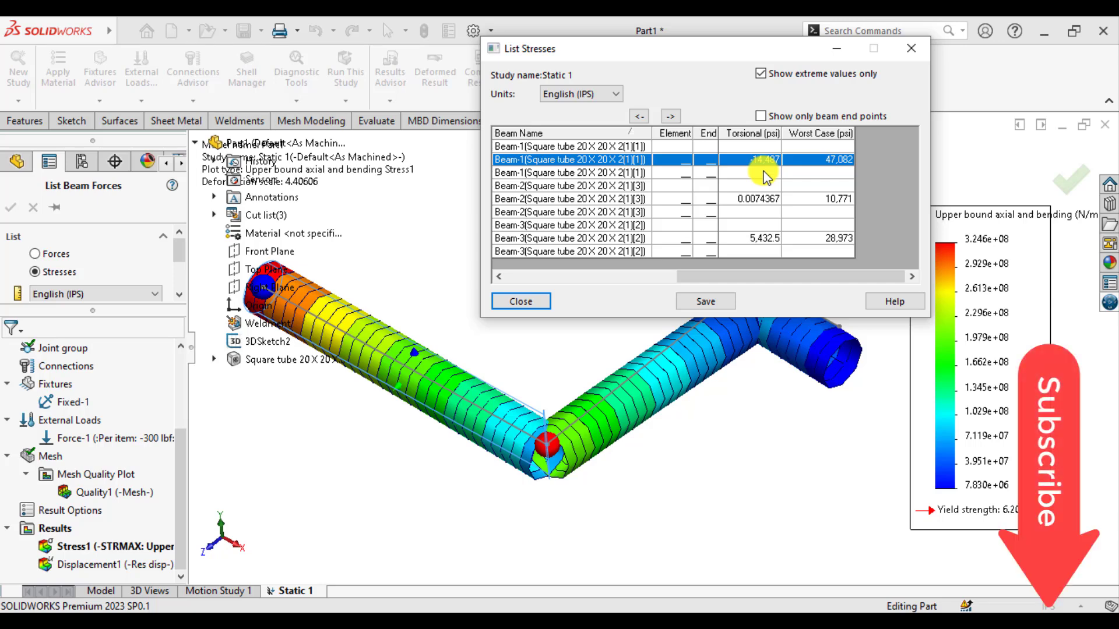
Close the beam stress list and return to the upper bound axial and bending stress plot.
{"action": "left_click", "coordinate": [836, 49]}
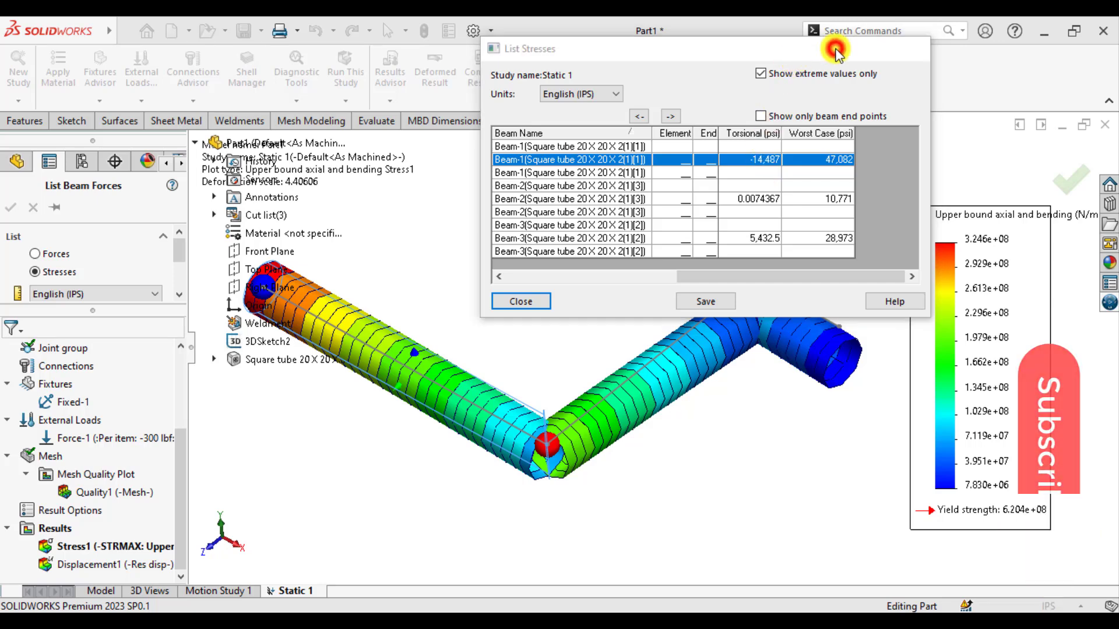
{"action": "left_click", "coordinate": [457, 605]}
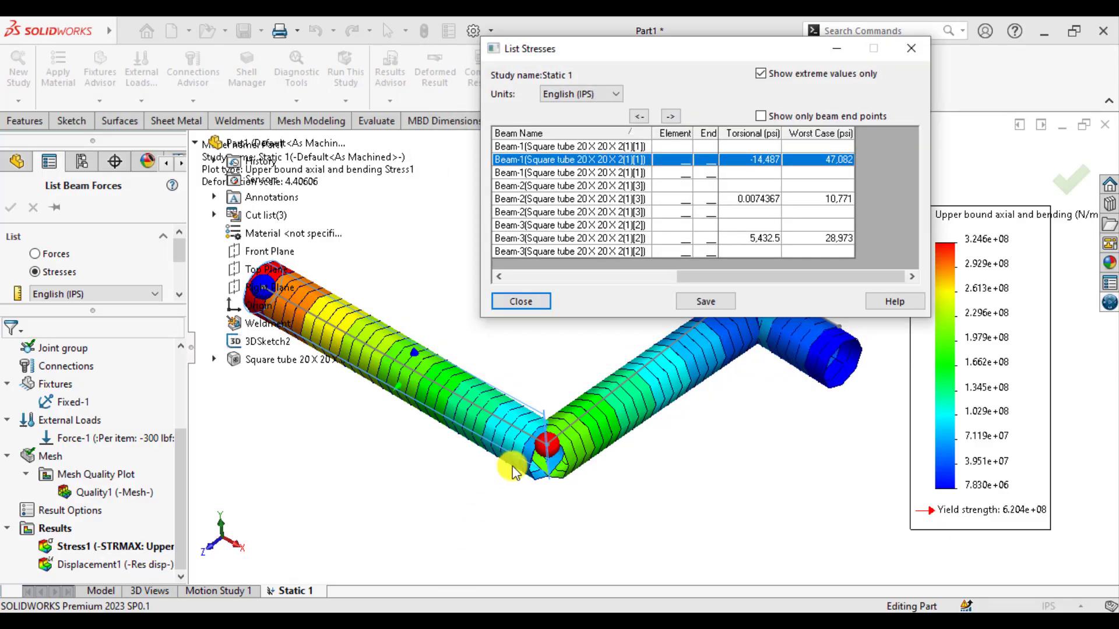
{"action": "left_click", "coordinate": [519, 302]}
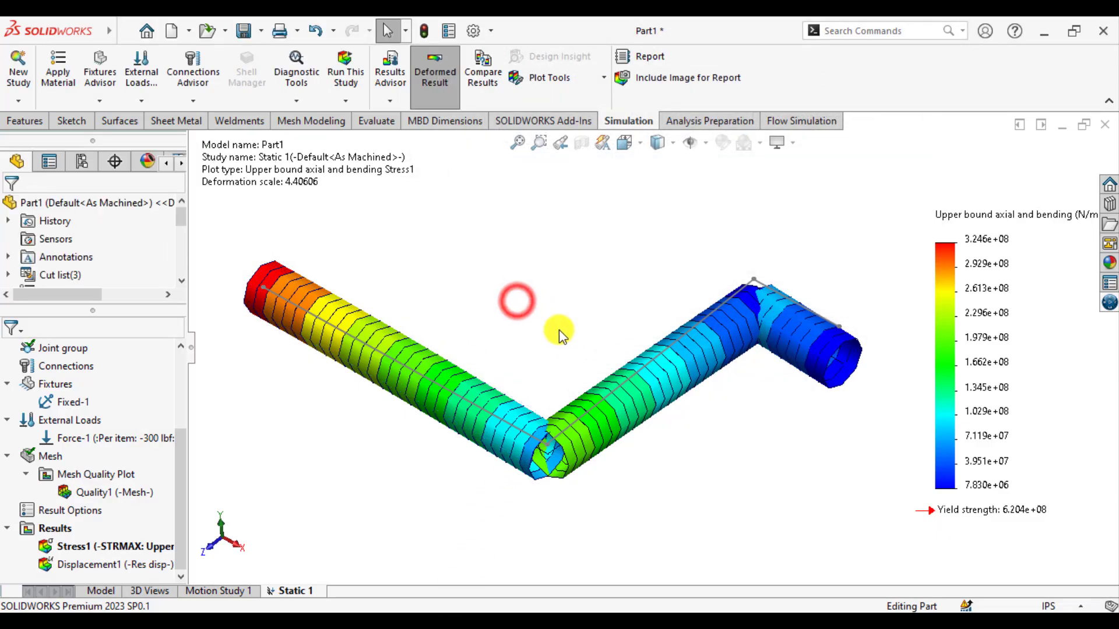
{"action": "scroll", "coordinate": [574, 343], "scroll_direction": "up", "scroll_amount": 1}
{"action": "scroll", "coordinate": [574, 339], "scroll_direction": "up", "scroll_amount": 1}
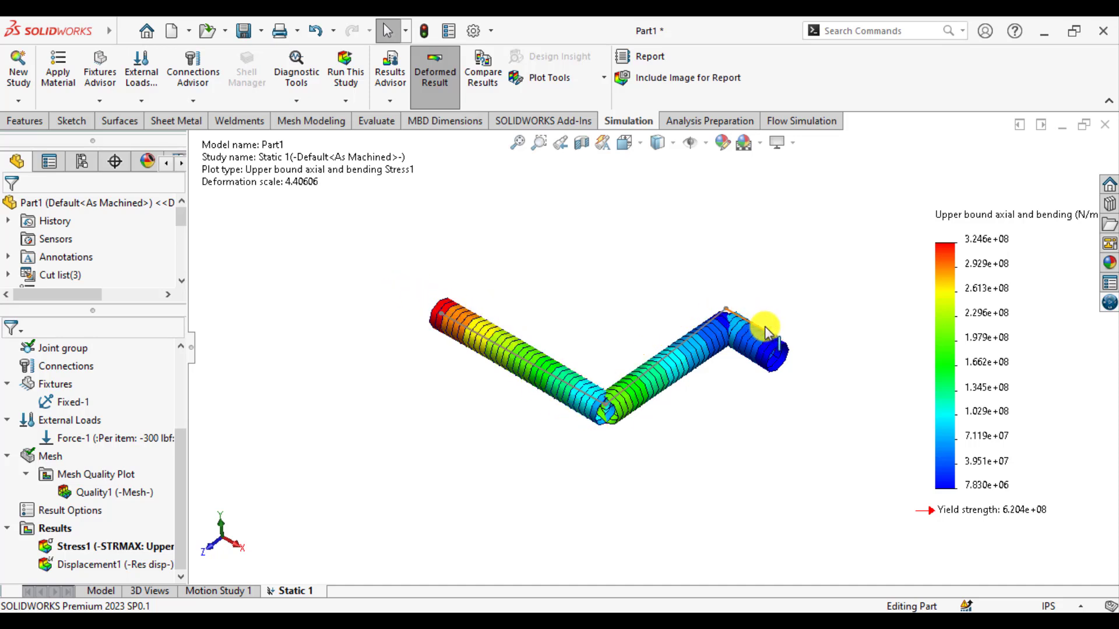
{"action": "left_click", "coordinate": [407, 444]}
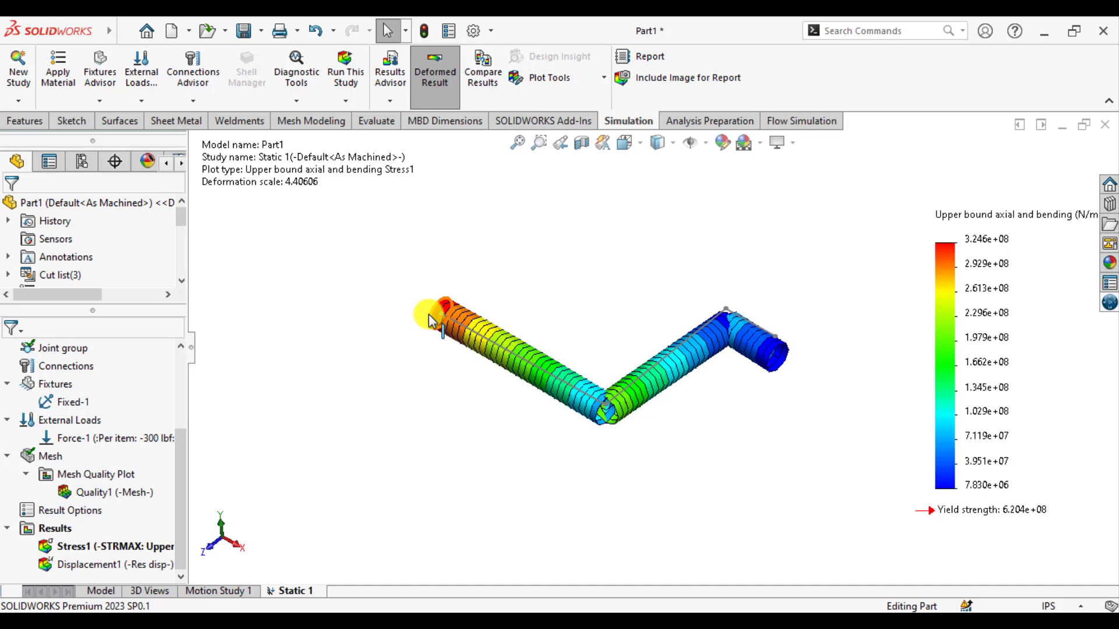
{"action": "left_click", "coordinate": [570, 261]}
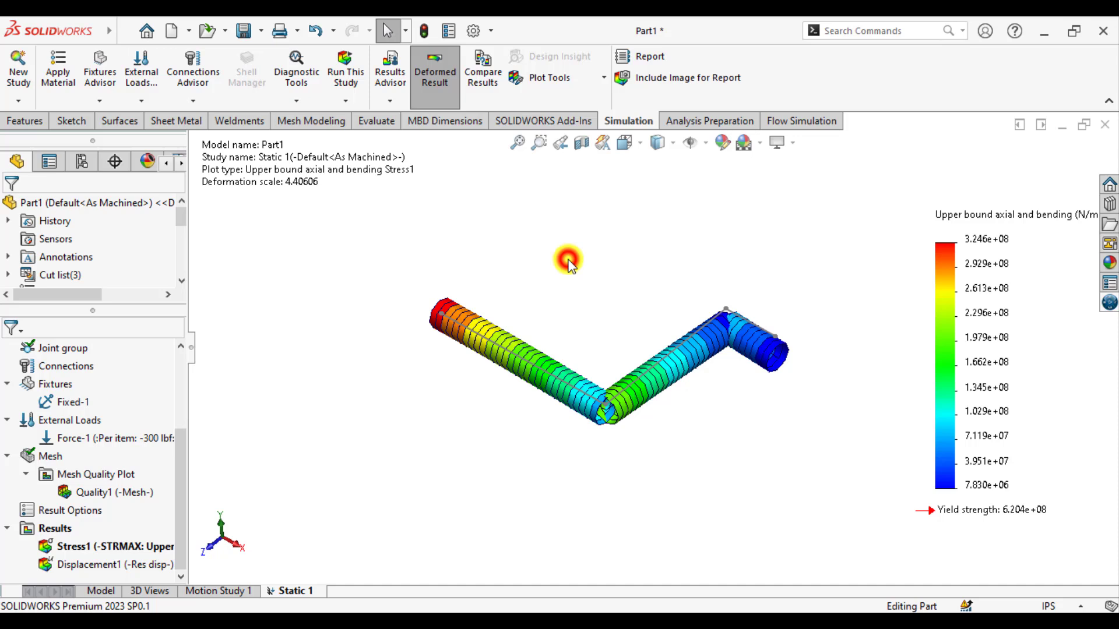